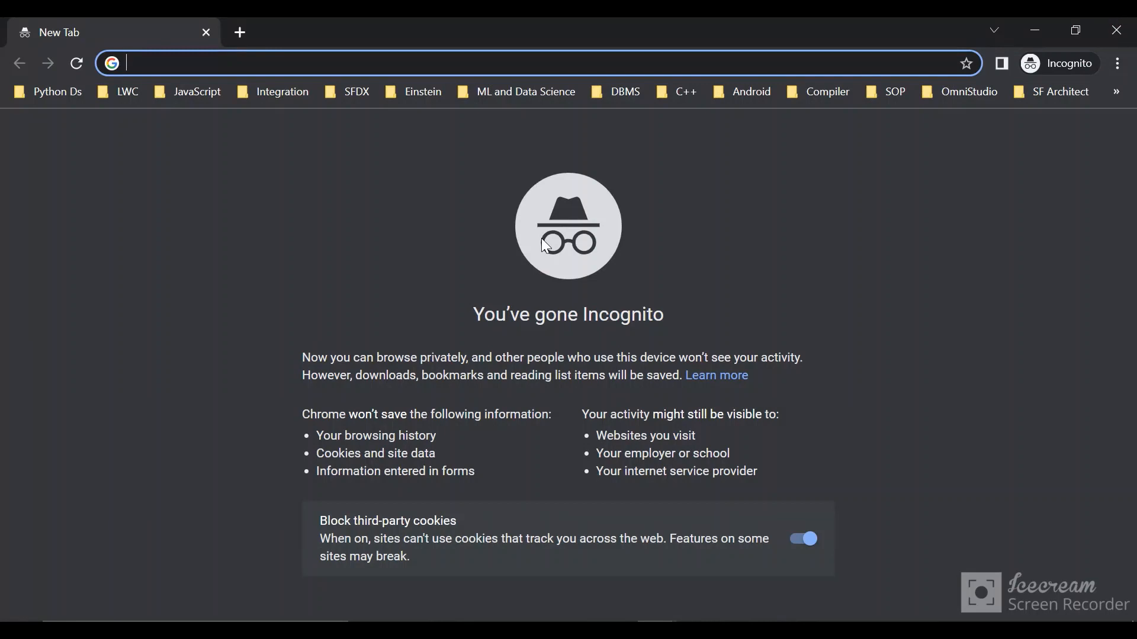
Step: Search the web for "google console", open Google Cloud Console and dismiss the access notice
type("google")
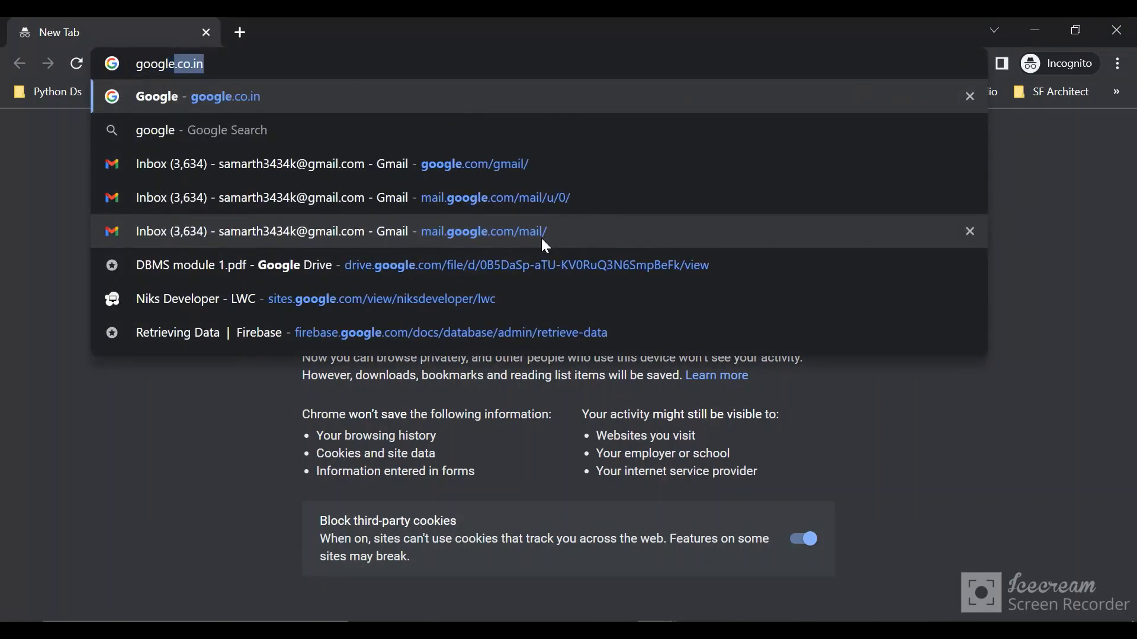
type(" console")
key("Return")
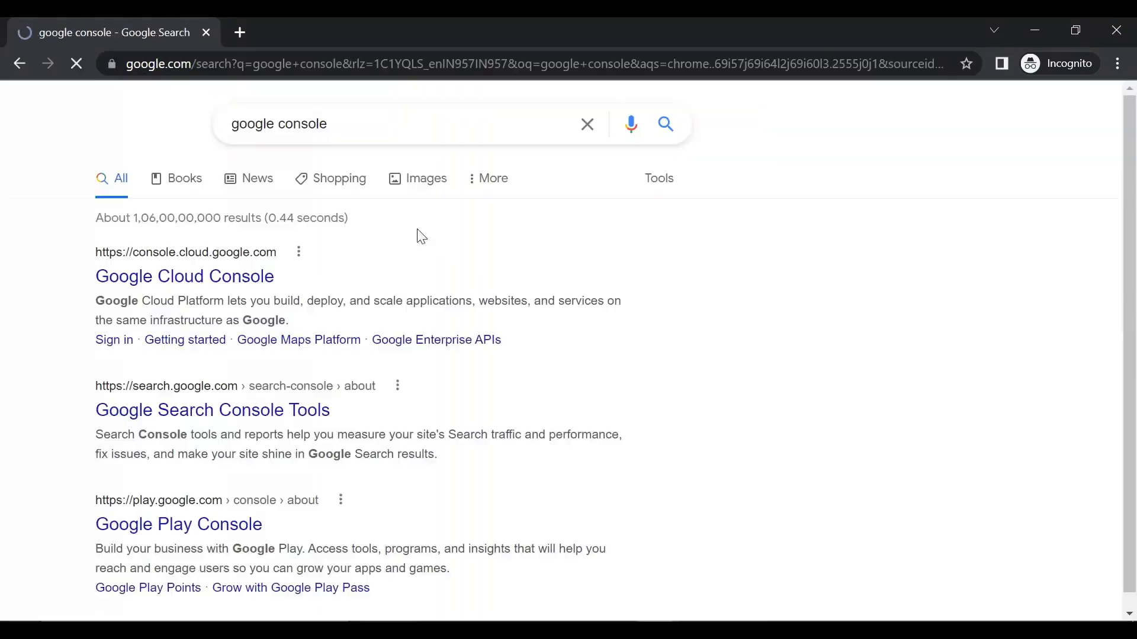
left_click(258, 280)
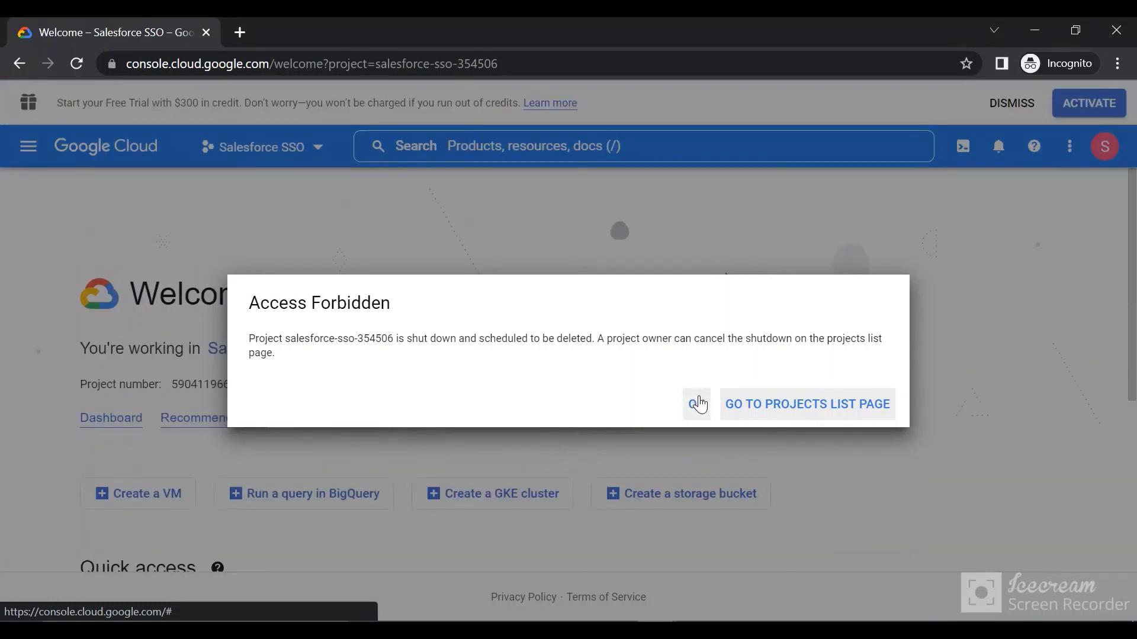
left_click(694, 403)
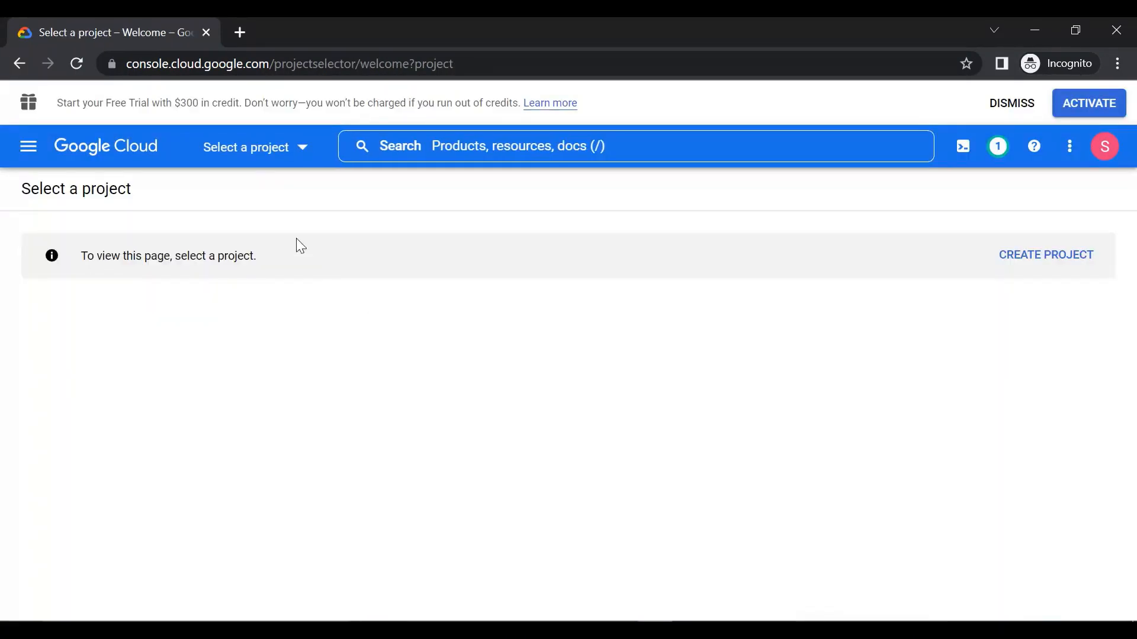
Step: Create a new project named "Salesforce OpenId Connect SSO" with no organization
left_click(256, 171)
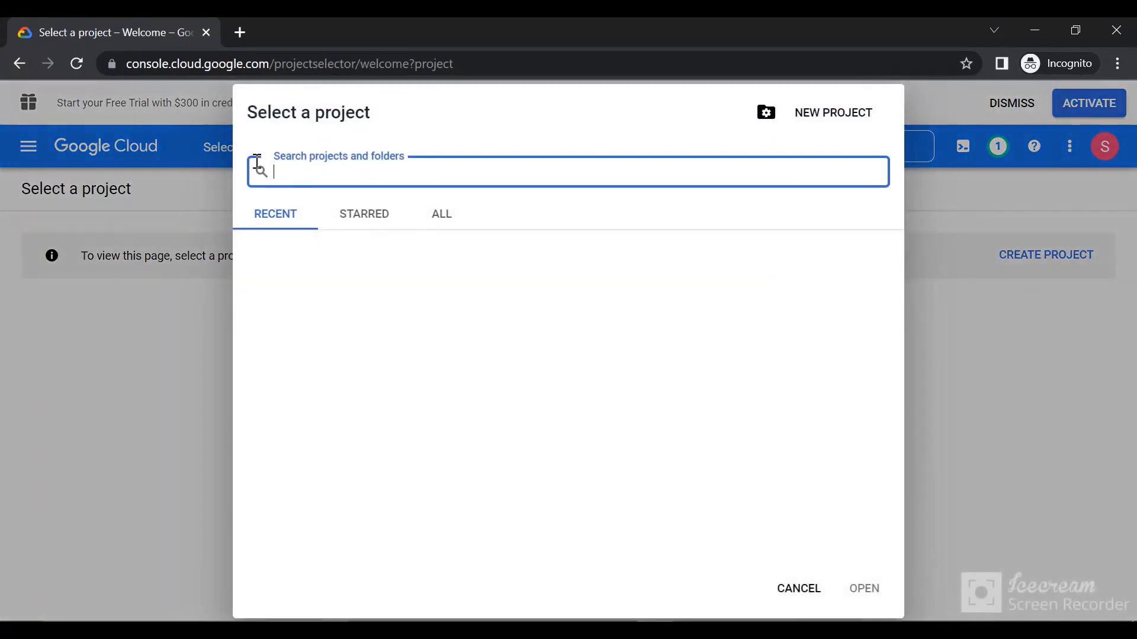
left_click(817, 105)
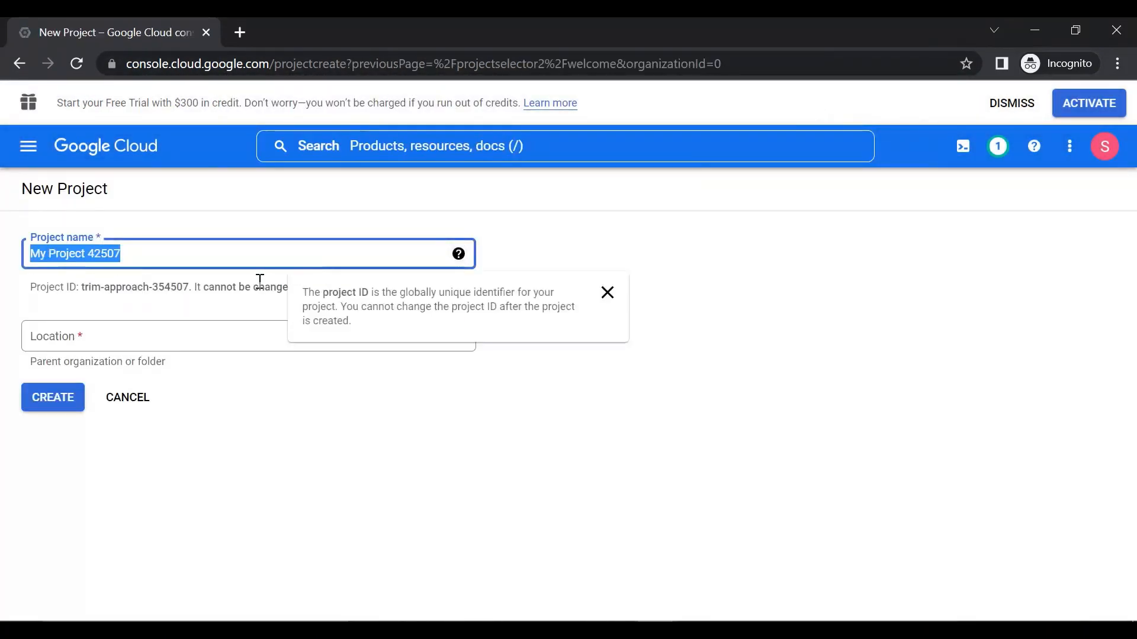
key("BackSpace")
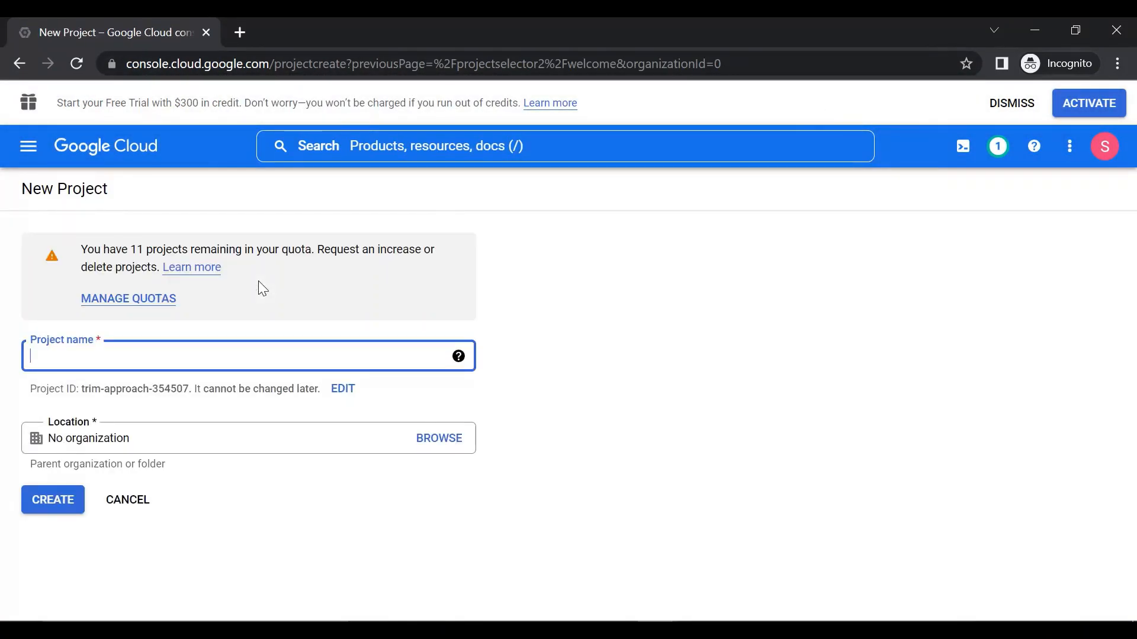
type("Sa;e")
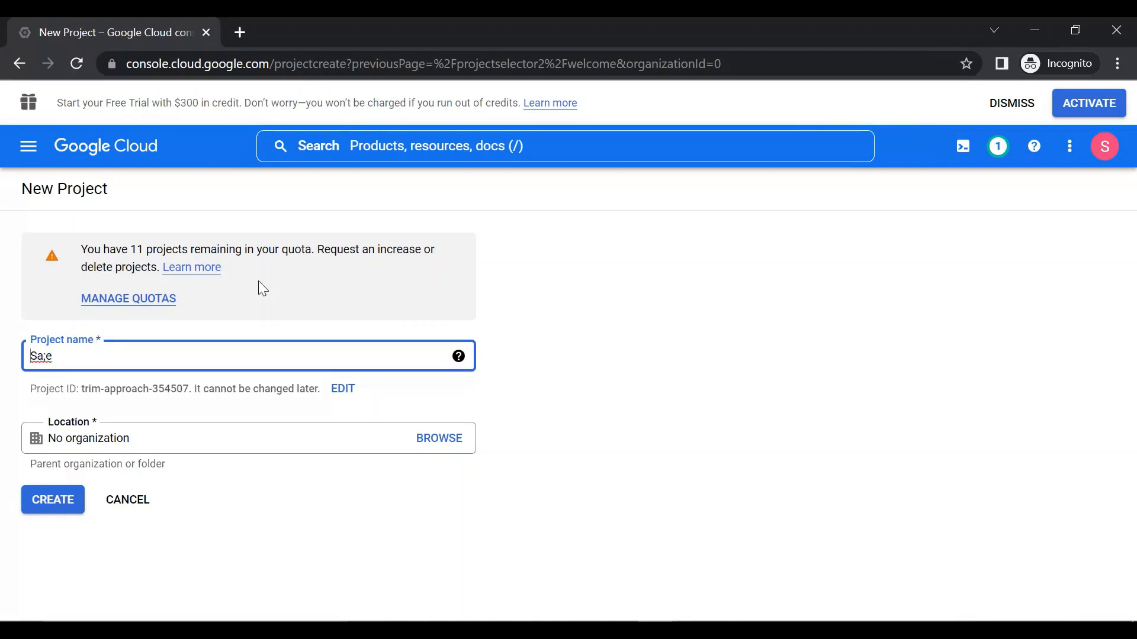
key("BackSpace")
key("BackSpace")
type("e")
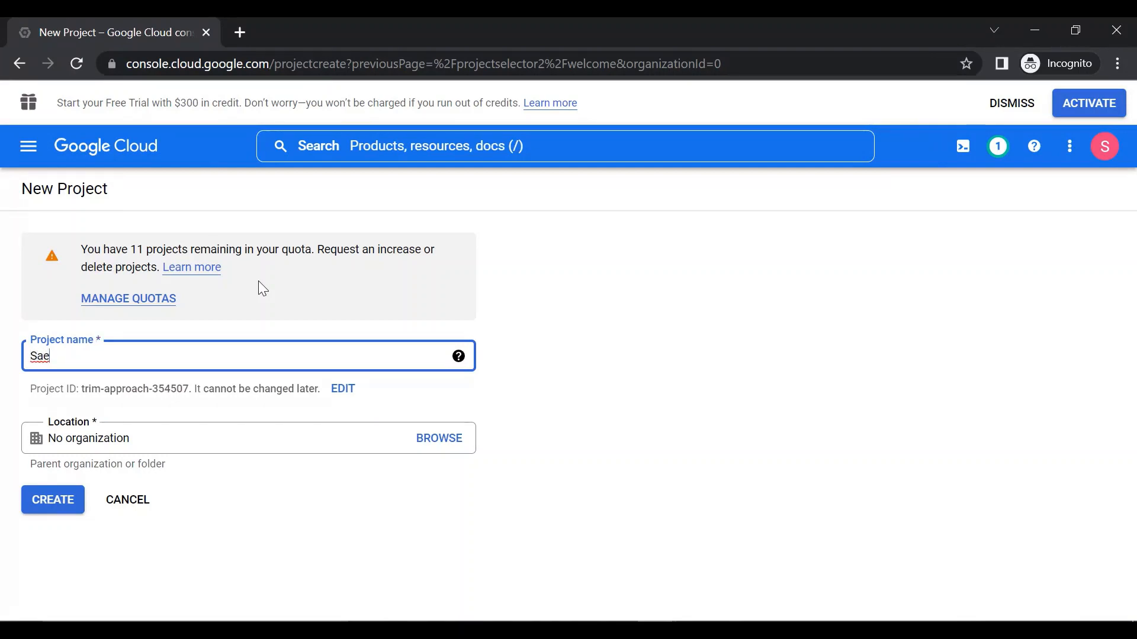
key("BackSpace")
type("lesforce Openl")
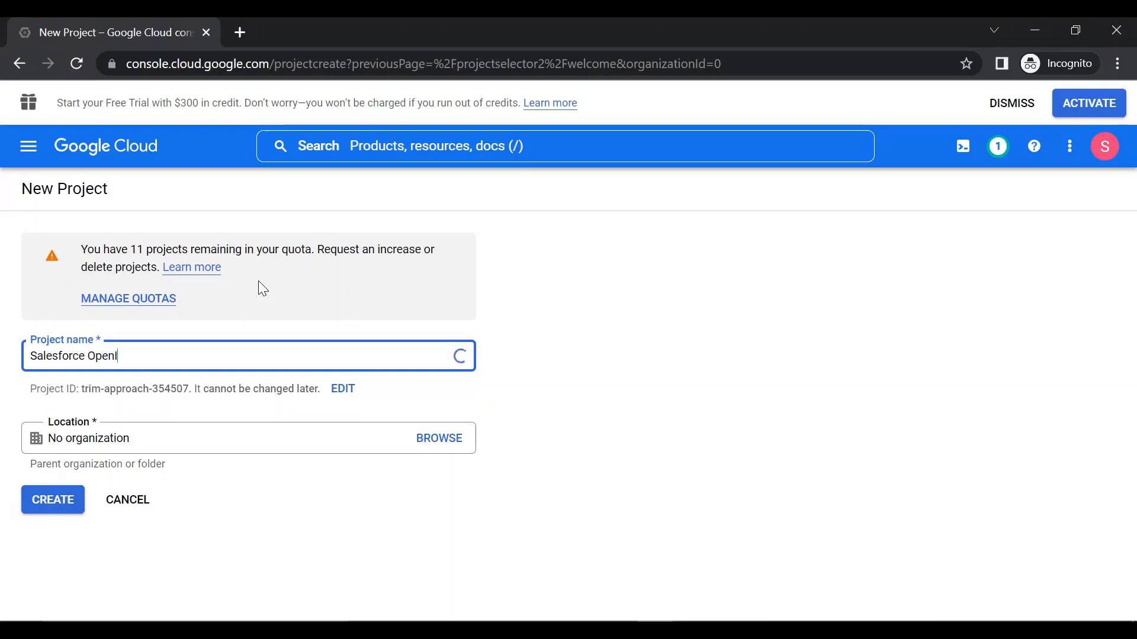
key("BackSpace")
type("Id Connect ")
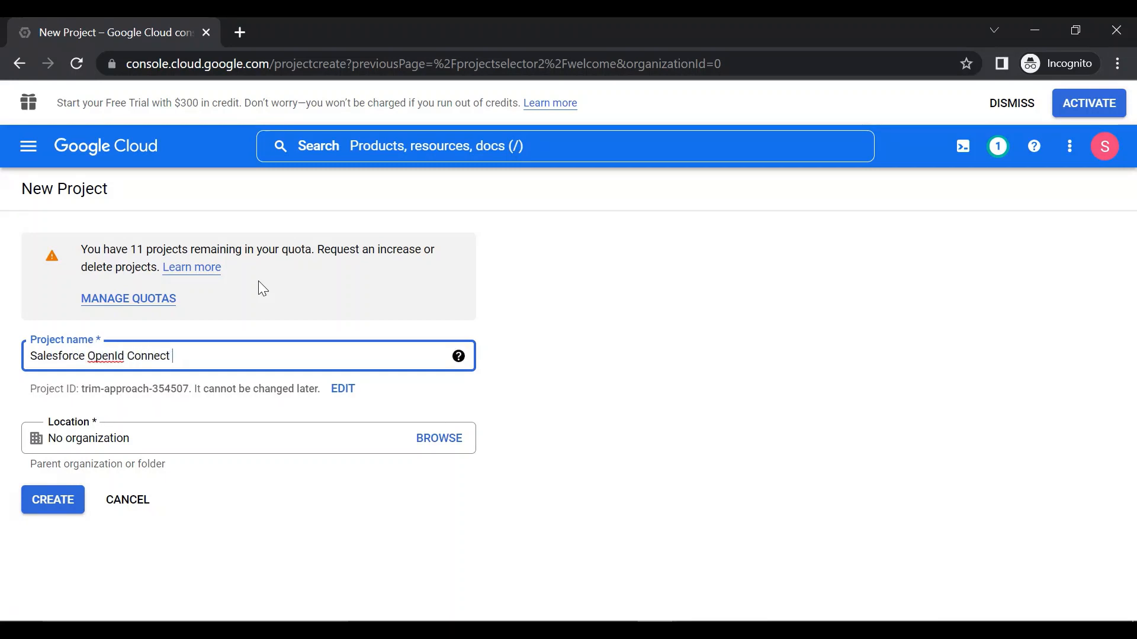
type("SSO")
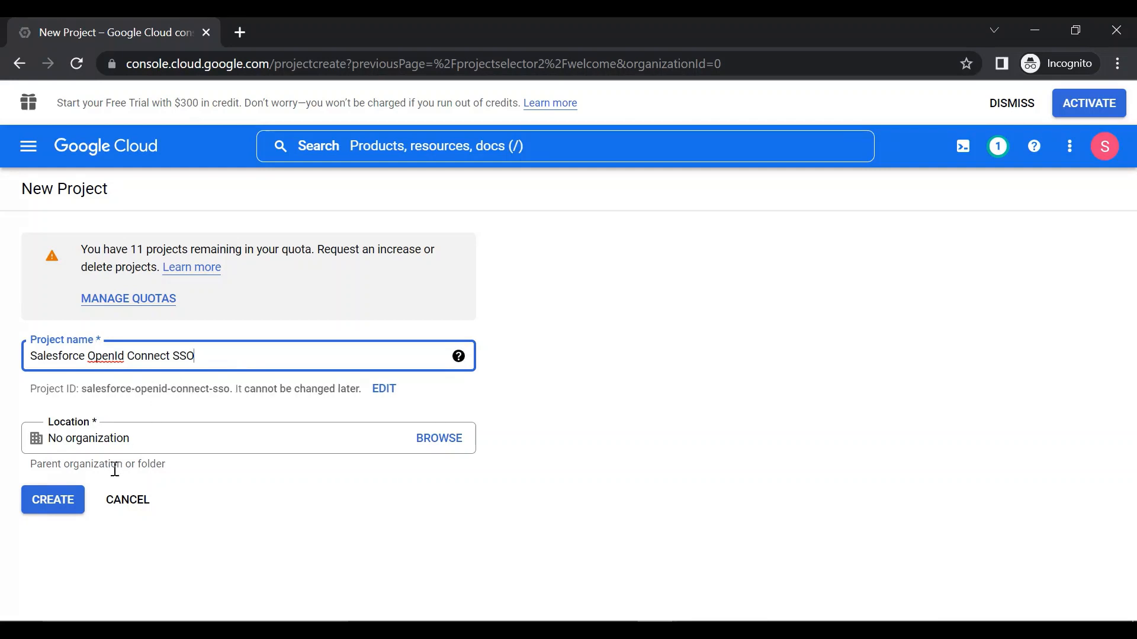
left_click(53, 497)
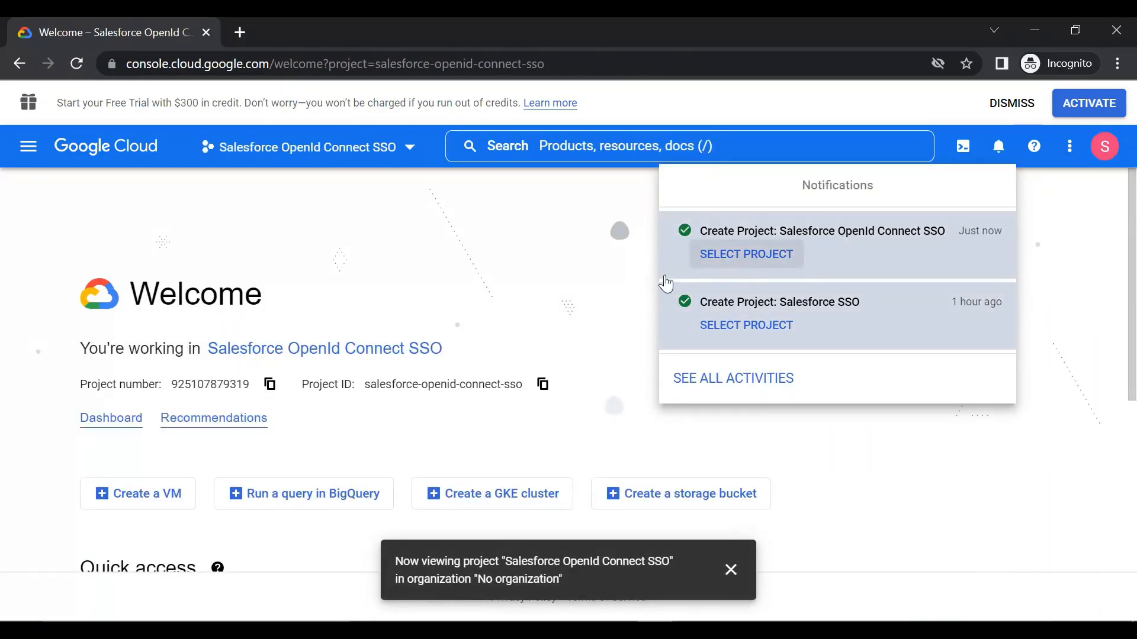
Step: Close the notifications and open APIs & Services for the Salesforce OpenId Connect SSO project
left_click(845, 475)
scroll(616, 438, "down", 5)
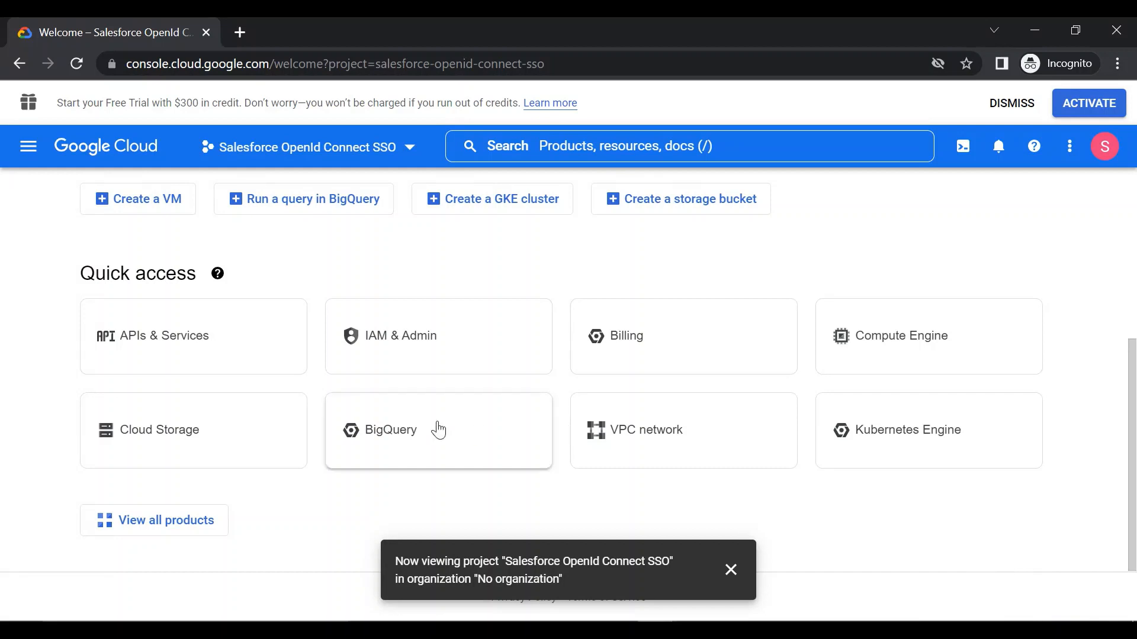
scroll(437, 429, "up", 4)
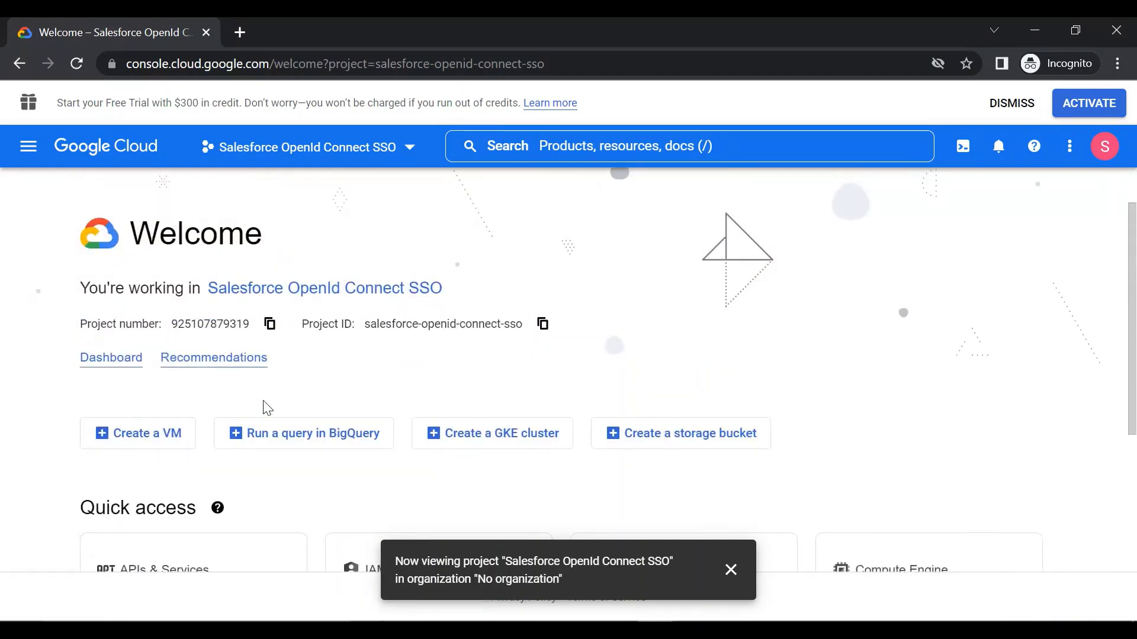
scroll(266, 409, "down", 3)
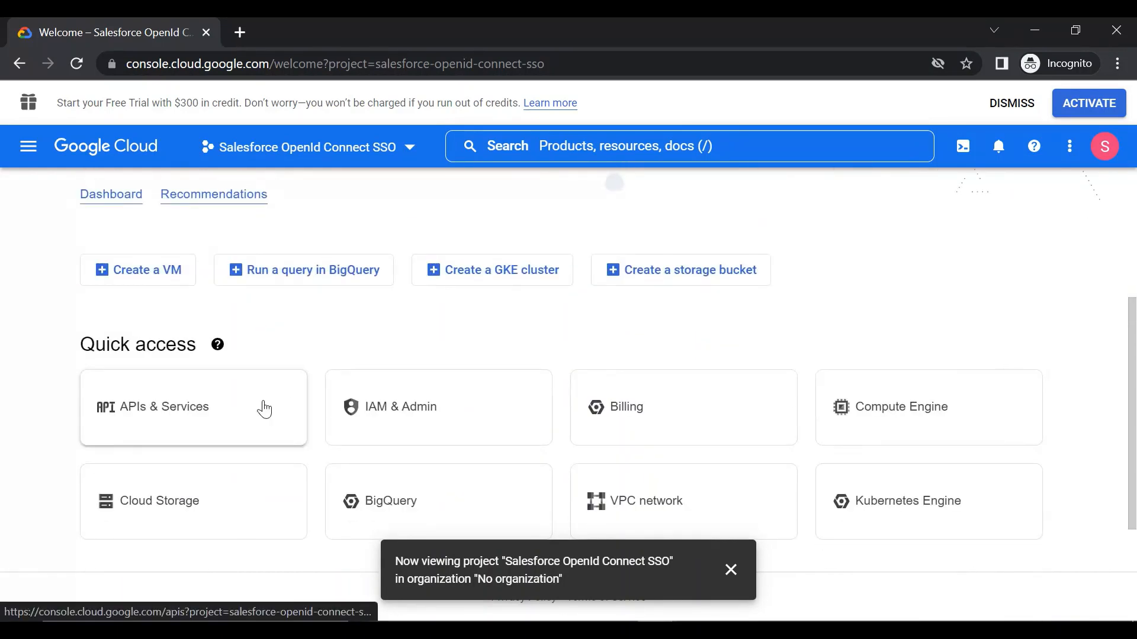
scroll(262, 407, "up", 2)
scroll(148, 311, "up", 2)
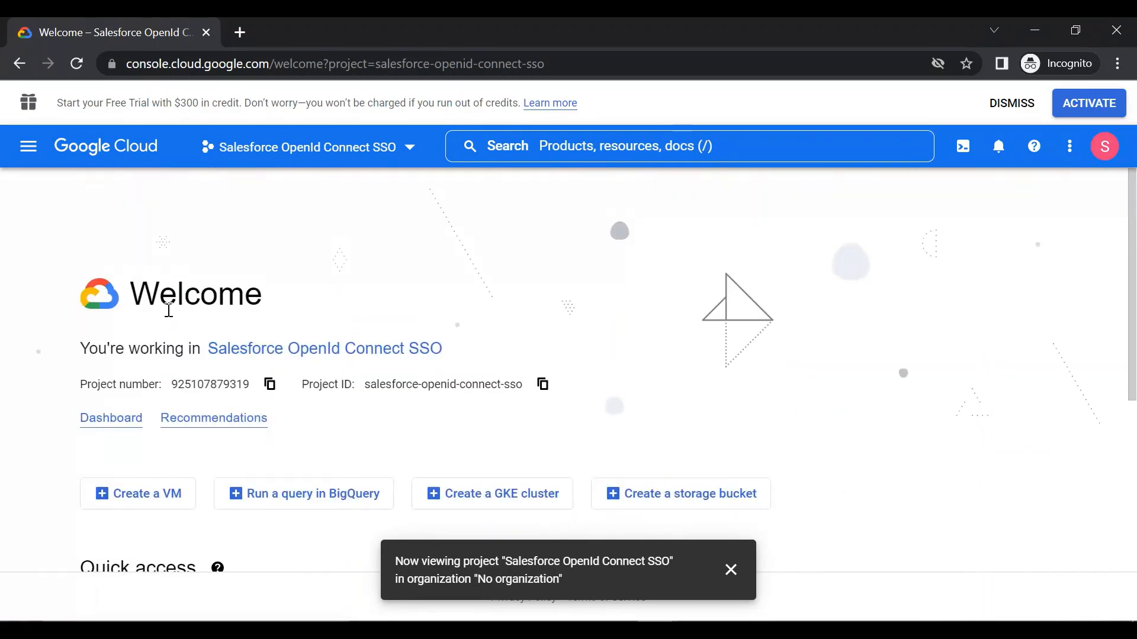
scroll(178, 343, "down", 5)
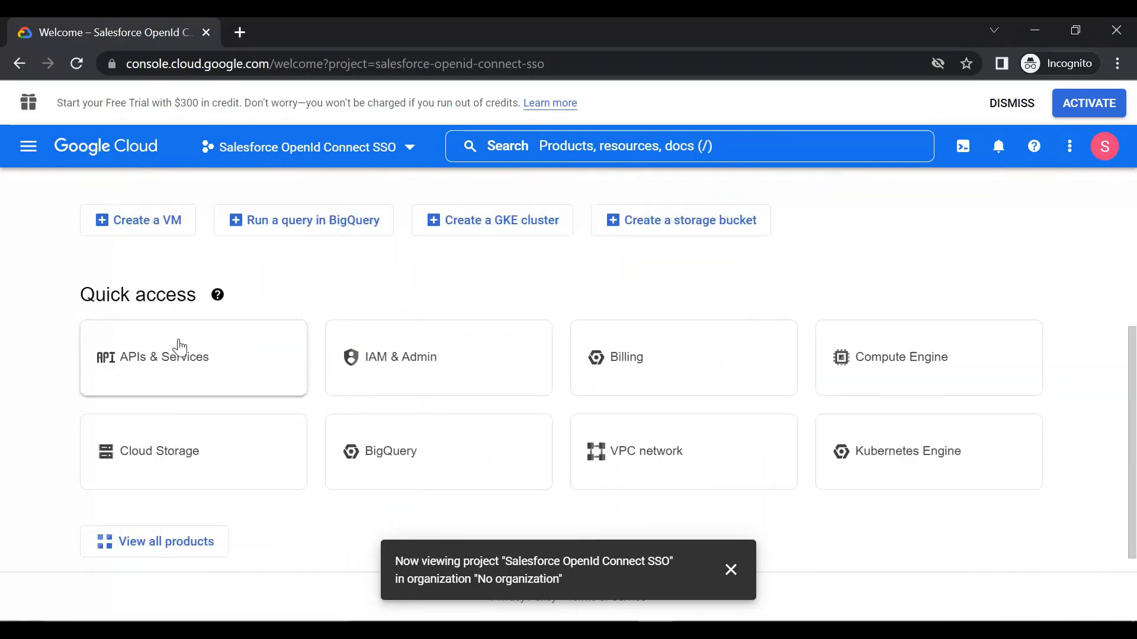
left_click(186, 369)
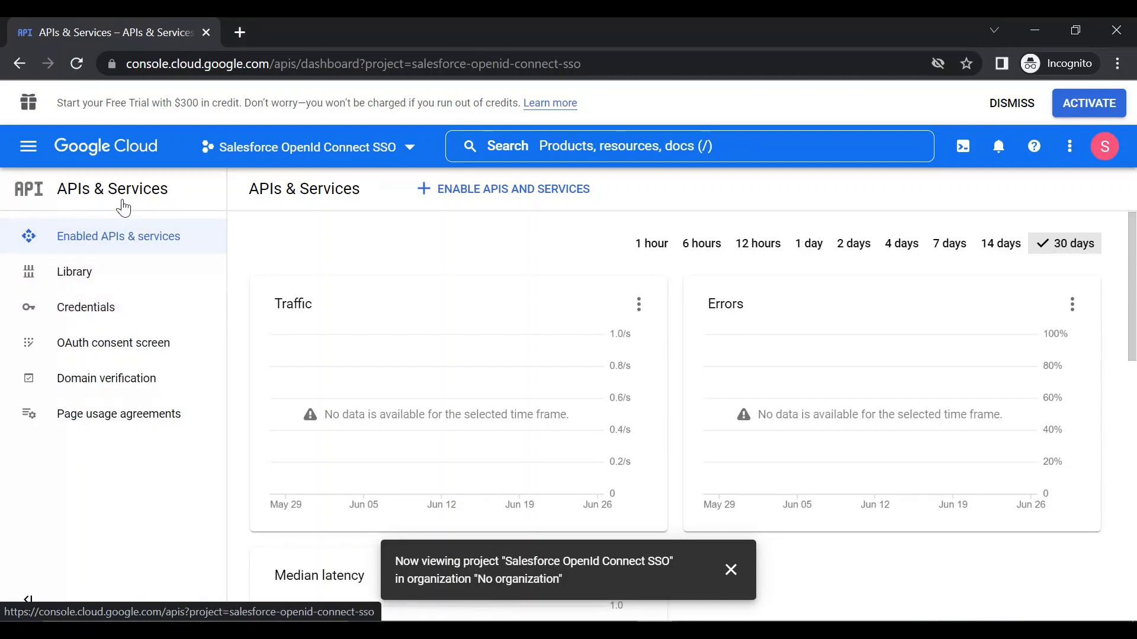
Step: Start configuring the project's OAuth consent screen with the External user type
left_click(127, 339)
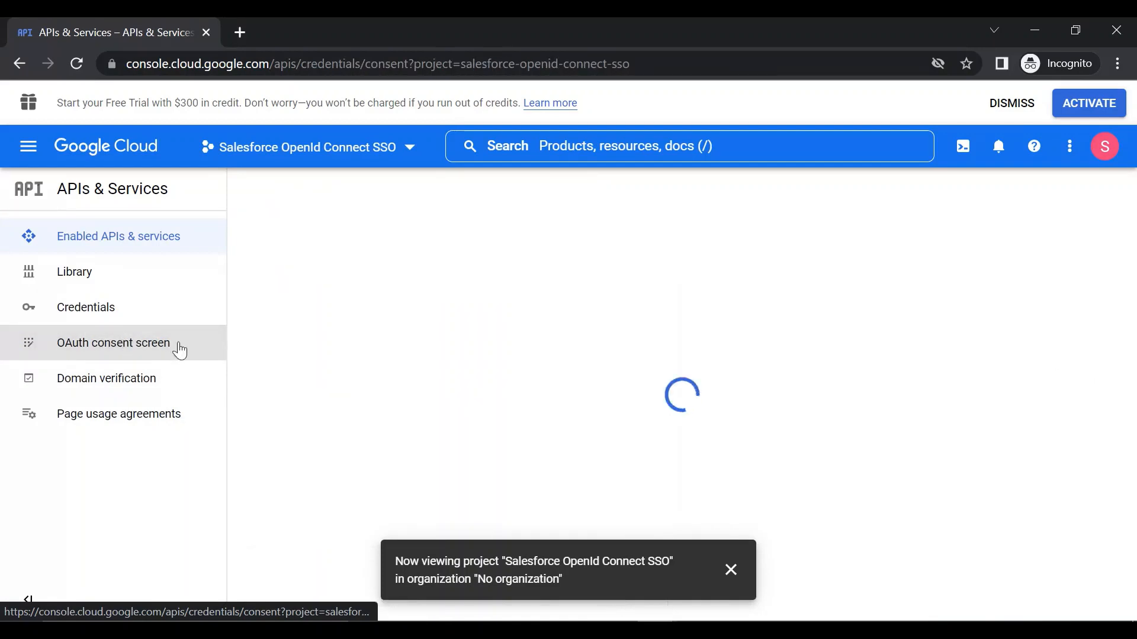
left_click(730, 569)
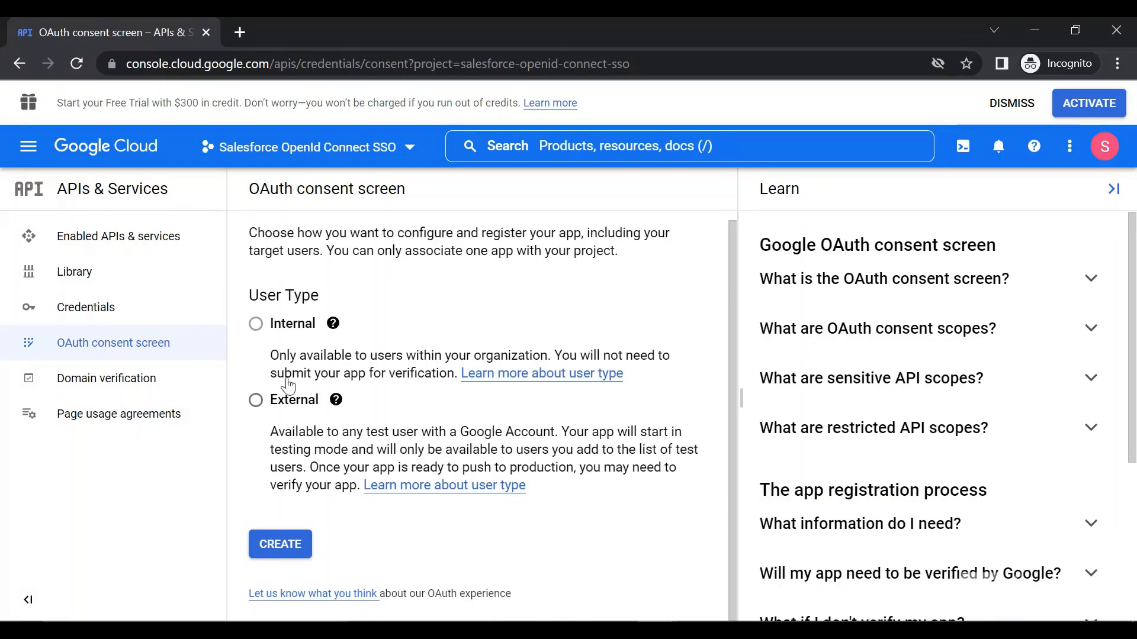
left_click(257, 401)
left_click(281, 546)
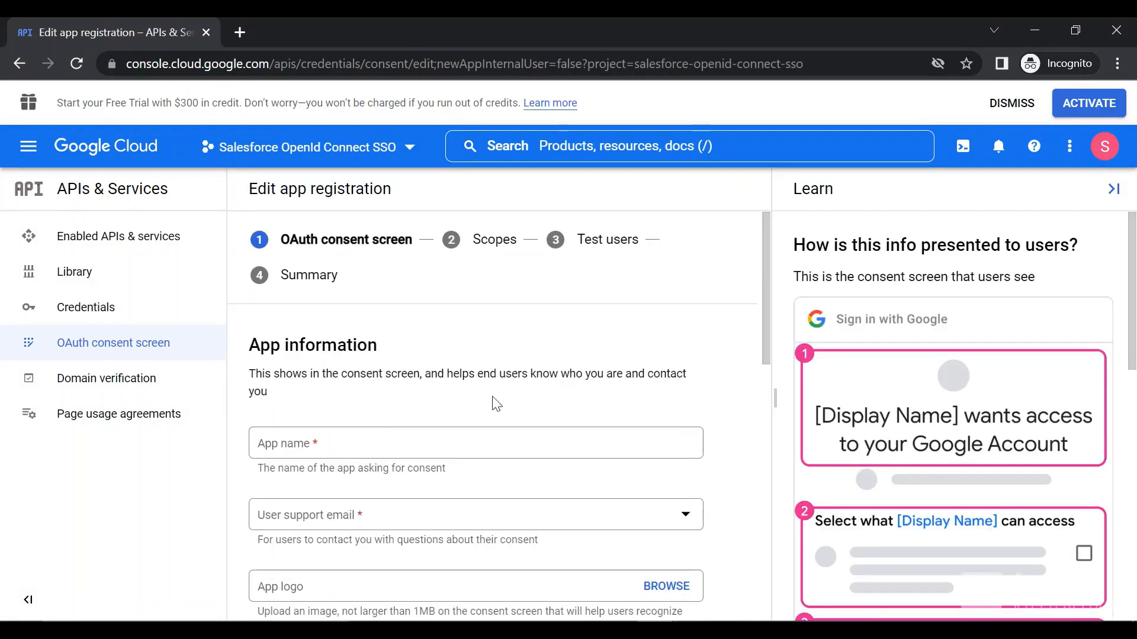
Step: Set the consent screen's app name to "SSO Salesforce" and choose the account's own address as user support email
scroll(359, 436, "down", 2)
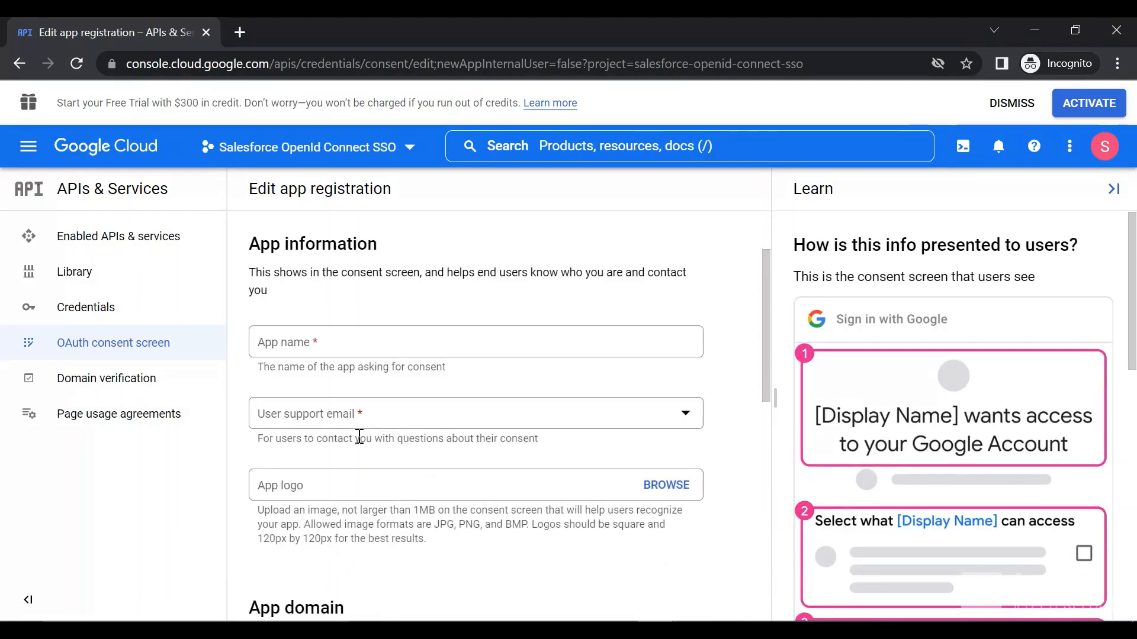
left_click(355, 350)
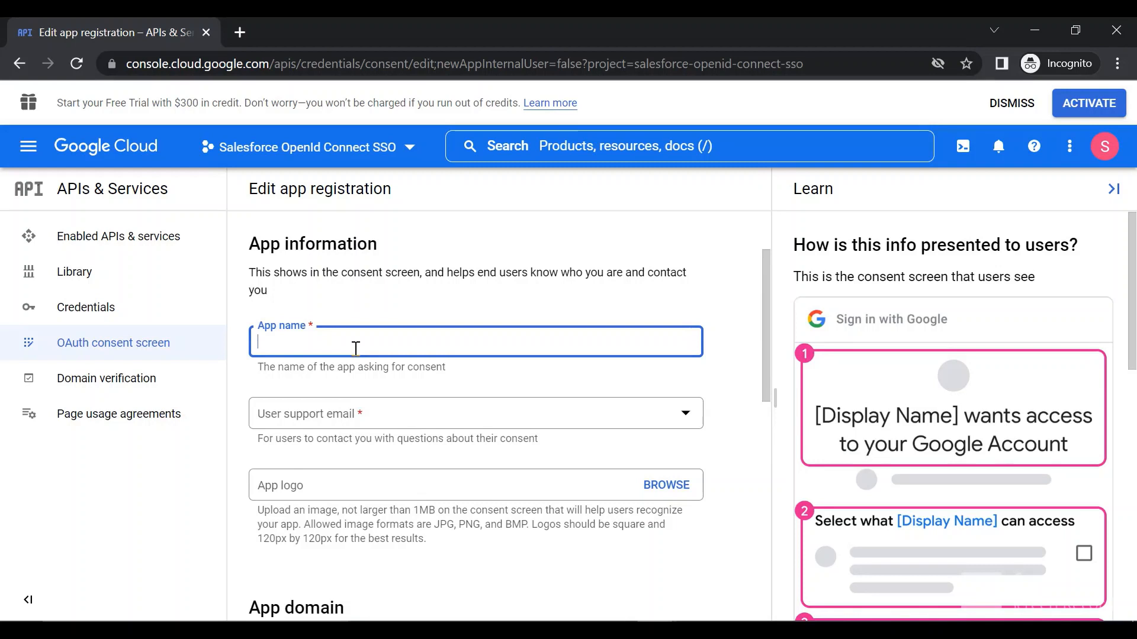
type("SSO Sales")
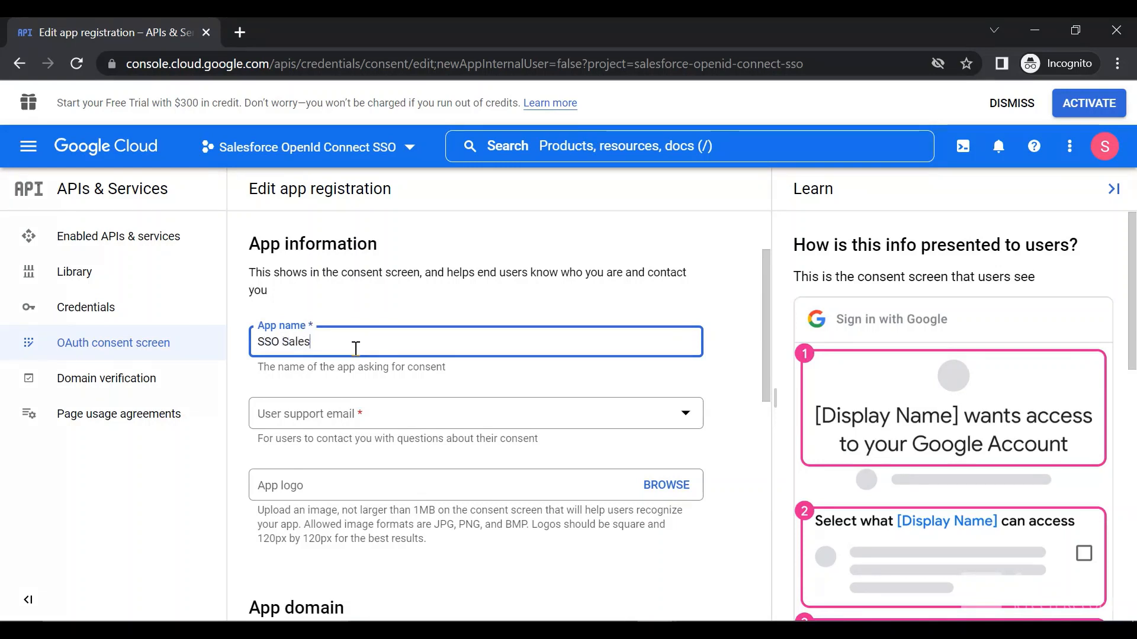
type("force")
left_click(339, 414)
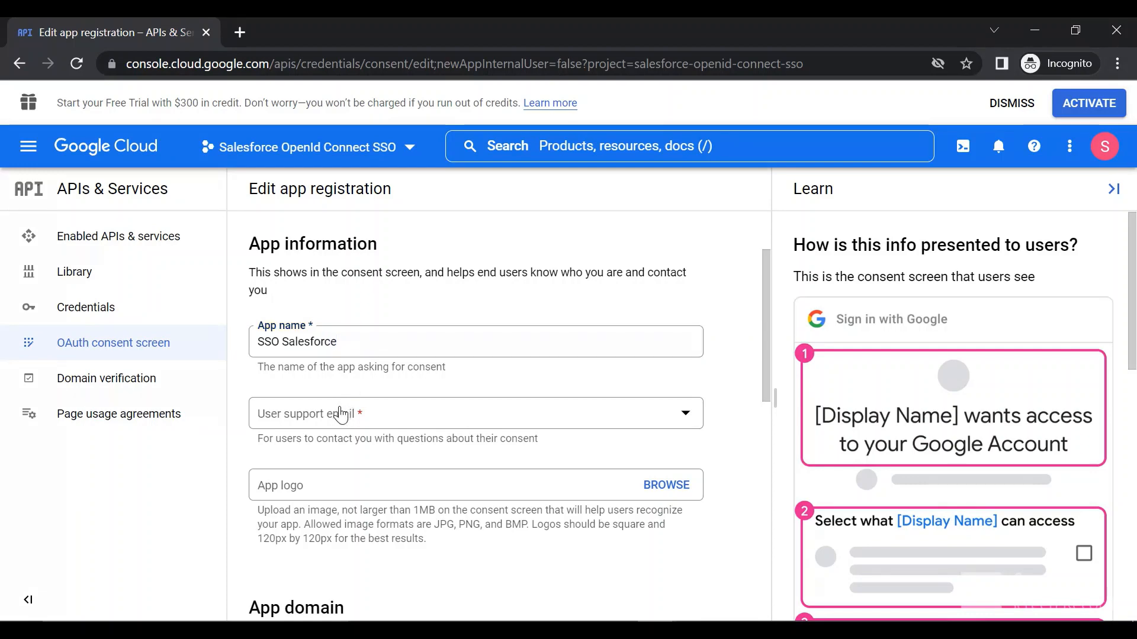
left_click(344, 425)
Step: Add salesforce.com as an authorized domain in the app registration
scroll(354, 434, "down", 2)
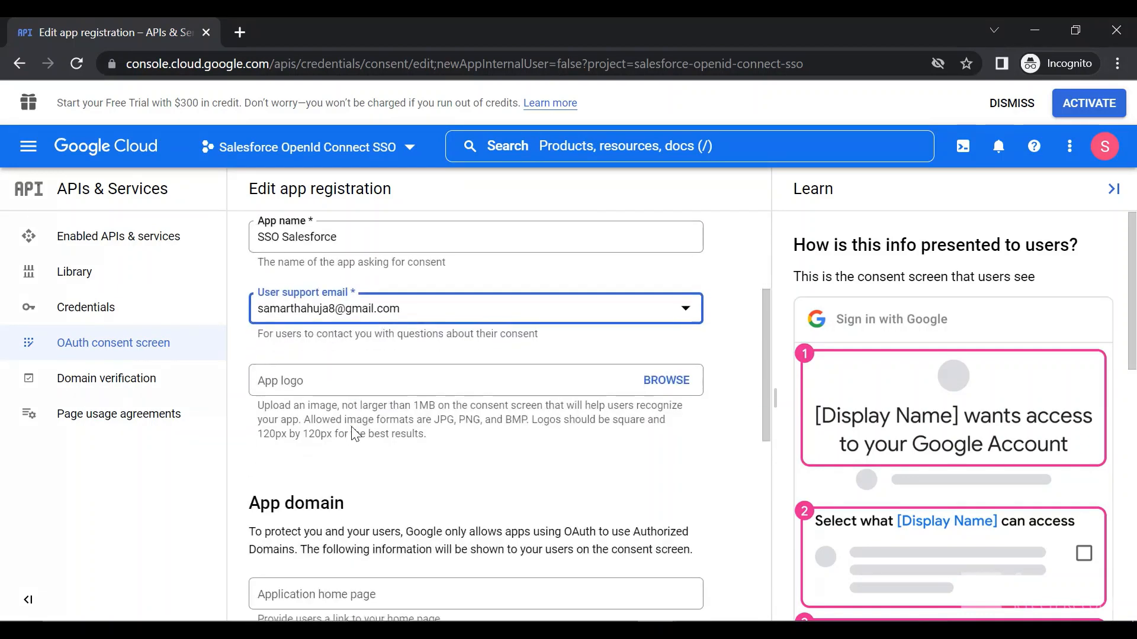
scroll(353, 434, "down", 5)
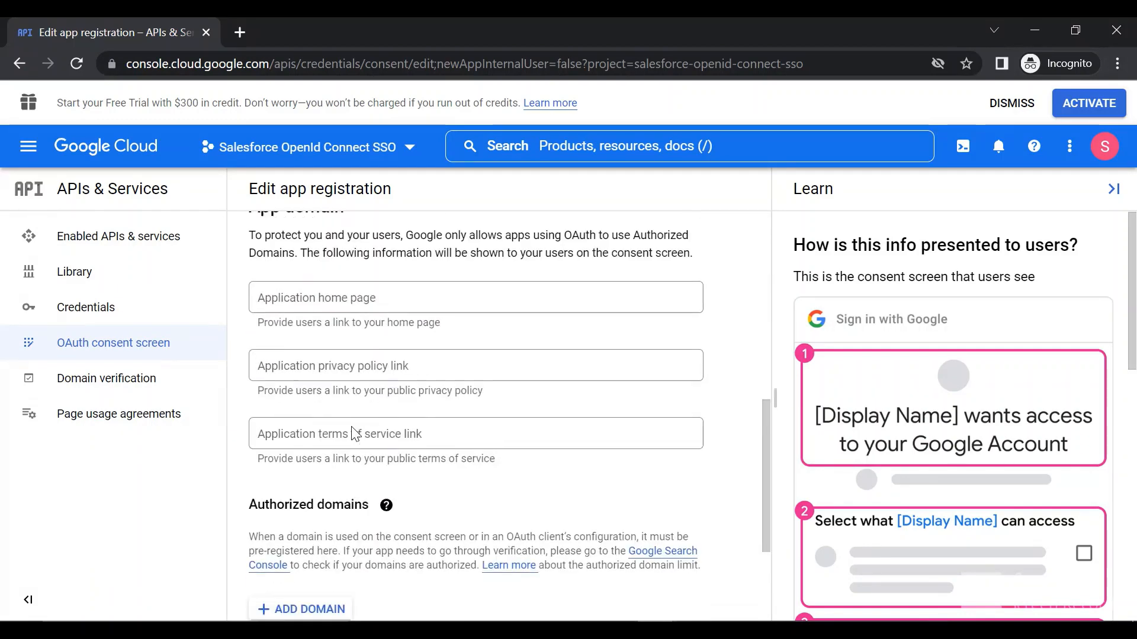
scroll(353, 434, "down", 3)
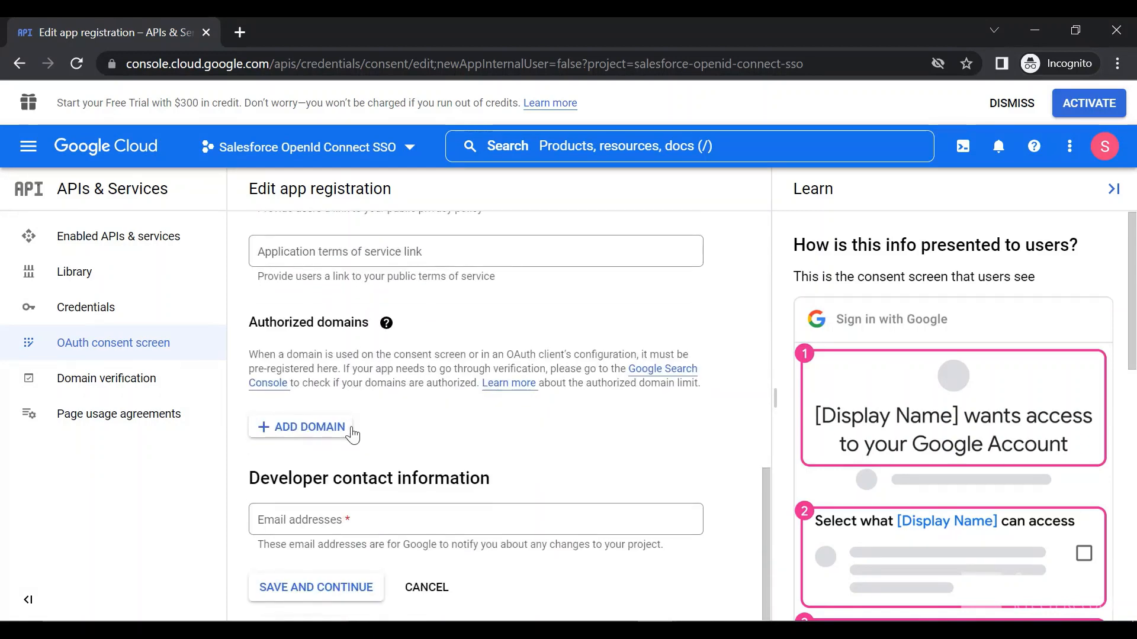
scroll(315, 435, "up", 5)
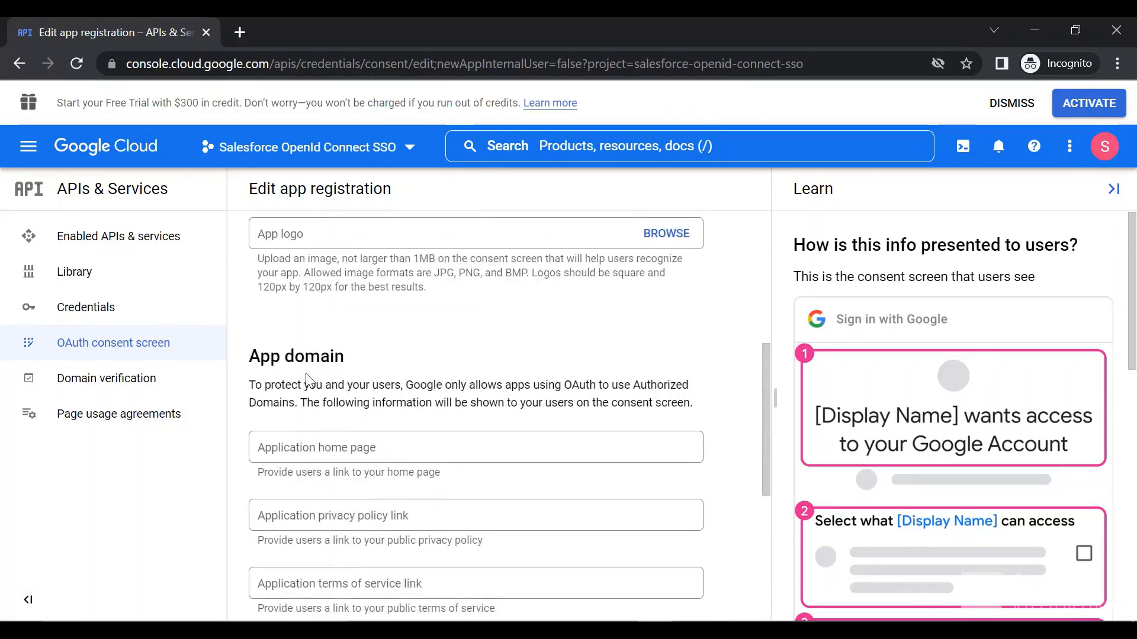
scroll(304, 400, "down", 5)
left_click(309, 468)
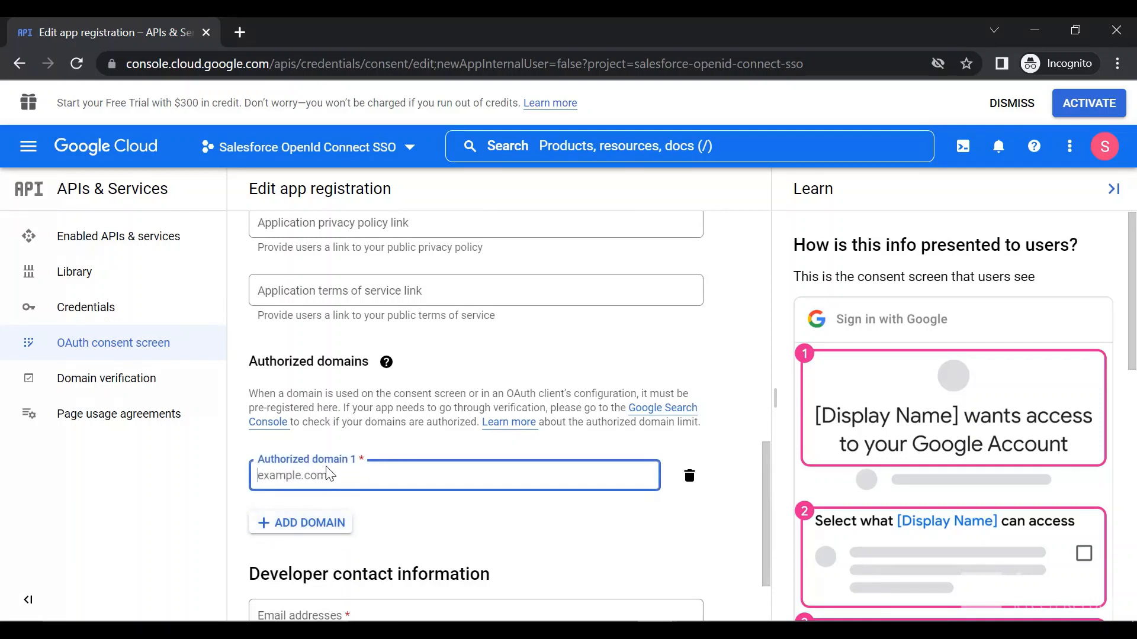
type("salesforce.com")
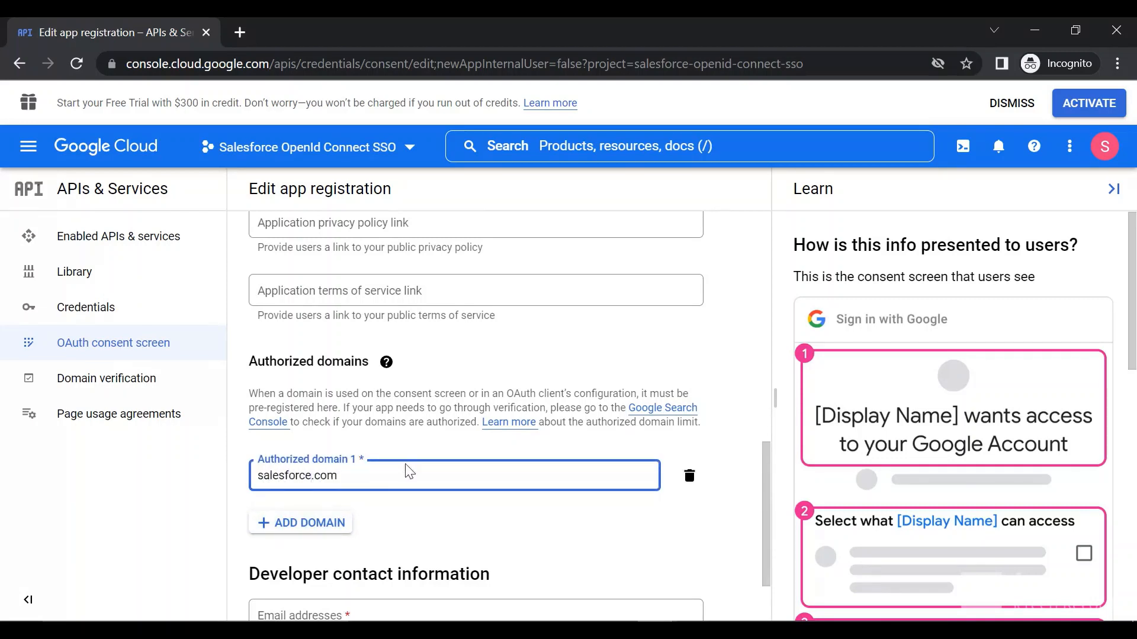
left_click(504, 521)
Step: Fill in the developer contact email address, then save the consent screen details and continue to the scopes
scroll(508, 521, "down", 2)
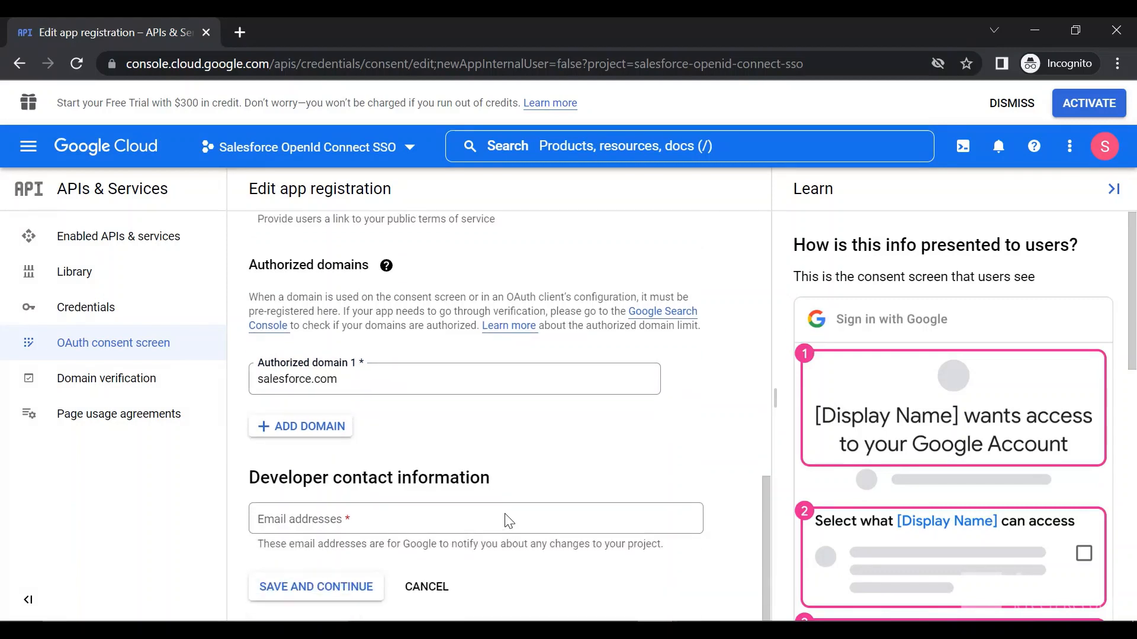
left_click(377, 517)
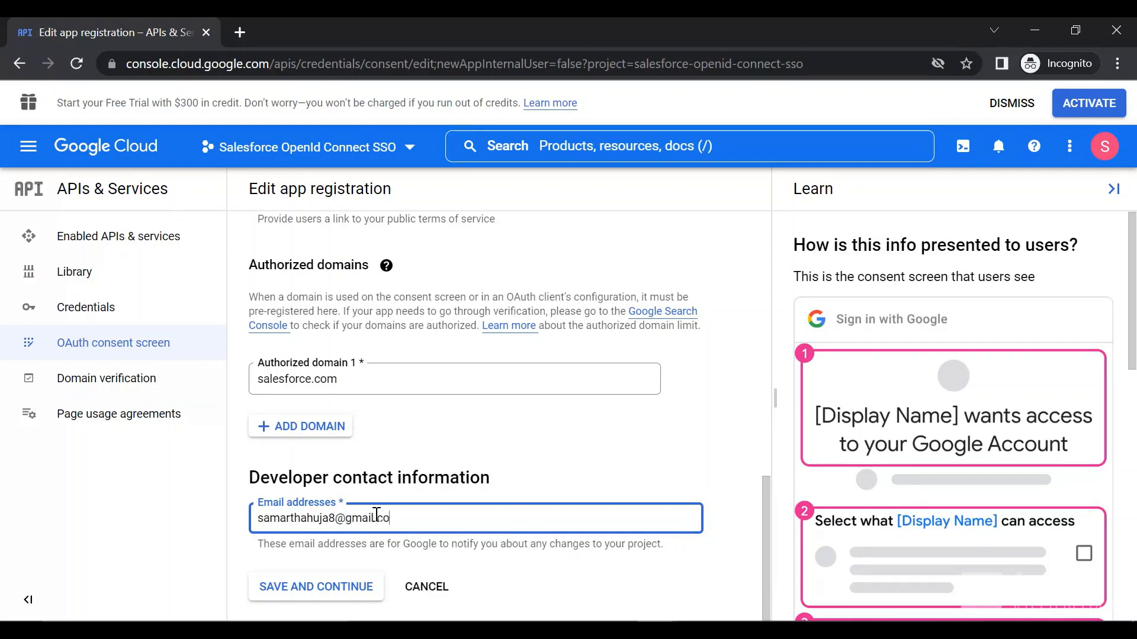
left_click(334, 589)
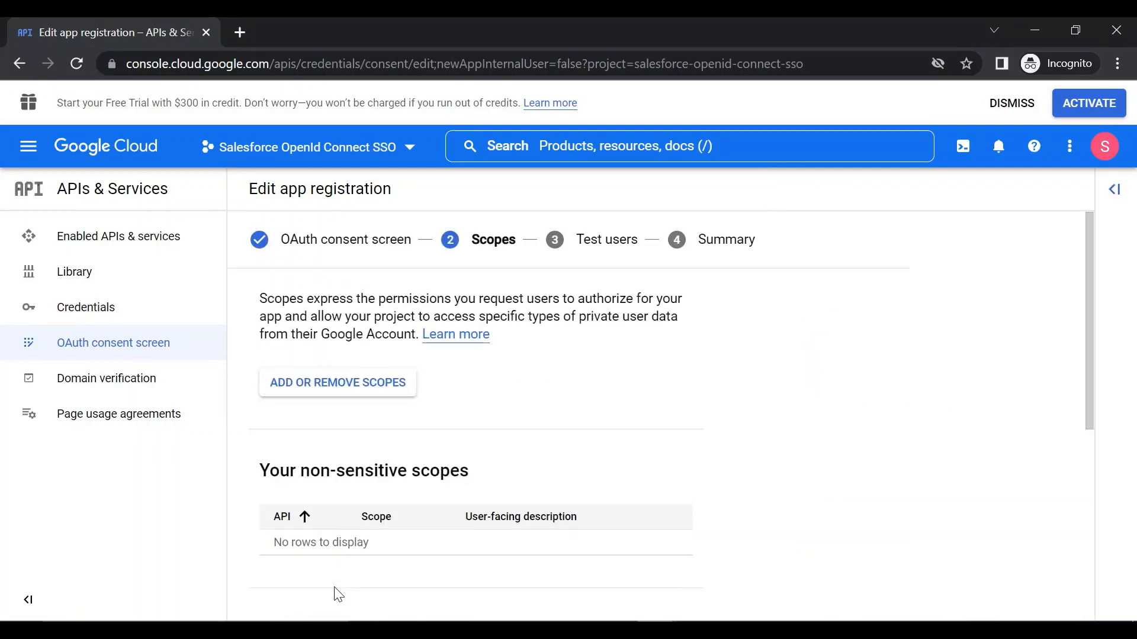
Step: Save the Scopes and Test users stages without adding any entries, and return from the summary to the consent screen dashboard
scroll(339, 594, "down", 6)
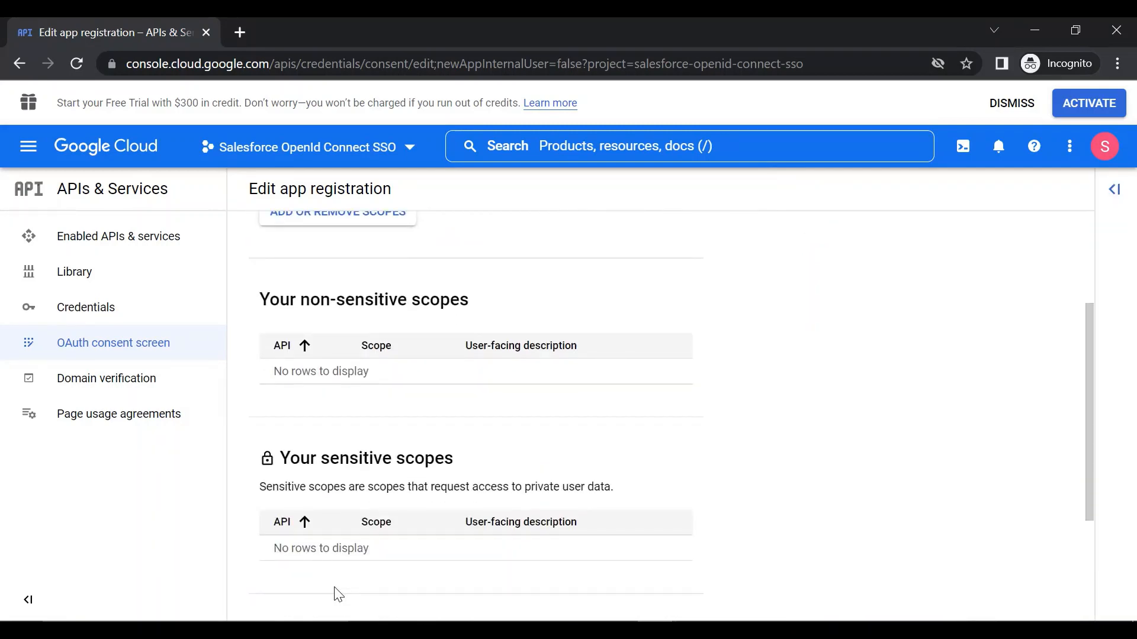
left_click(335, 589)
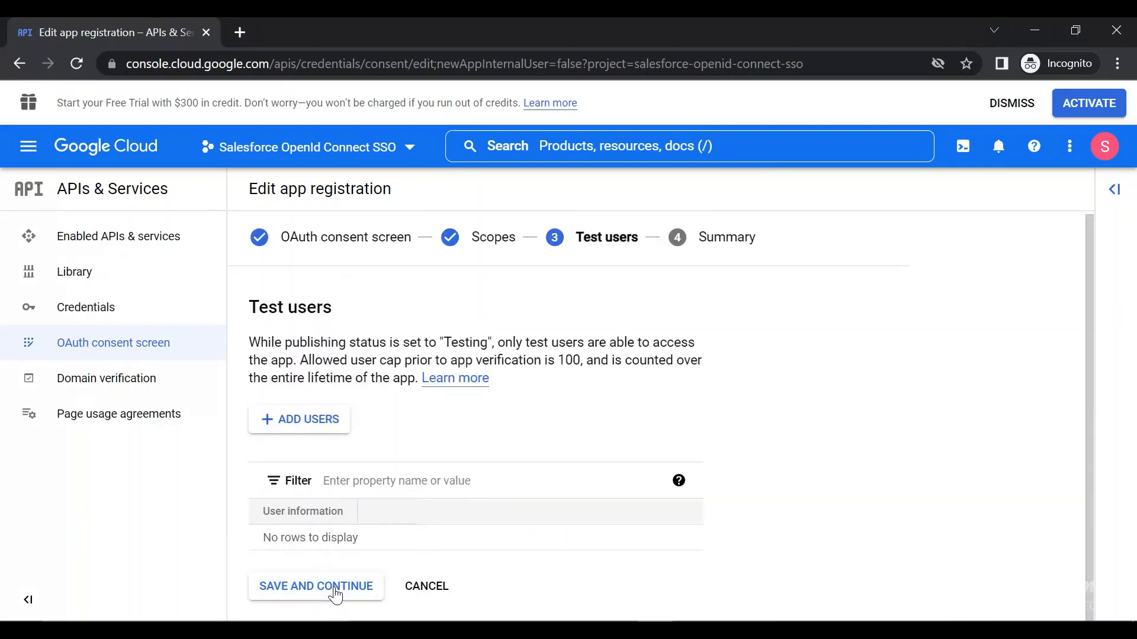
left_click(338, 589)
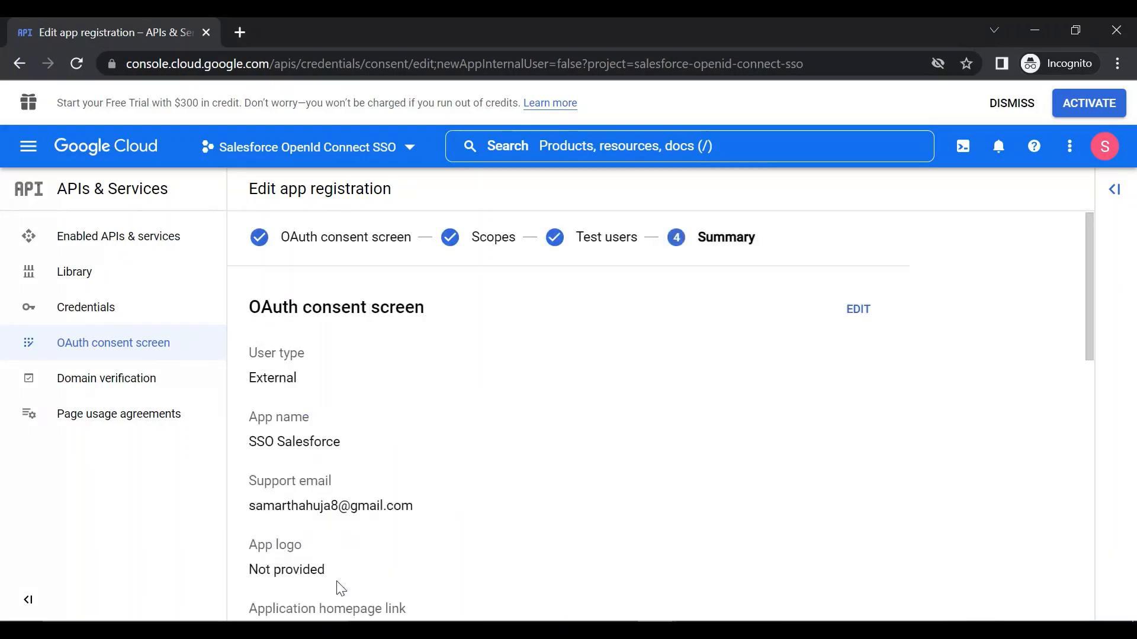
scroll(338, 586, "down", 15)
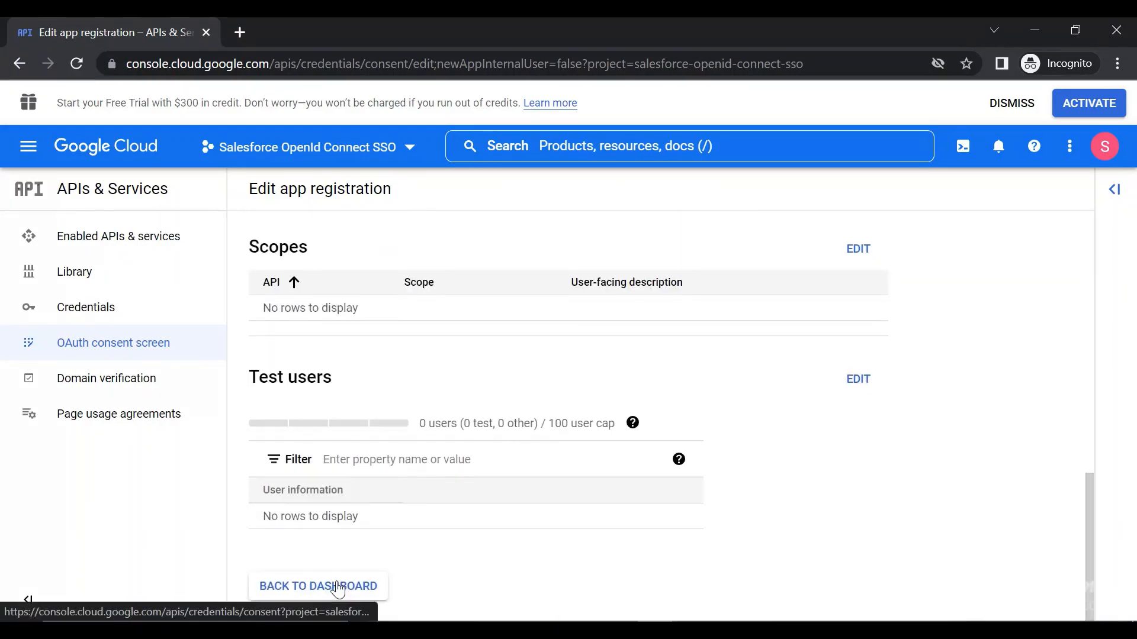
scroll(331, 592, "up", 15)
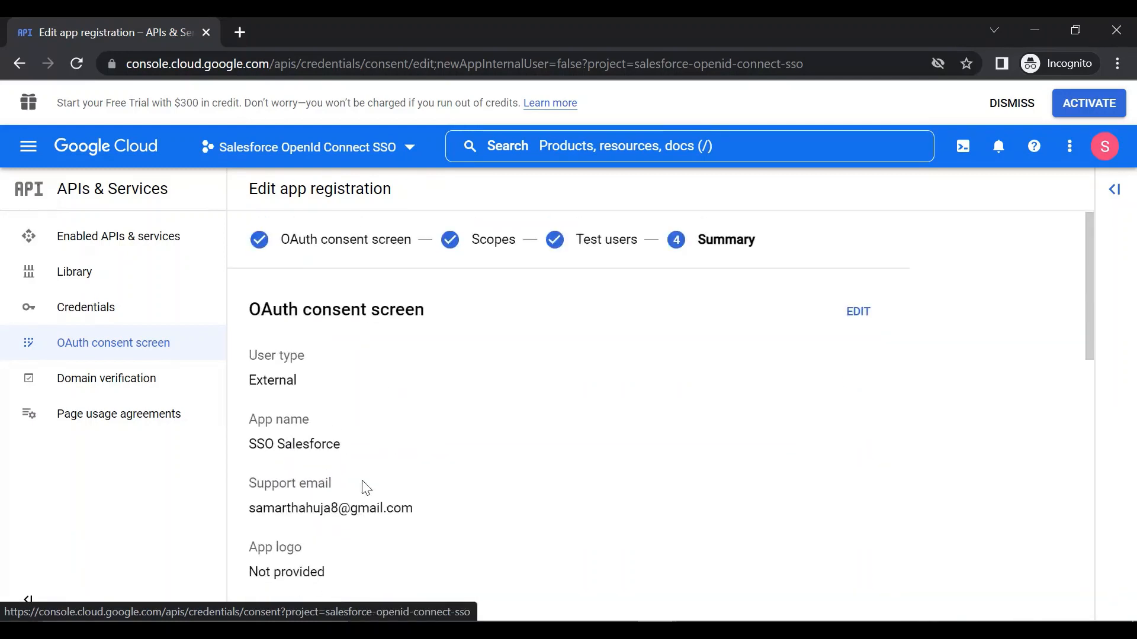
scroll(355, 591, "down", 15)
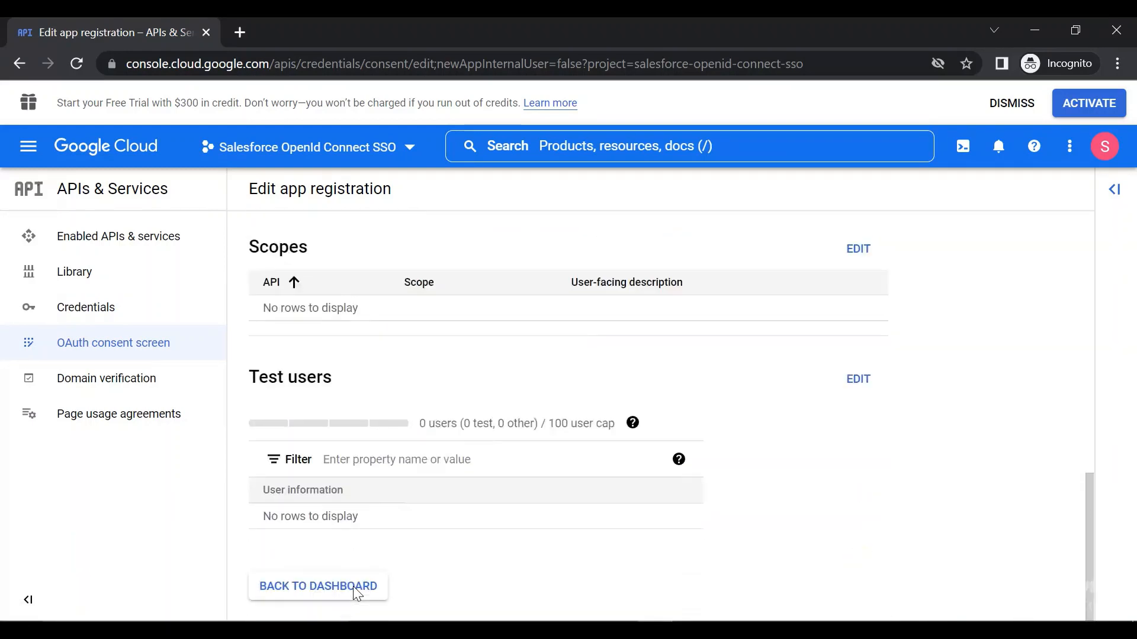
left_click(337, 587)
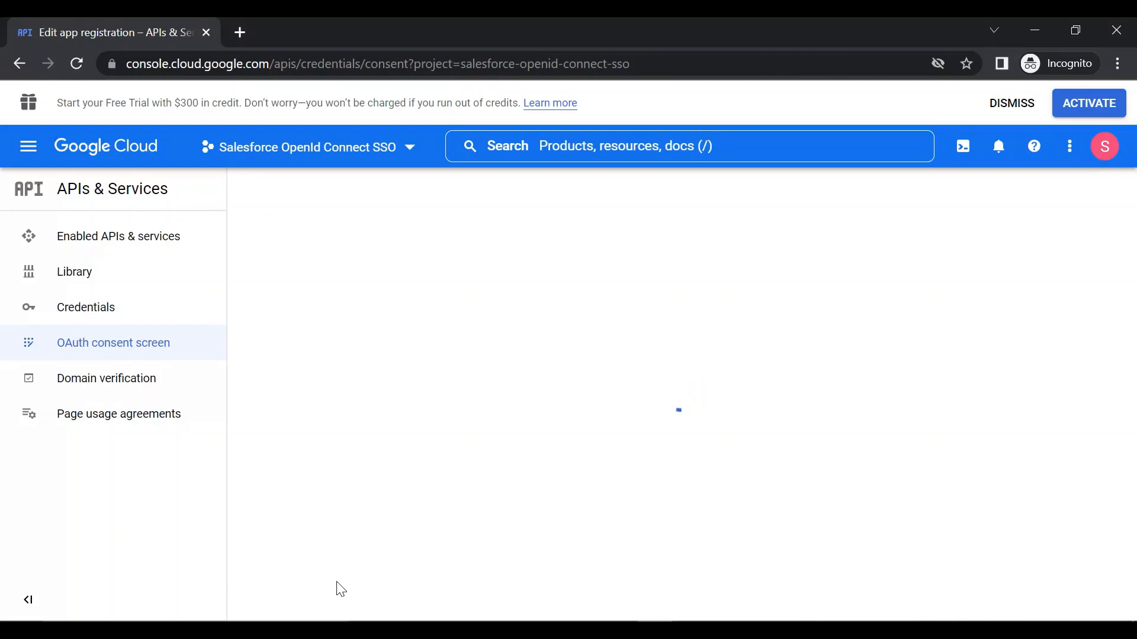
Step: Start creating an OAuth client ID in the project's credentials with Web application as the application type
left_click(135, 309)
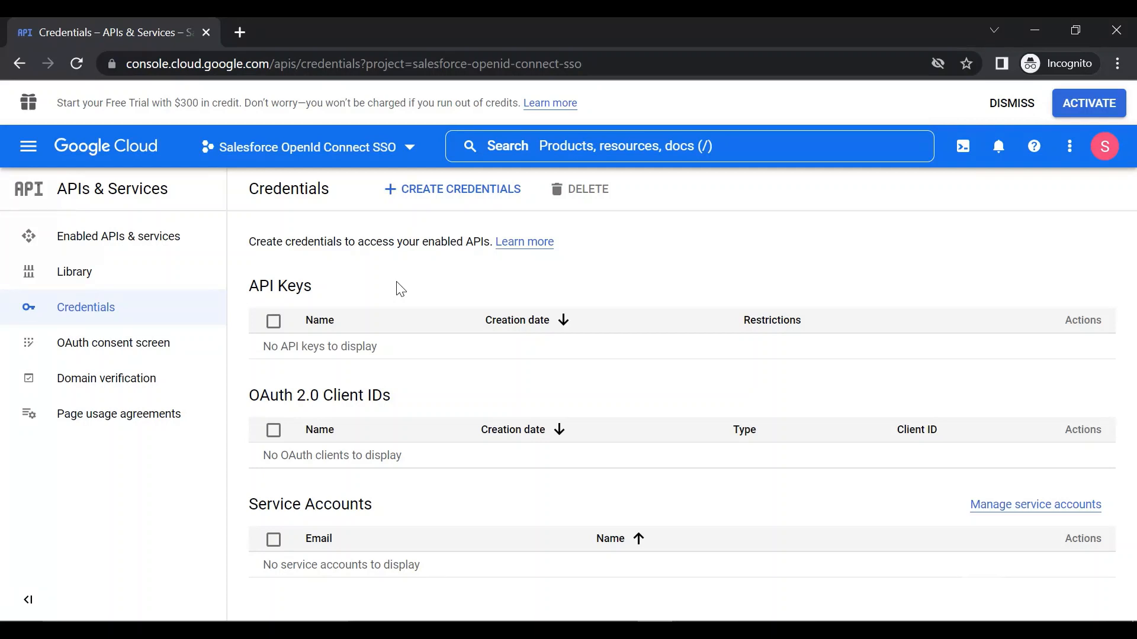
left_click(462, 190)
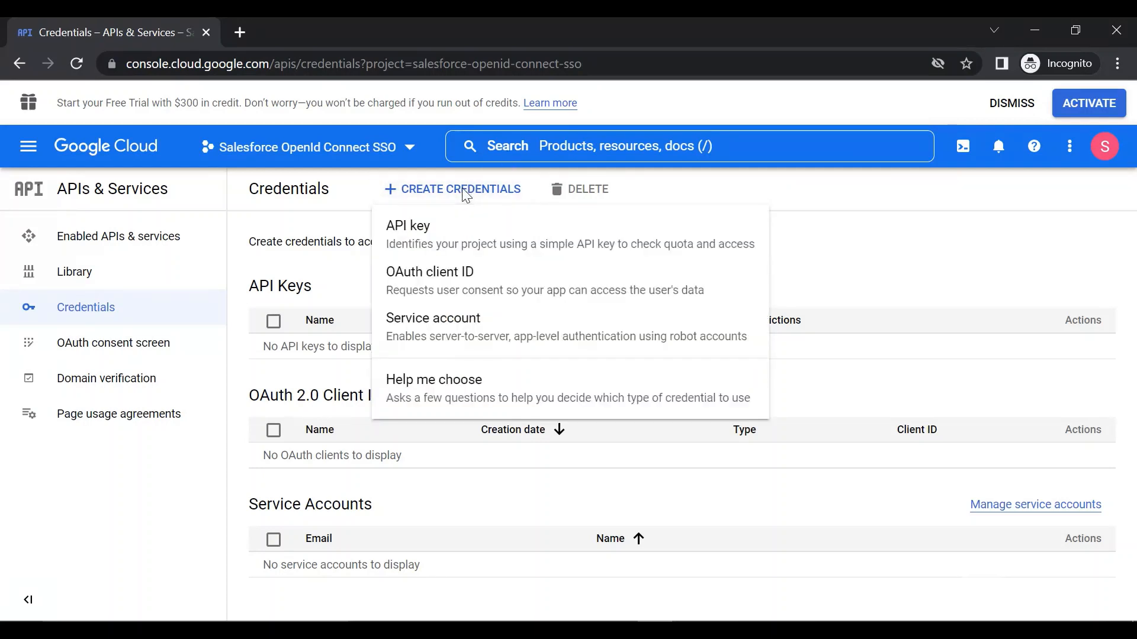
left_click(478, 294)
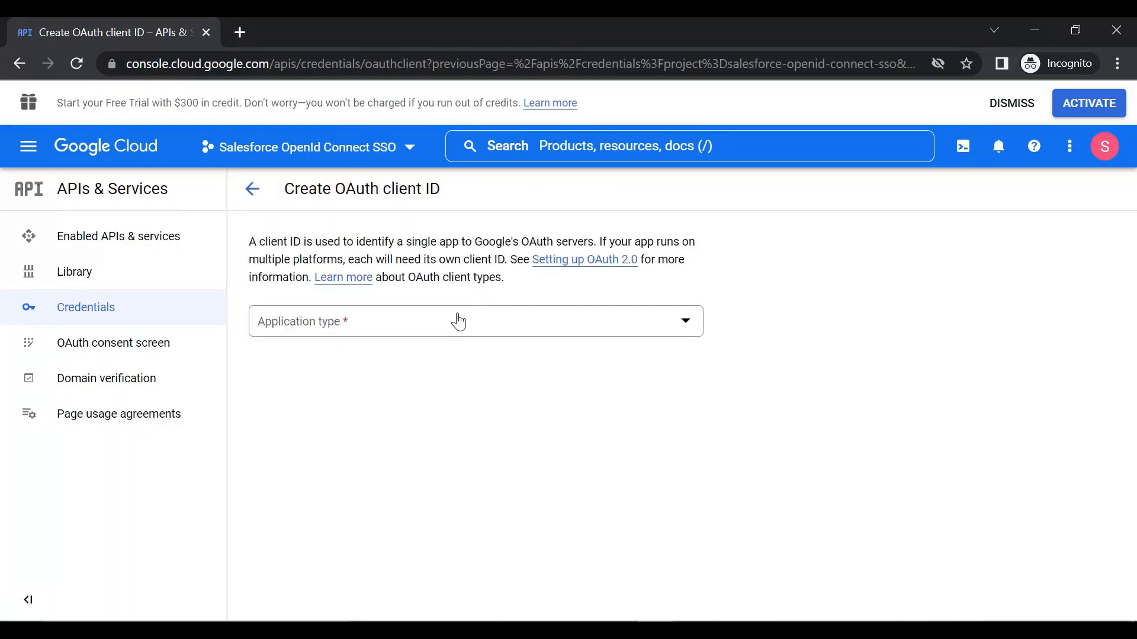
left_click(458, 321)
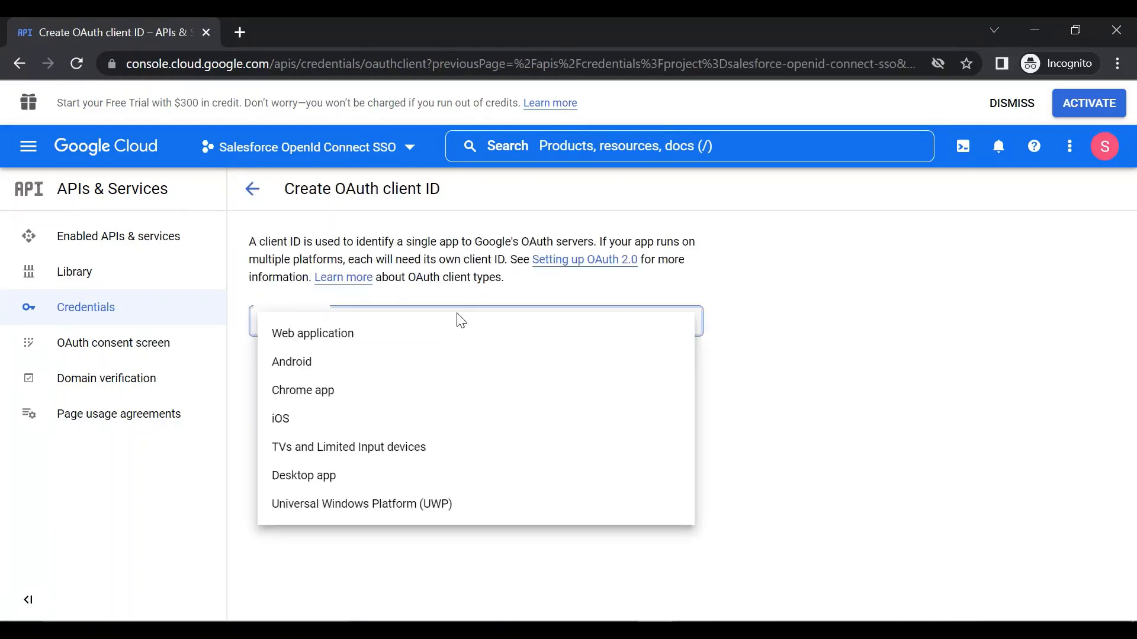
left_click(433, 348)
Step: Name the OAuth client "SSO salesforce google"
scroll(434, 343, "down", 1)
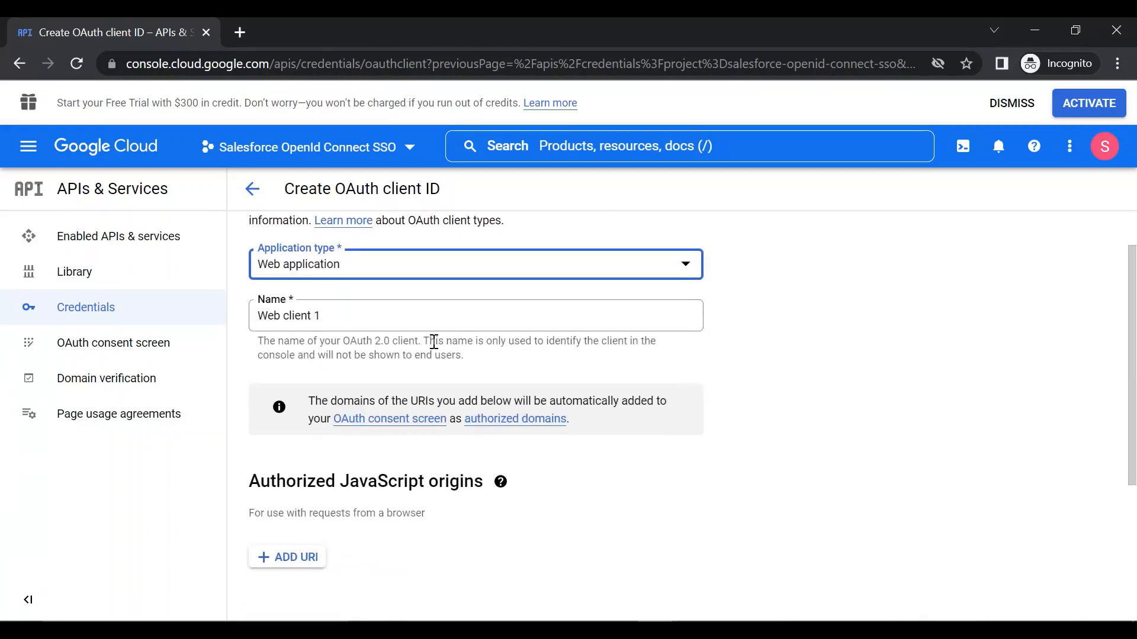
left_click(392, 319)
key("ctrl+a")
key("BackSpace")
type("SSO")
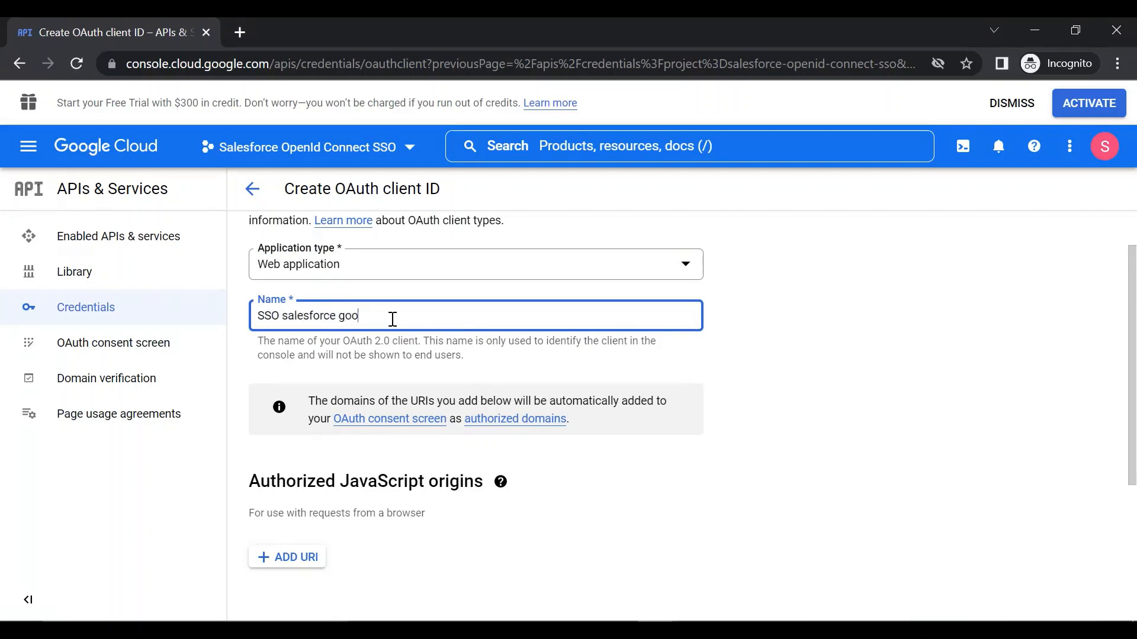
Step: Create the OAuth client without adding any JavaScript origins or redirect URIs
scroll(393, 319, "down", 4)
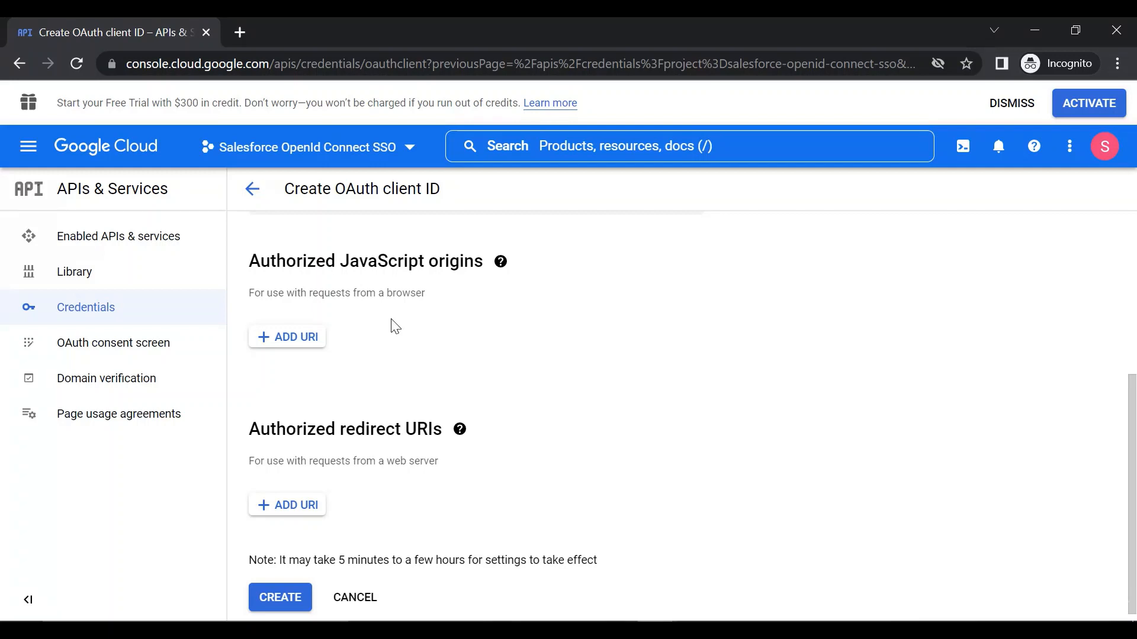
scroll(392, 324, "down", 1)
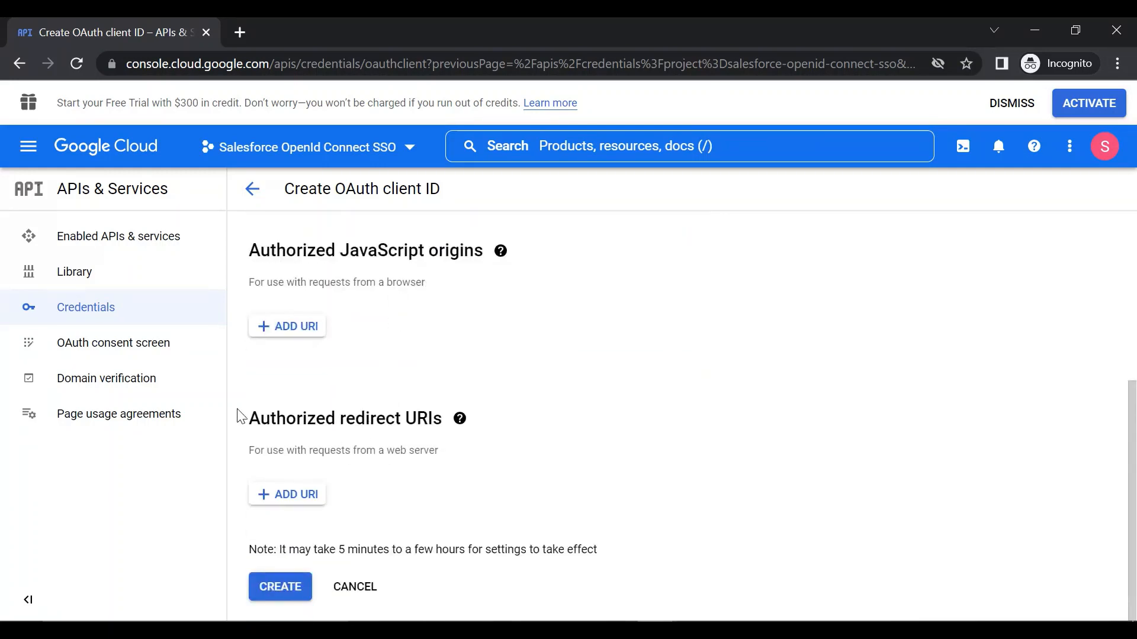
scroll(334, 422, "up", 5)
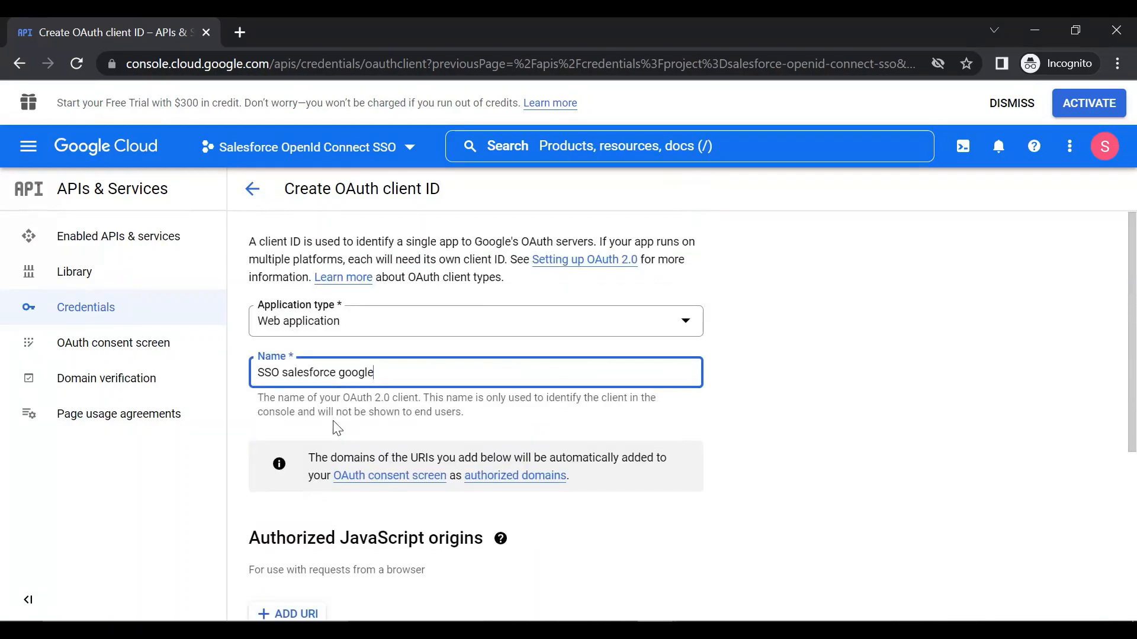
scroll(333, 421, "down", 5)
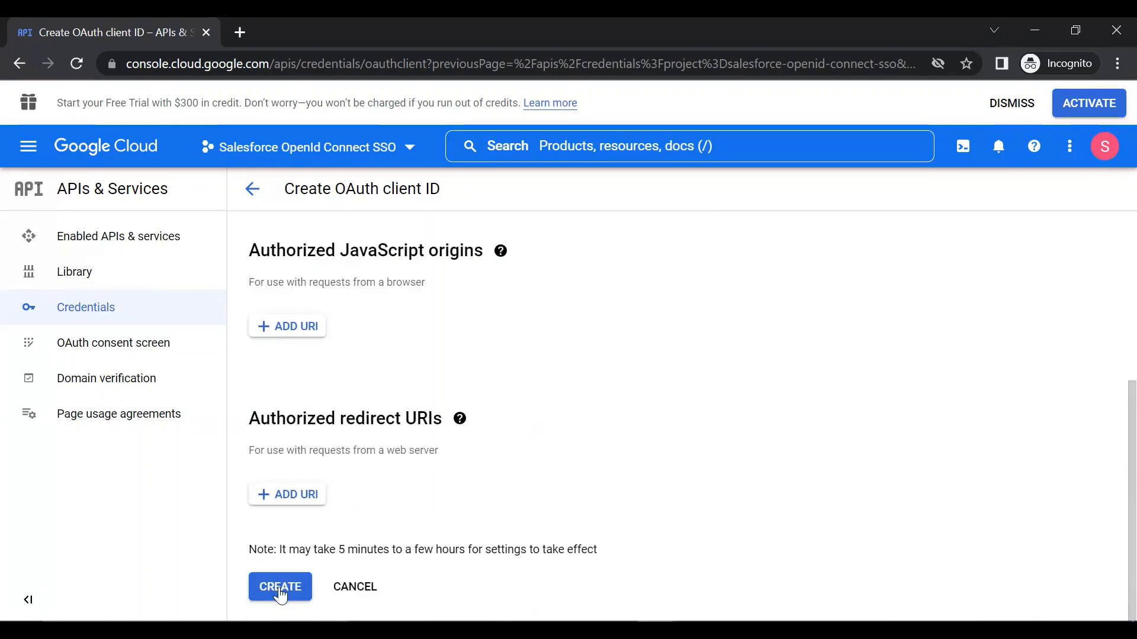
scroll(280, 594, "up", 5)
scroll(283, 594, "down", 5)
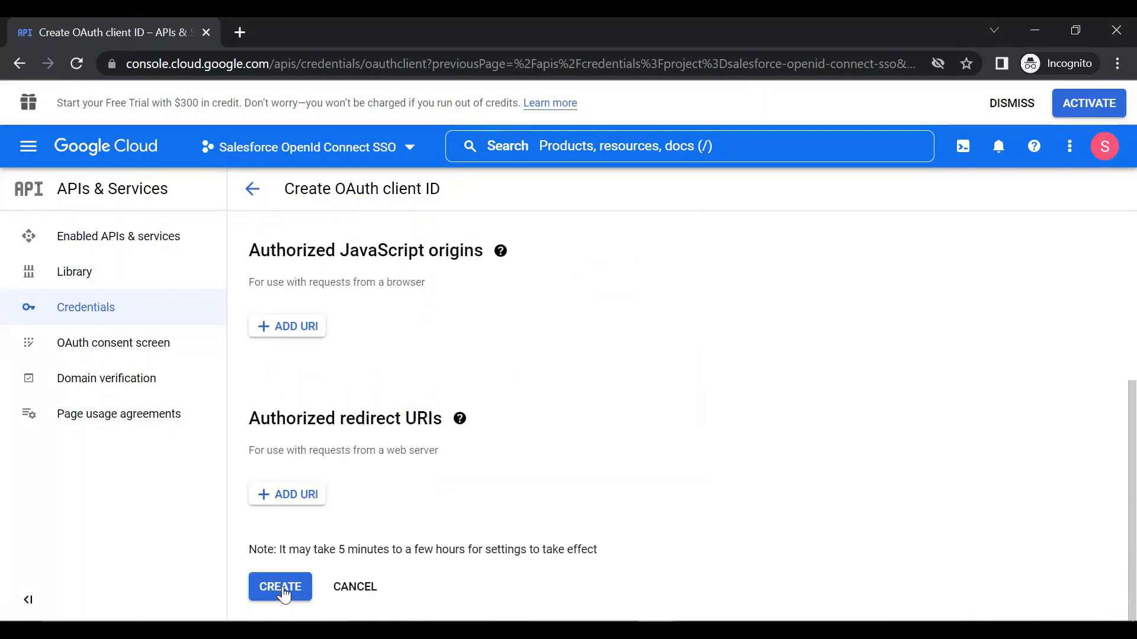
left_click(281, 590)
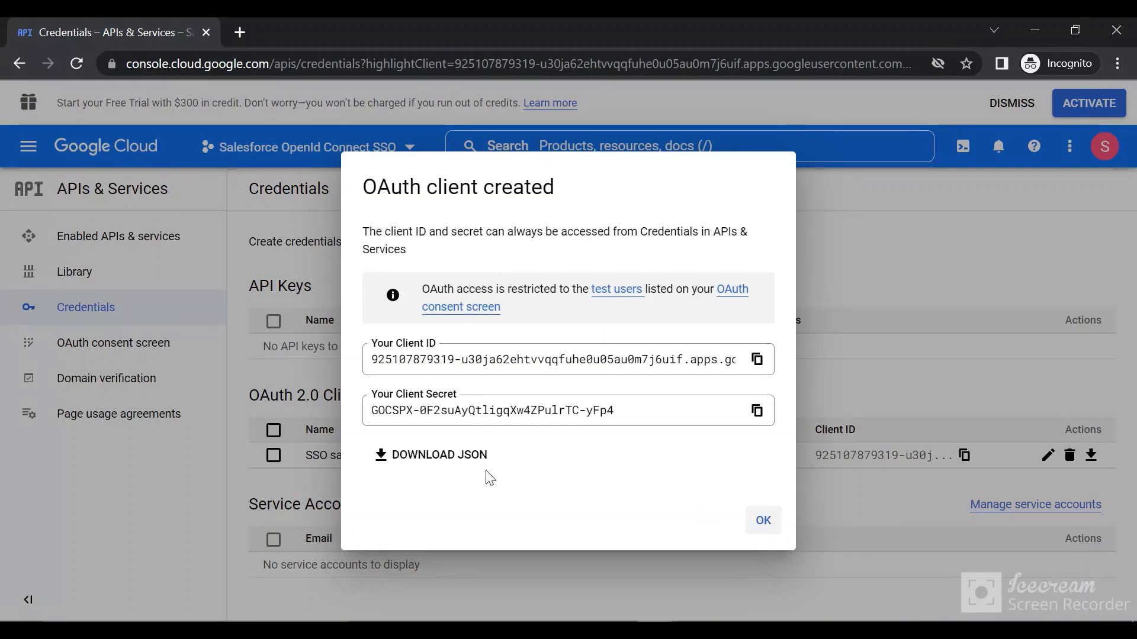
Step: Download the new OAuth client's credentials as a JSON file and show the file in its folder
left_click(423, 454)
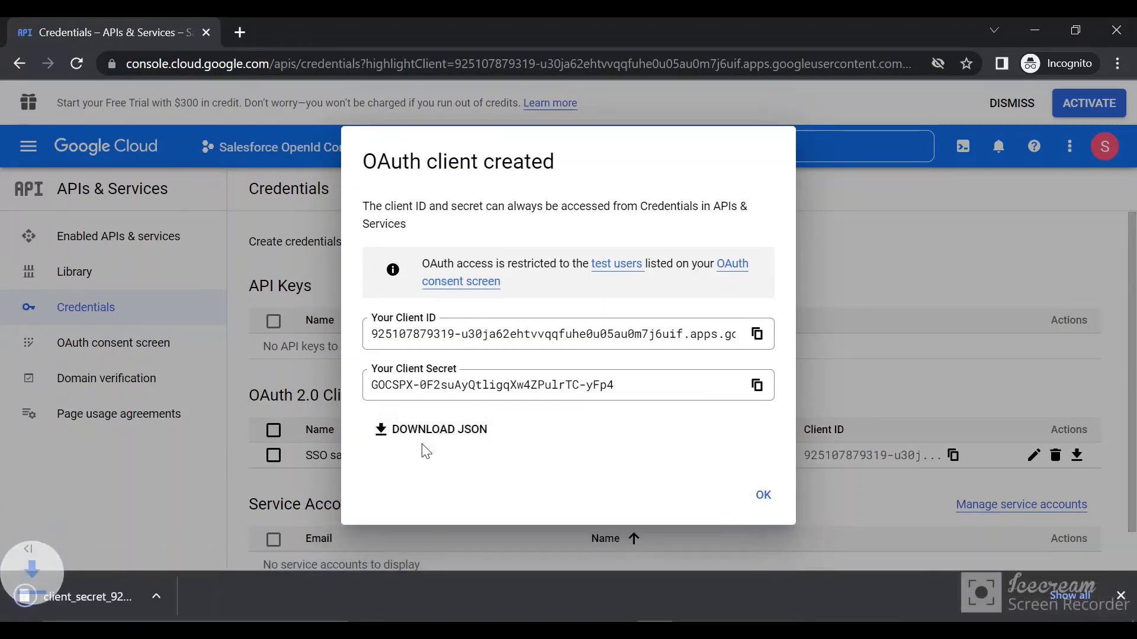
left_click(763, 497)
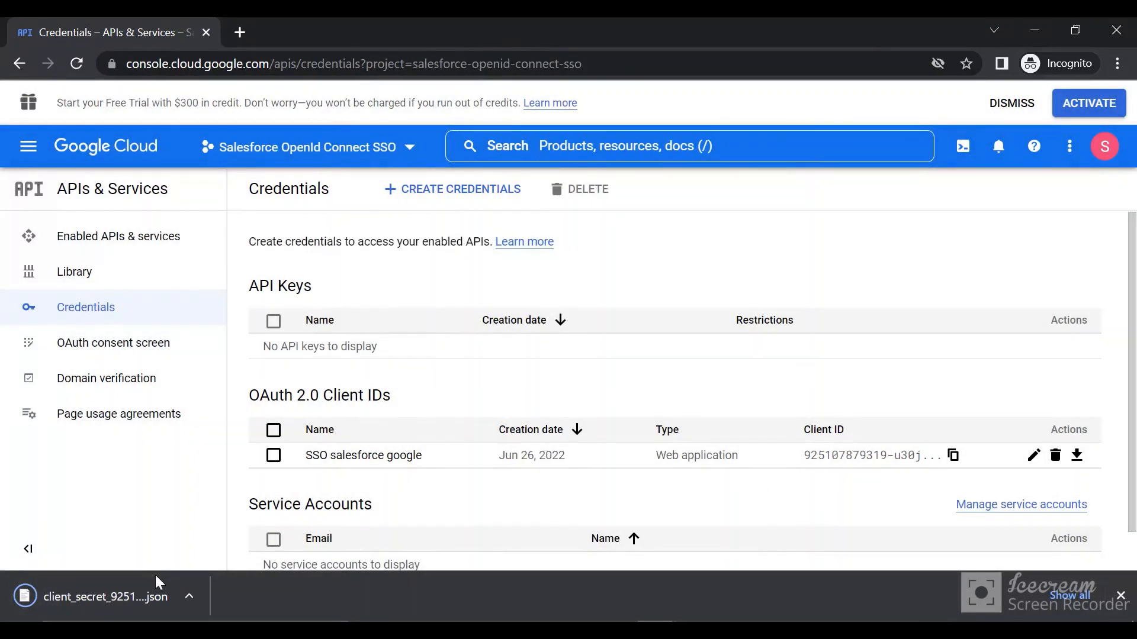
left_click(191, 597)
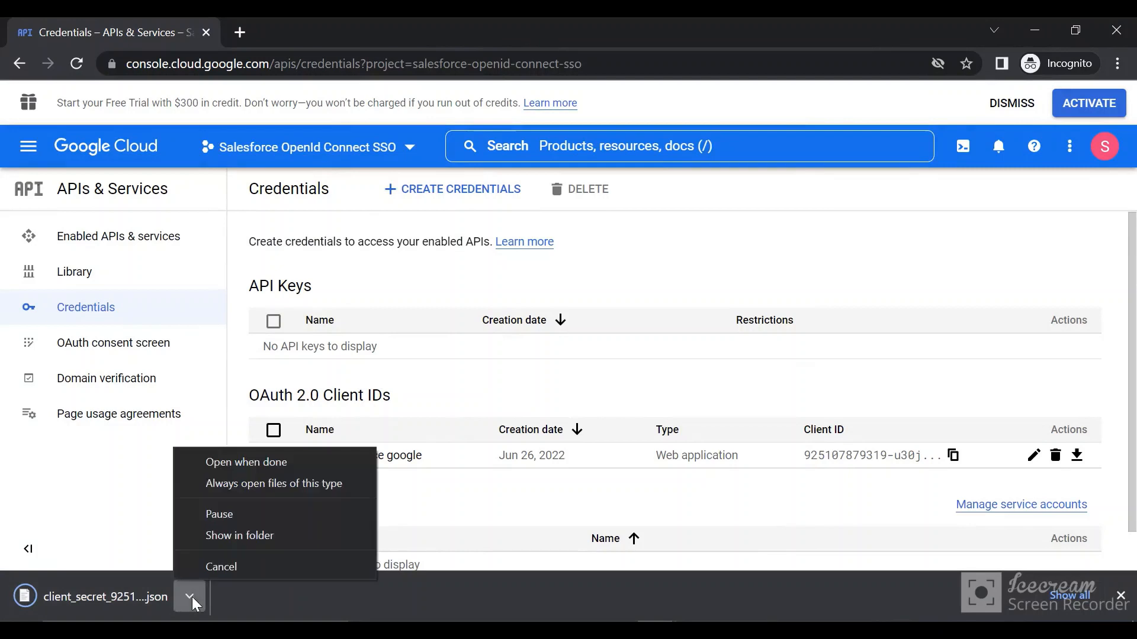
left_click(268, 530)
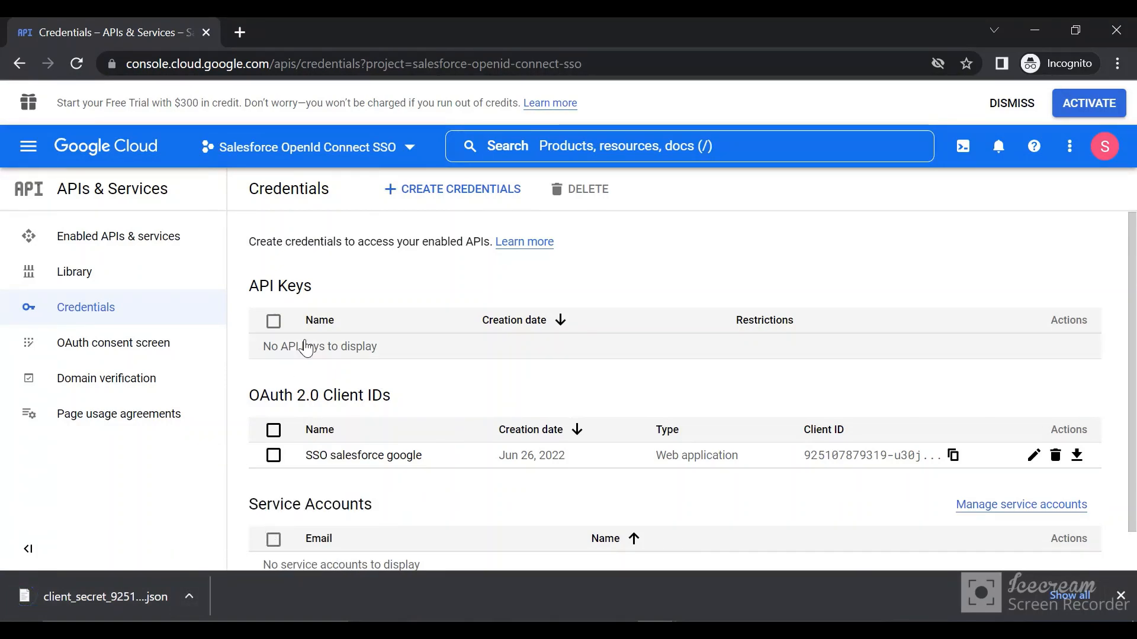
left_click(190, 594)
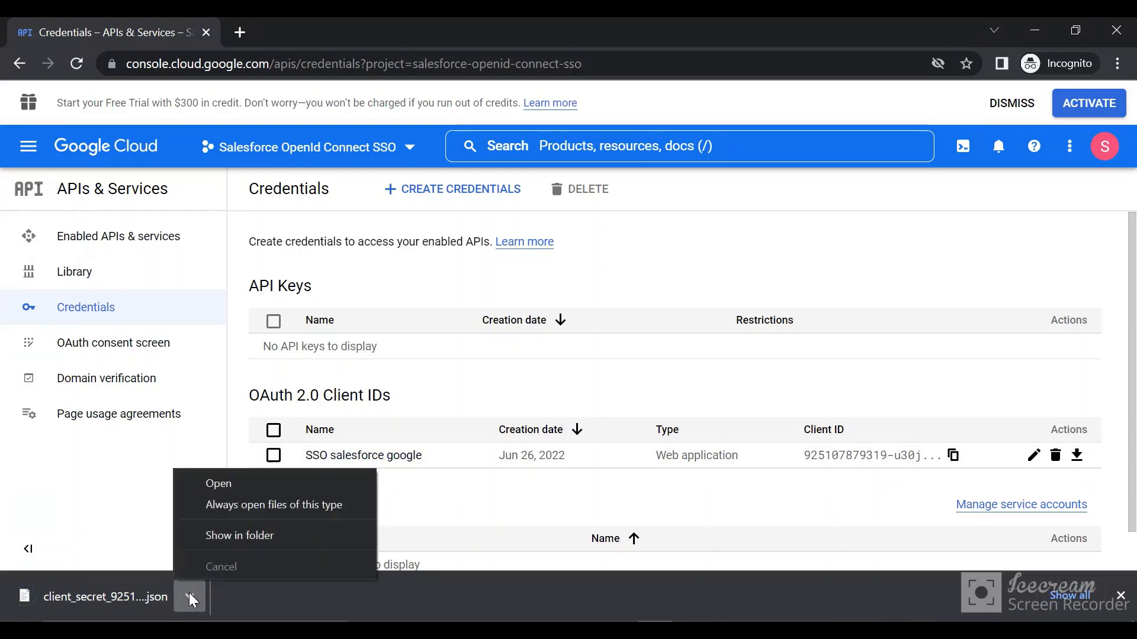
left_click(234, 536)
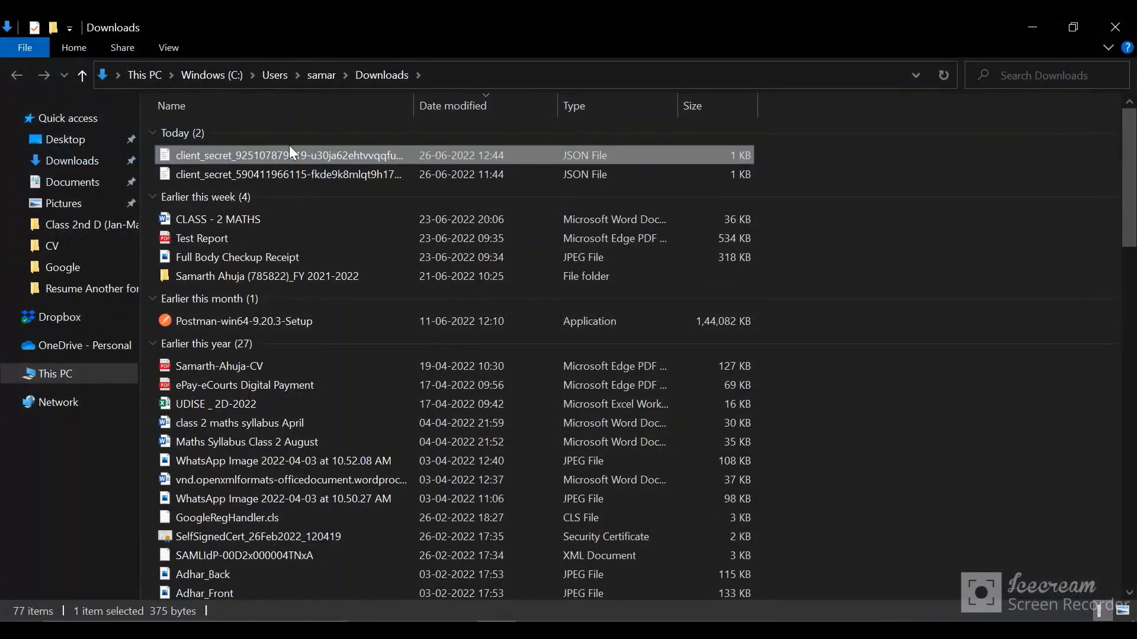
Step: Open the newly downloaded client secret JSON file in Visual Studio Code and look through its client ID and secret entries
right_click(289, 155)
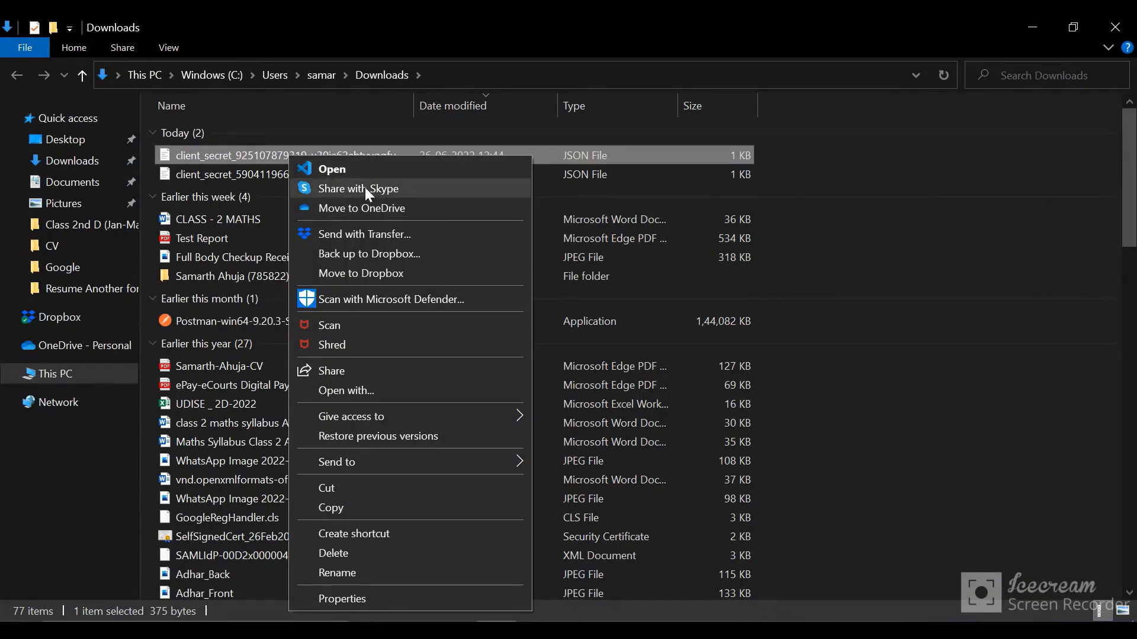
left_click(346, 168)
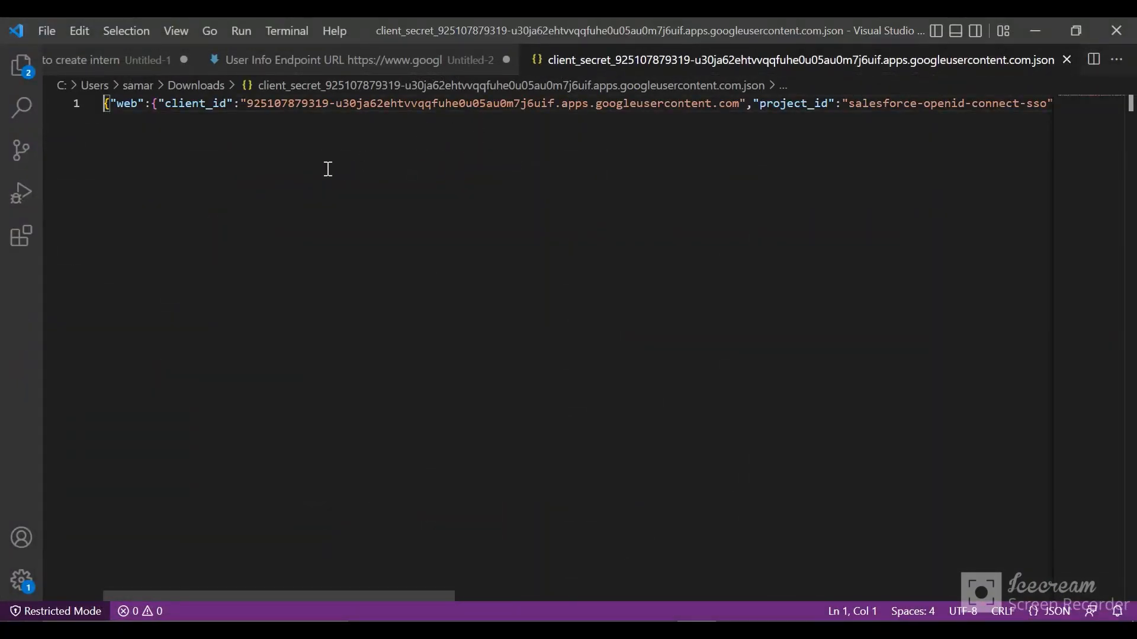
scroll(328, 169, "right", 5)
scroll(328, 169, "left", 5)
left_click_drag(247, 107, 677, 142)
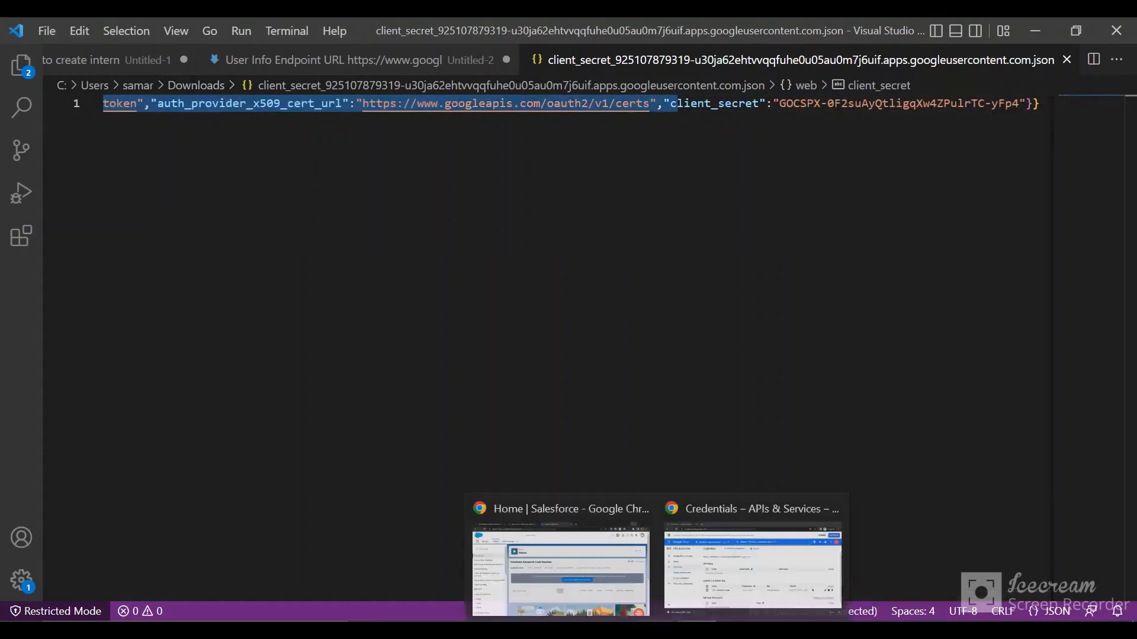
Step: Switch back to Google Cloud, open the "SSO salesforce google" client's details and select its client ID
left_click(712, 559)
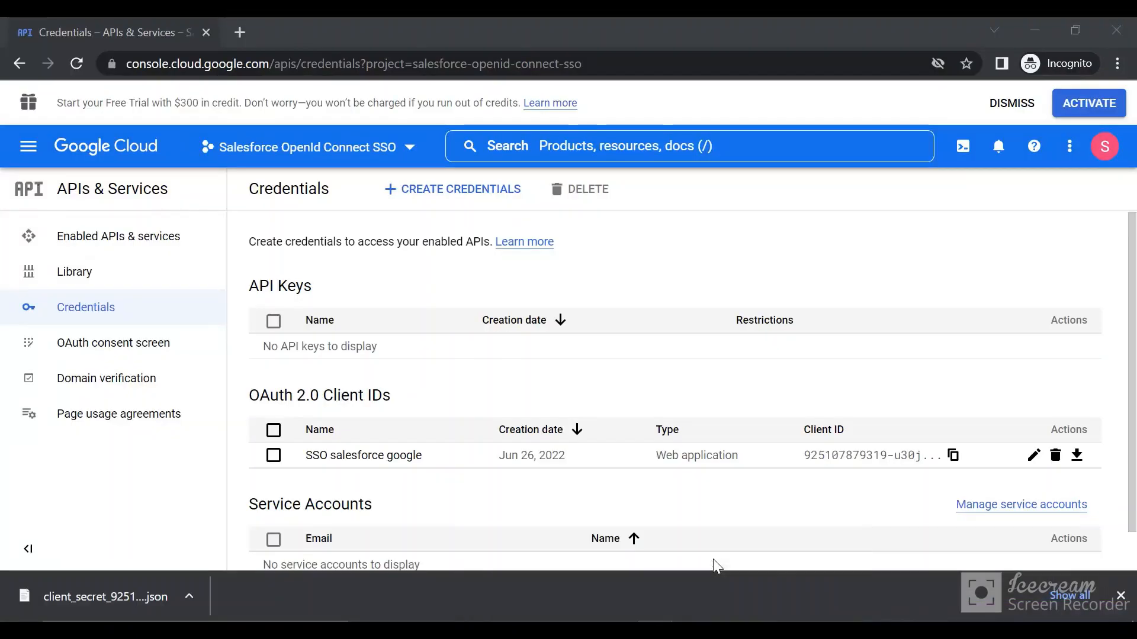
left_click(365, 457)
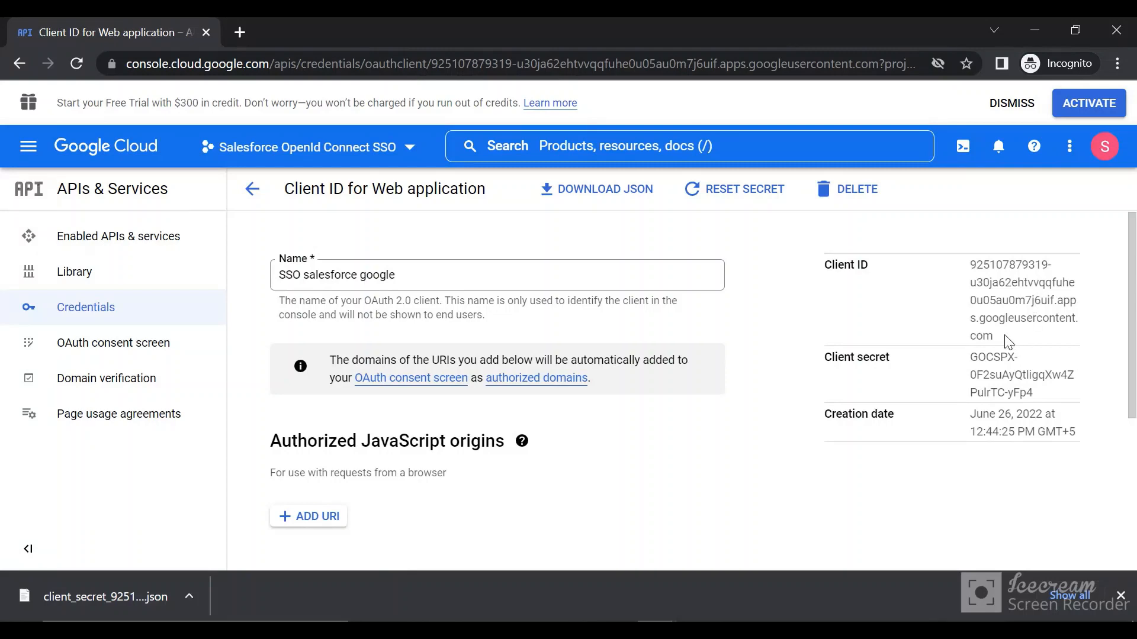
left_click_drag(1007, 342, 967, 261)
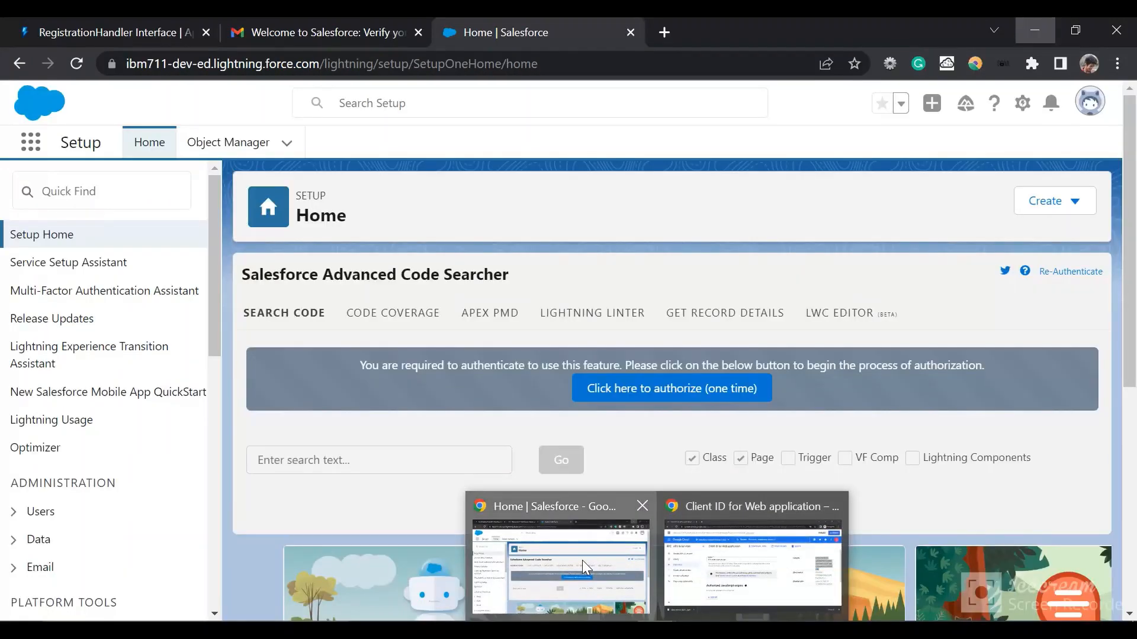
Step: Switch to Salesforce Setup, find the setup pages matching "auth" and open Auth. Providers
left_click(581, 561)
left_click(95, 193)
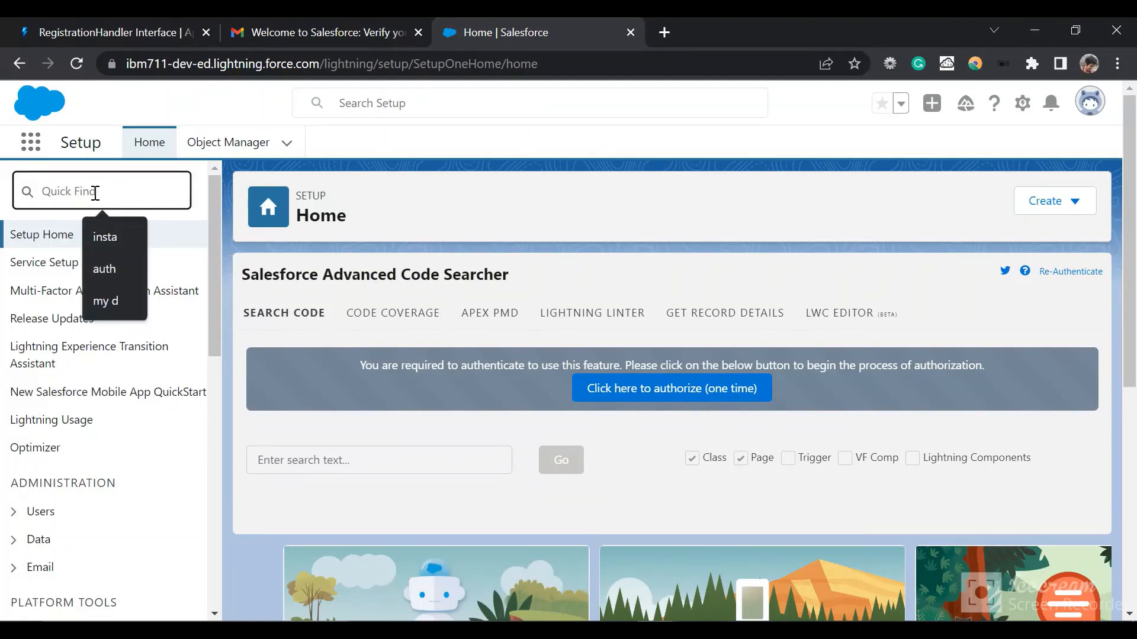
type("auth pr")
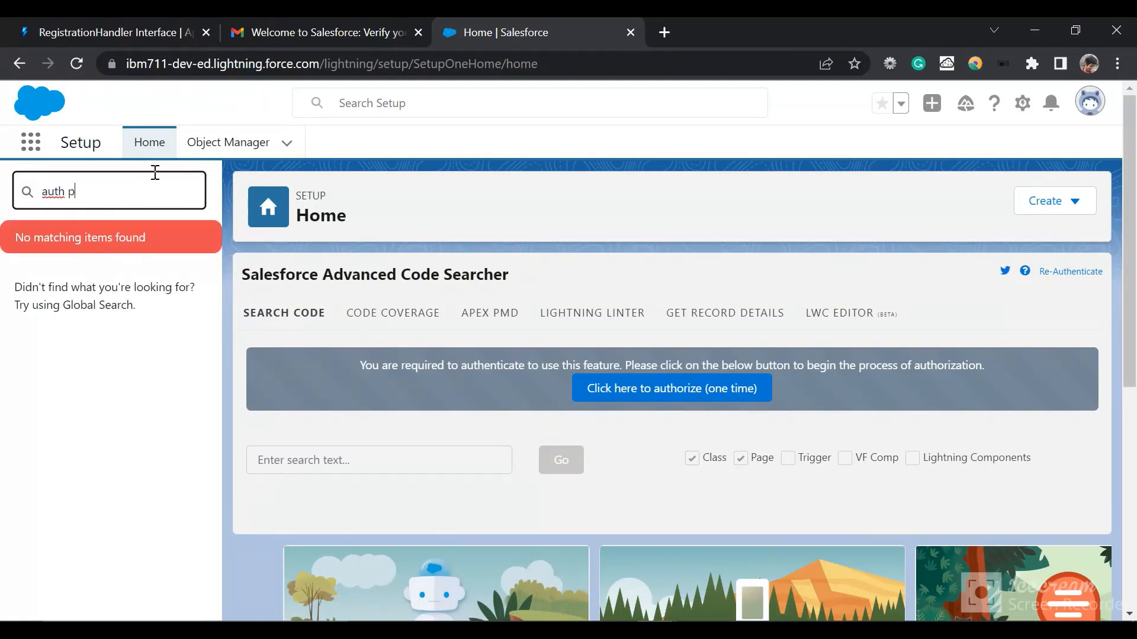
key("BackSpace")
key("BackSpace")
left_click(79, 372)
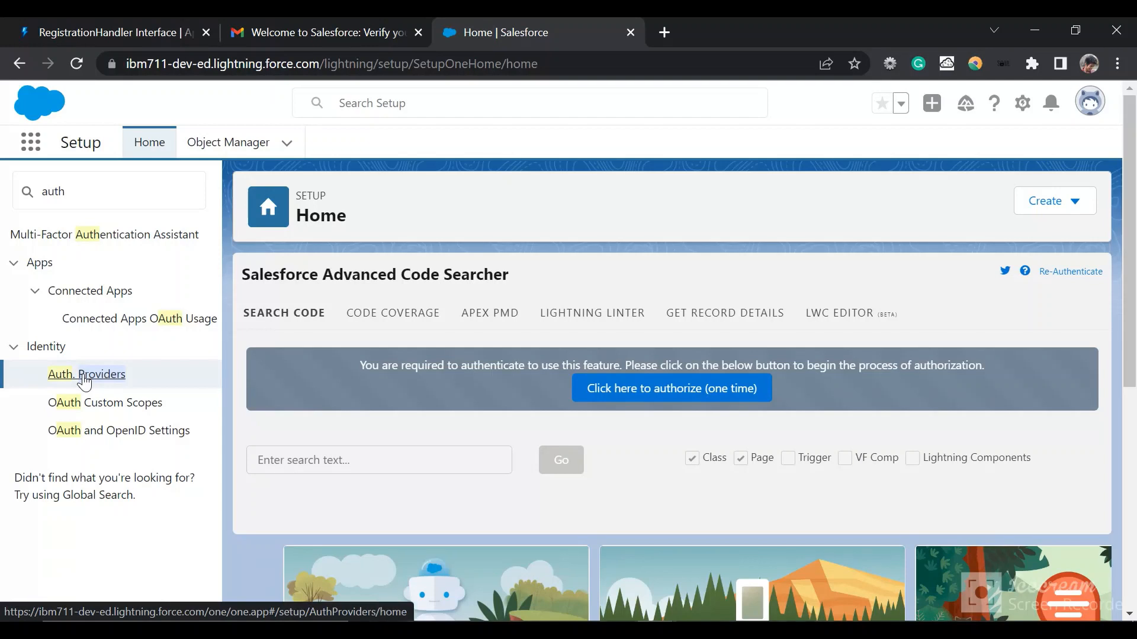
left_click(84, 376)
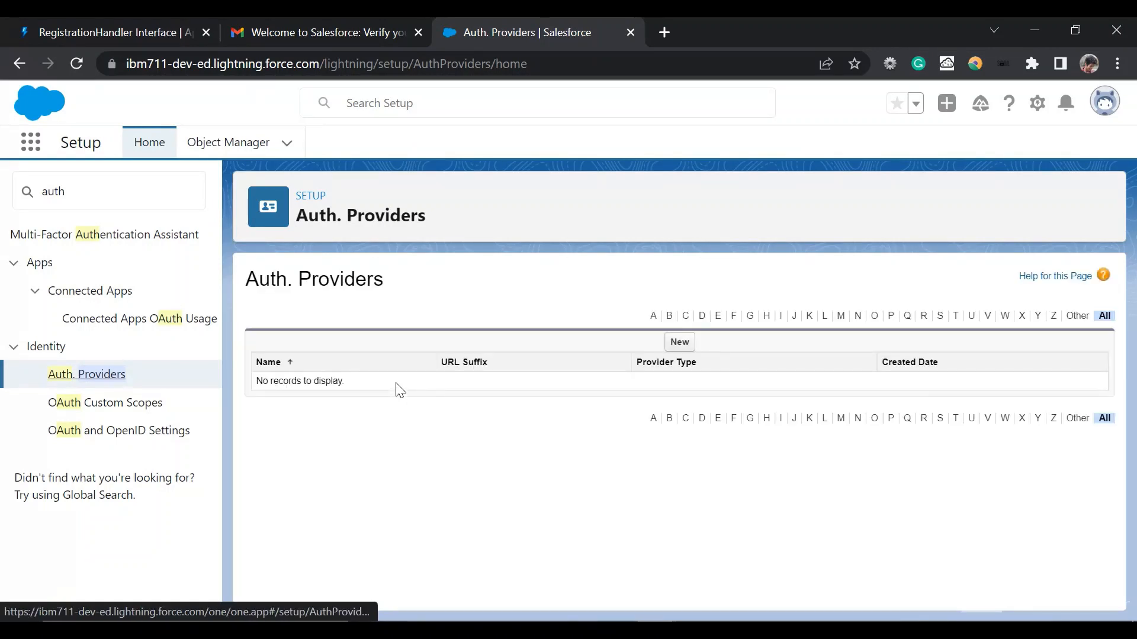
Step: Start a new Auth. Provider with the provider type Open ID Connect and name it "Google SSO"
left_click(676, 341)
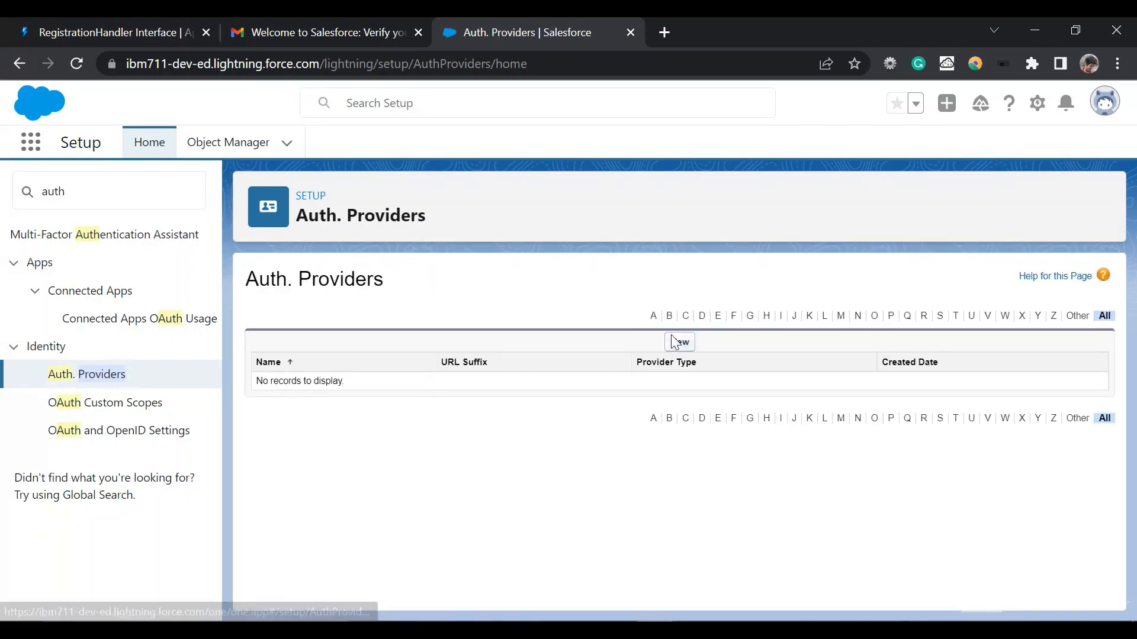
left_click(596, 355)
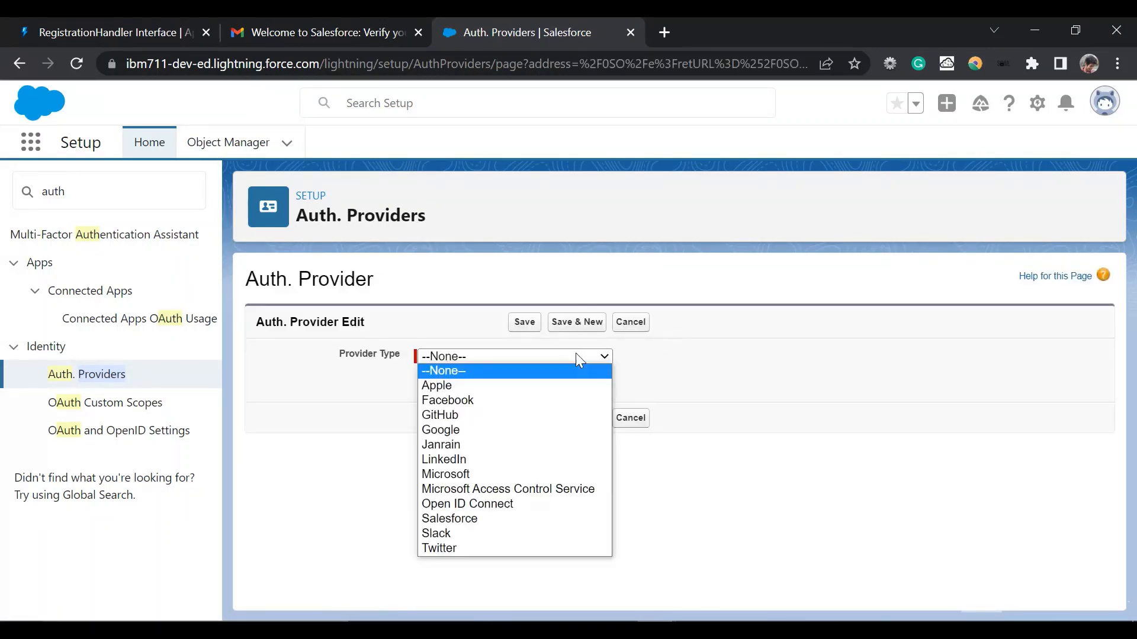
left_click(537, 505)
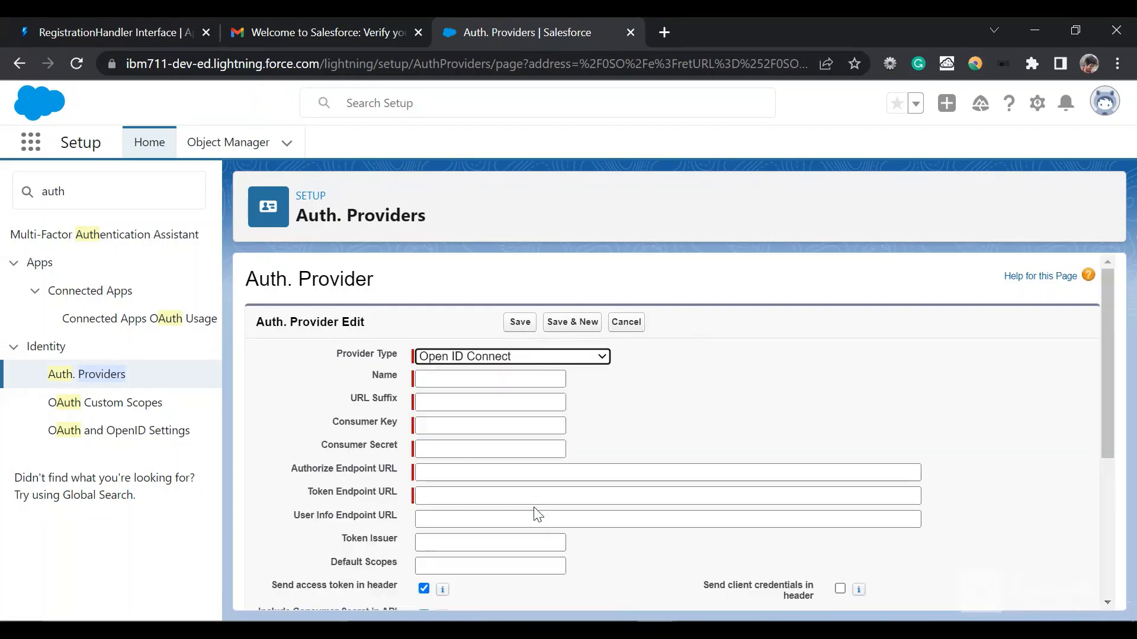
left_click(465, 374)
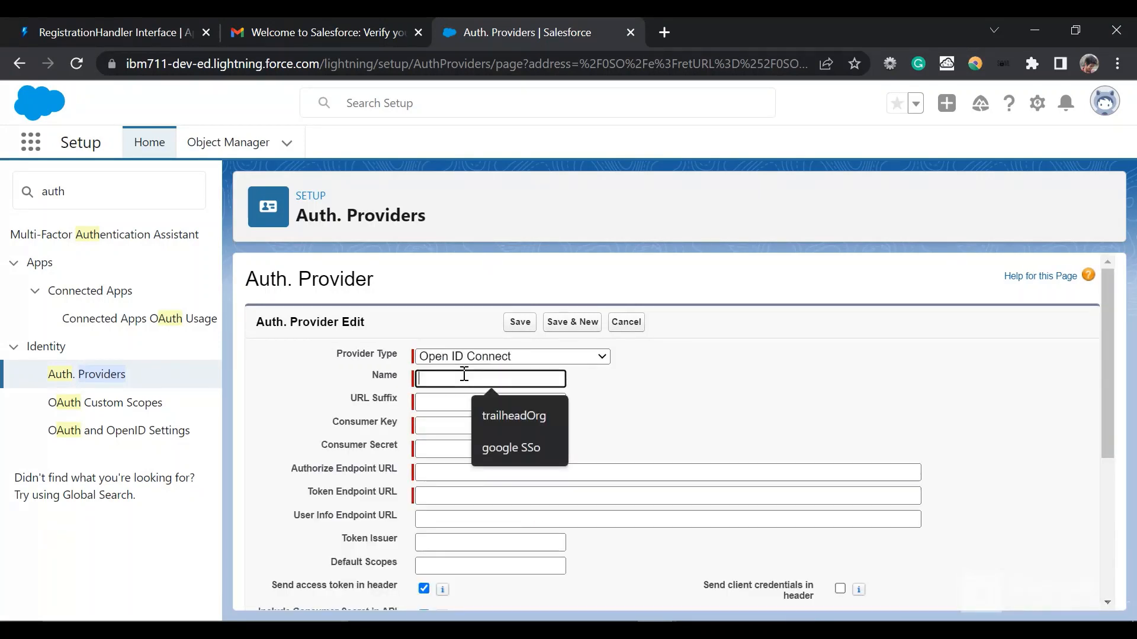
type("Google SSO")
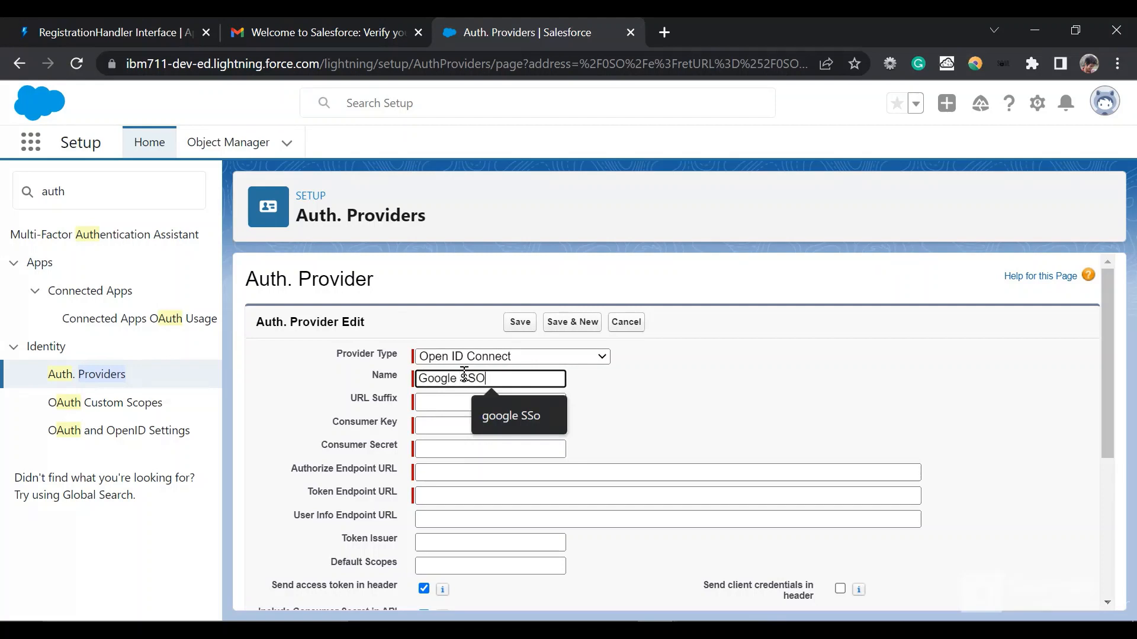
key("Tab")
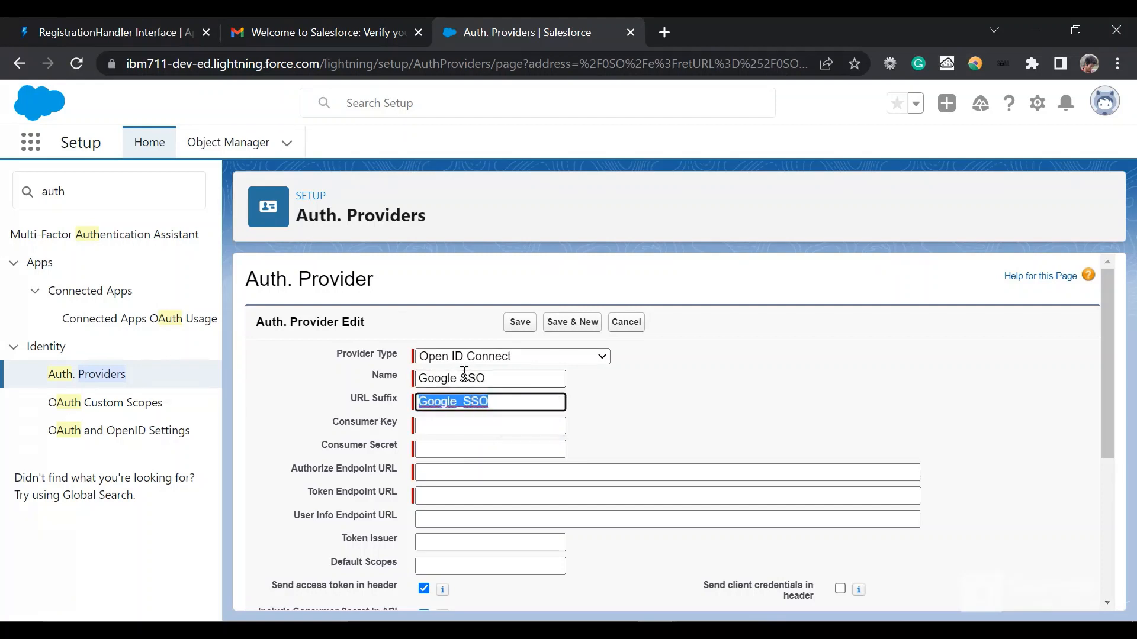
Step: Paste the copied Google client ID as the Auth. Provider's Consumer Key
left_click(464, 428)
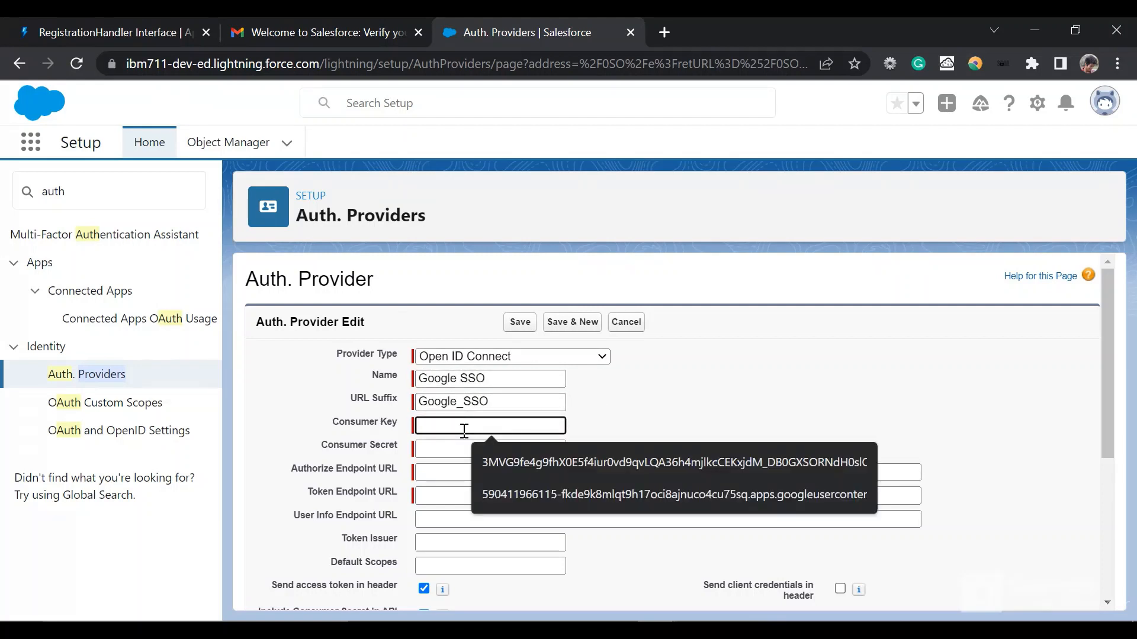
key("ctrl+v")
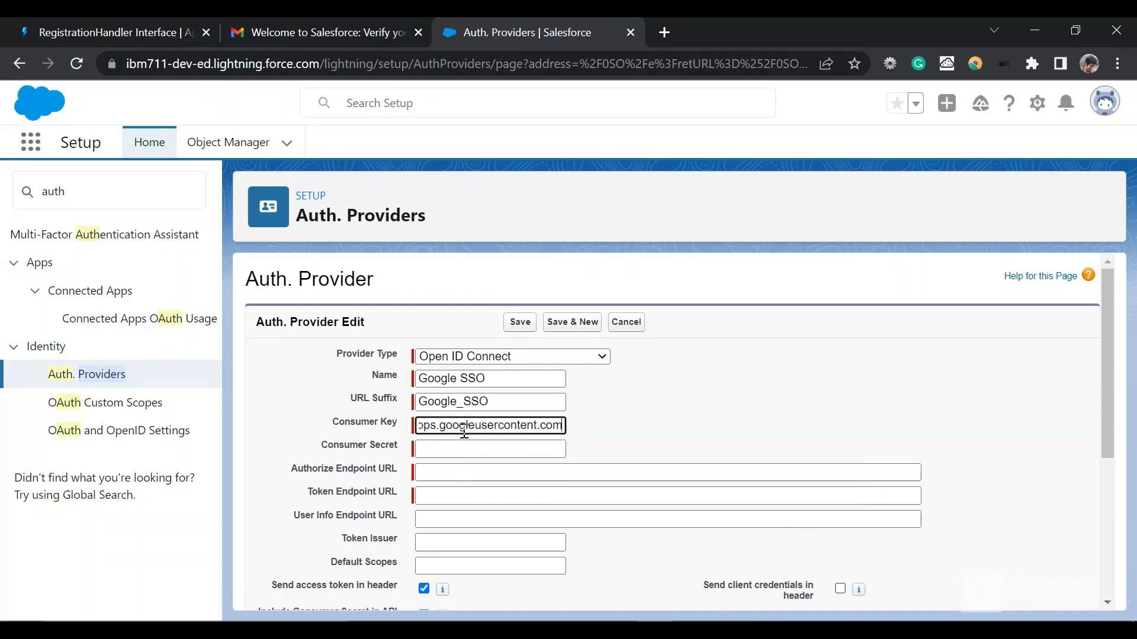
left_click(682, 371)
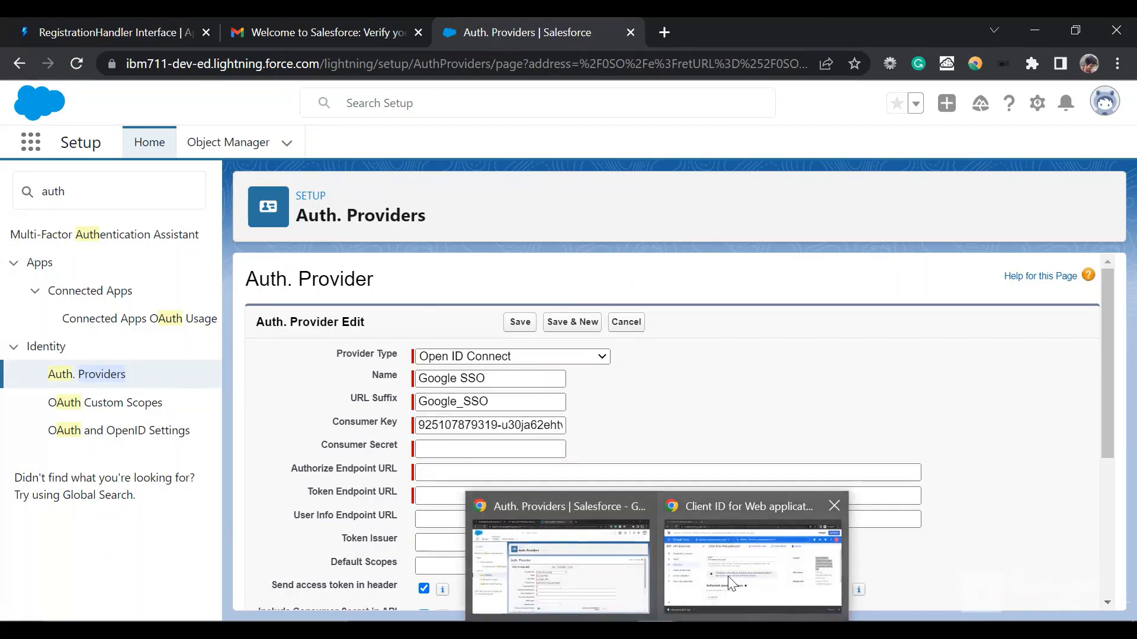
Step: Copy the client secret from the Google Cloud client details and paste it into Salesforce as the provider's Consumer Secret
left_click(727, 576)
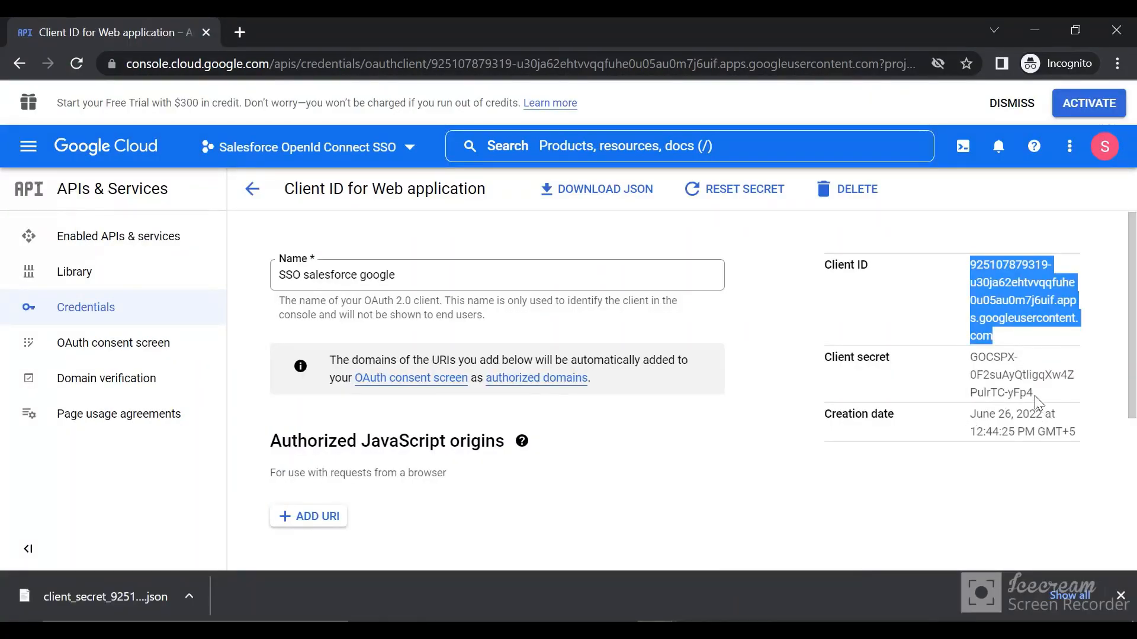
left_click_drag(1035, 396, 970, 369)
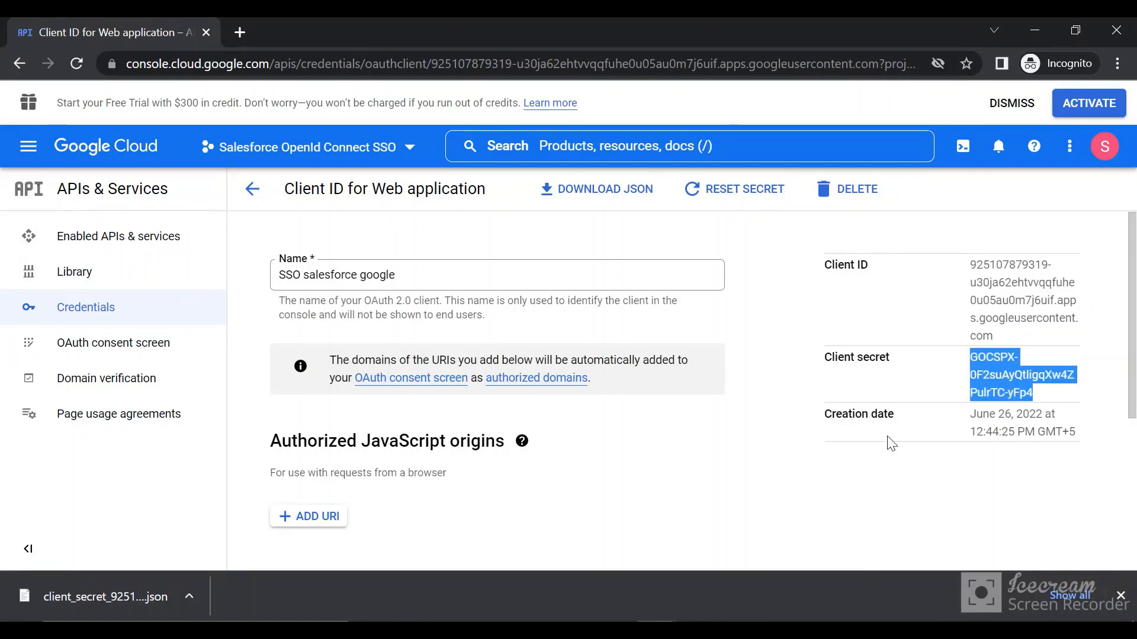
left_click(592, 597)
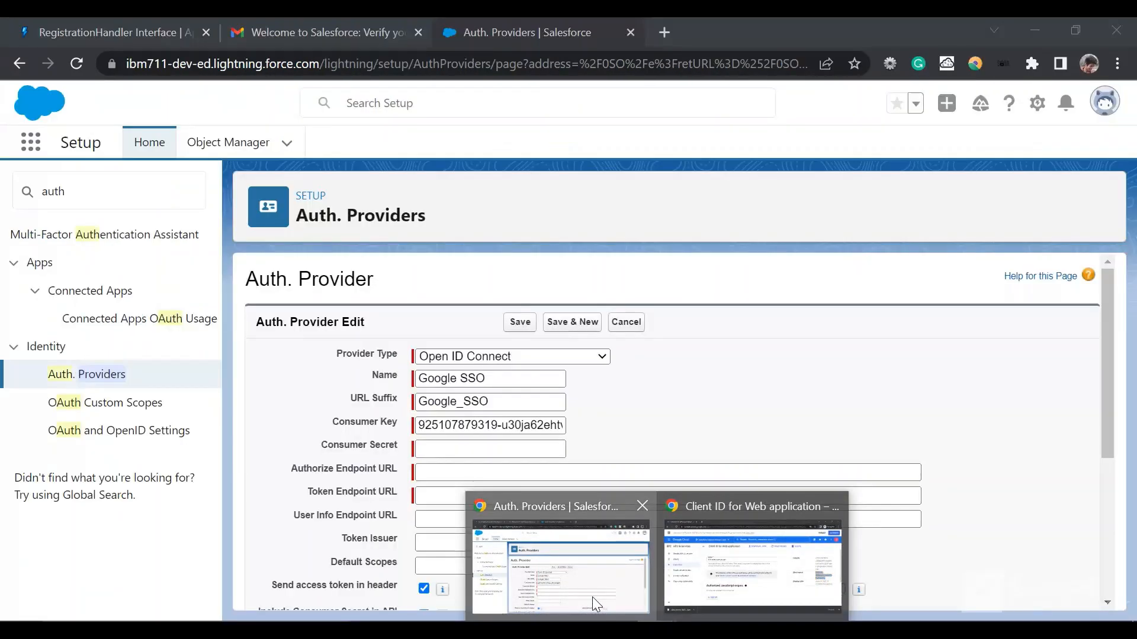
left_click(459, 453)
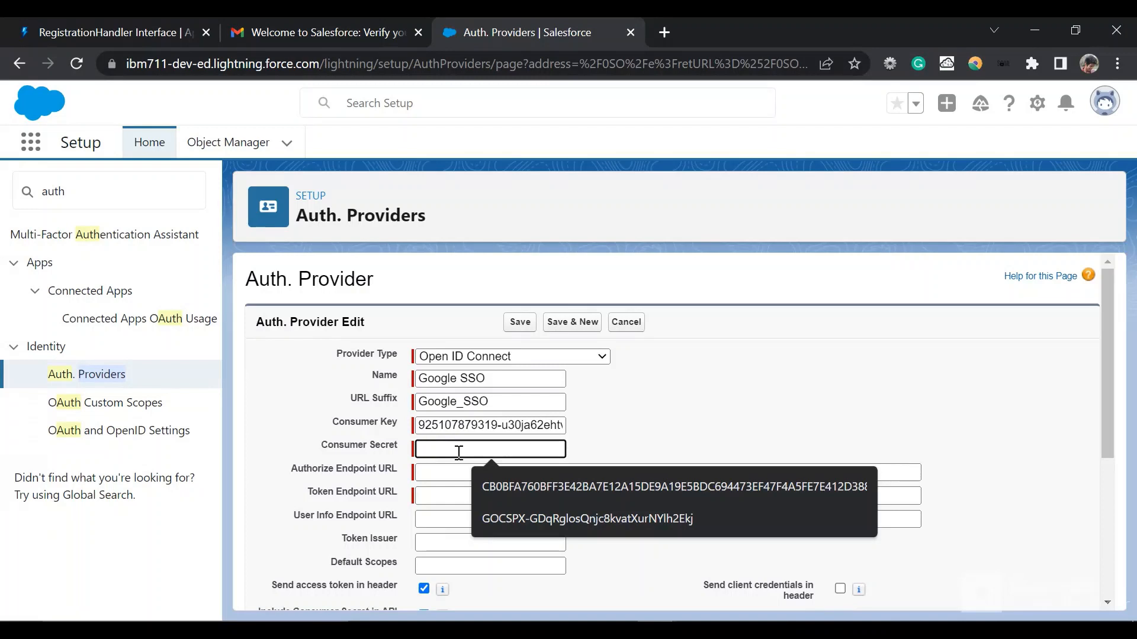
key("ctrl+v")
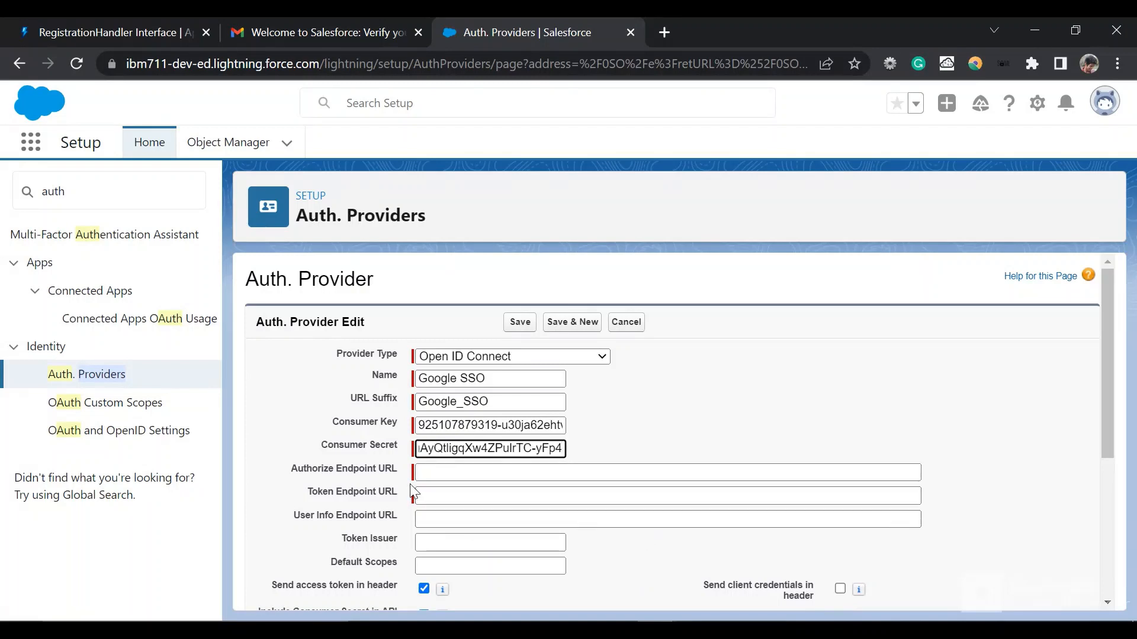
double_click(373, 469)
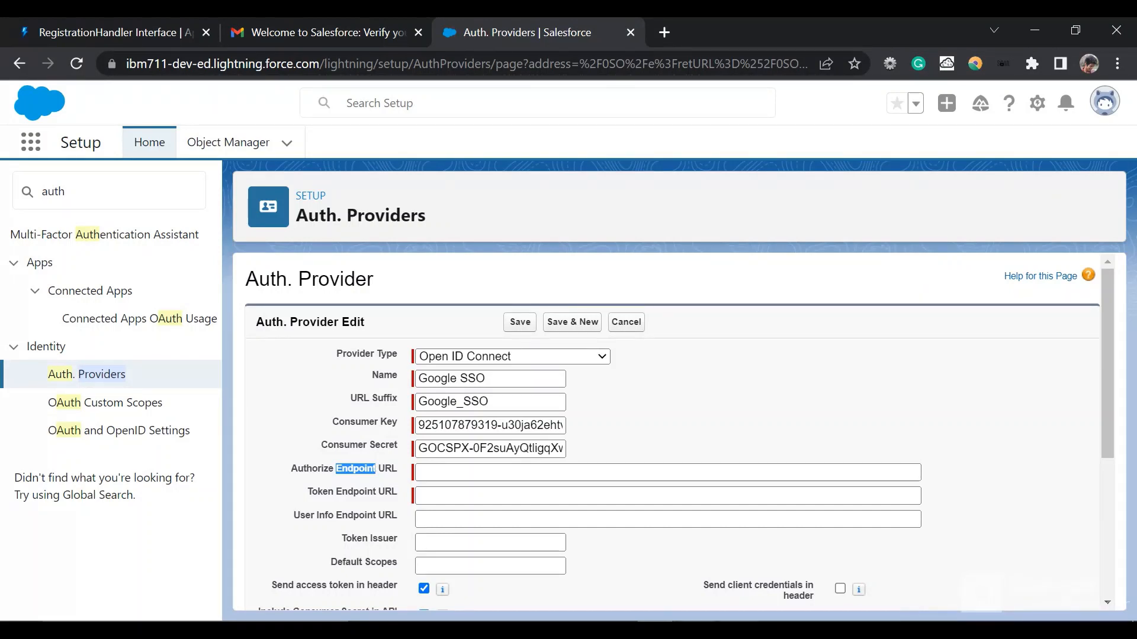
left_click(696, 630)
left_click(501, 280)
scroll(502, 280, "left", 2)
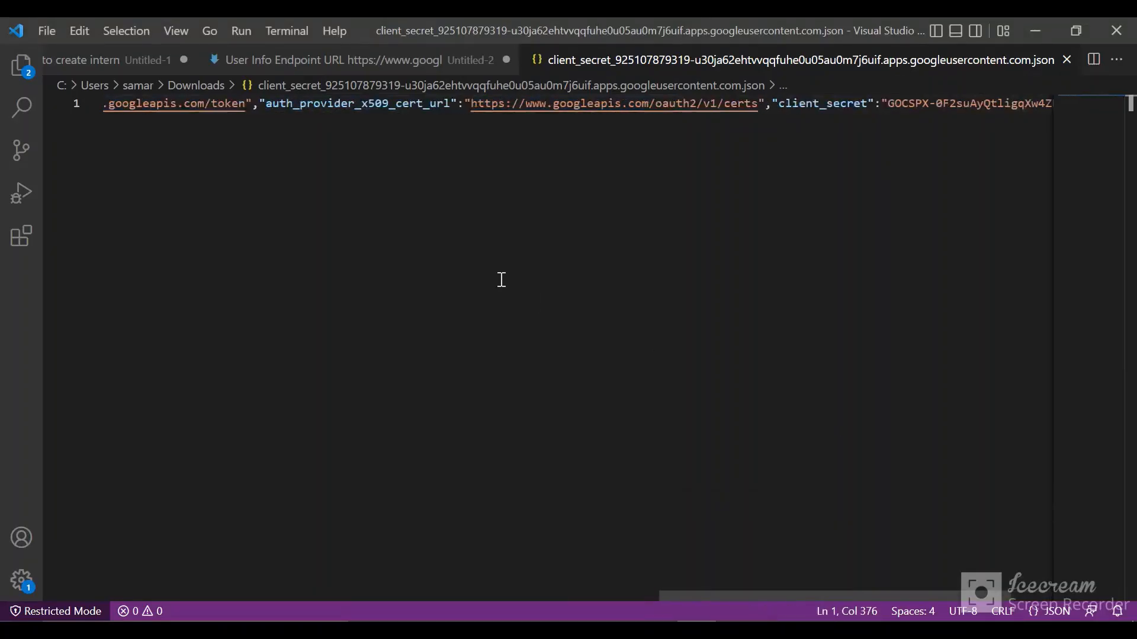
scroll(501, 279, "left", 10)
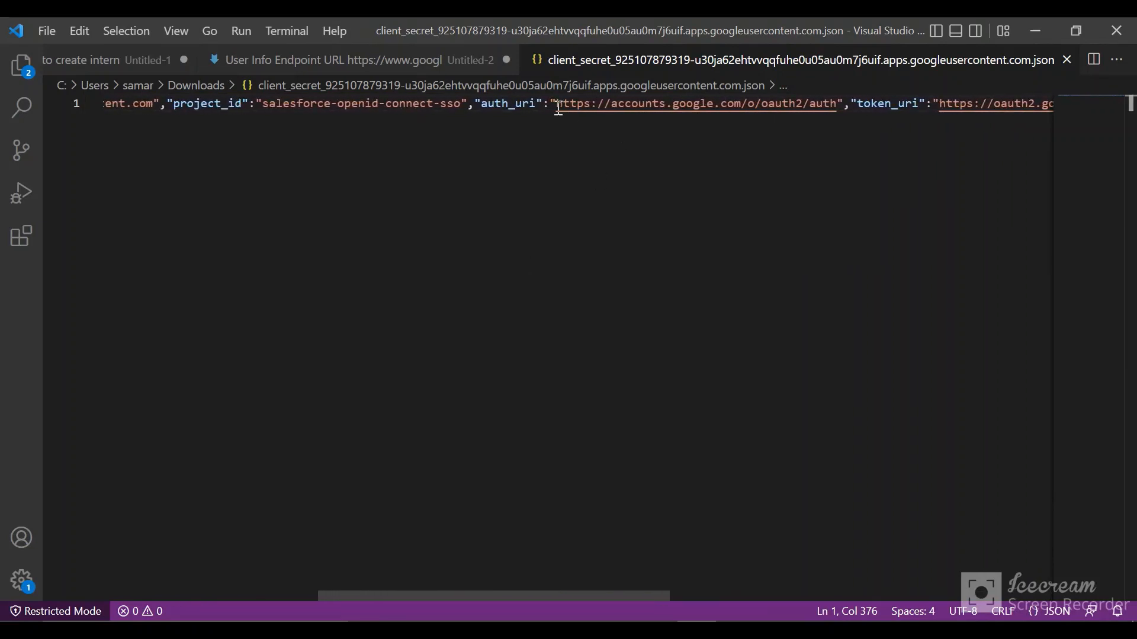
left_click_drag(559, 108, 830, 119)
key("ctrl+c")
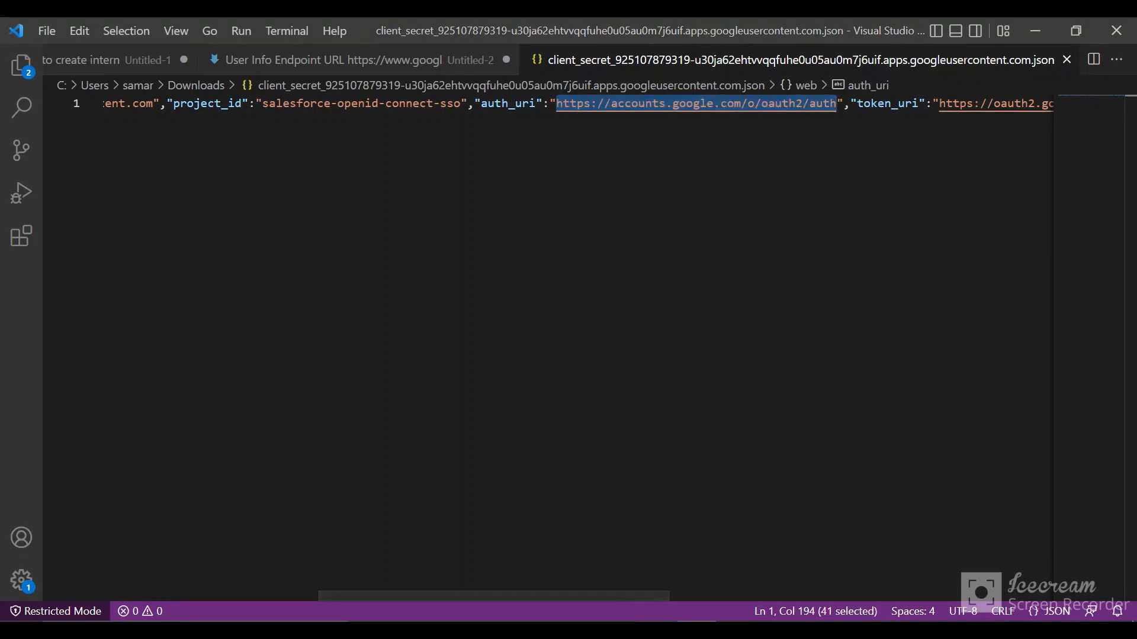
mouse_move(657, 629)
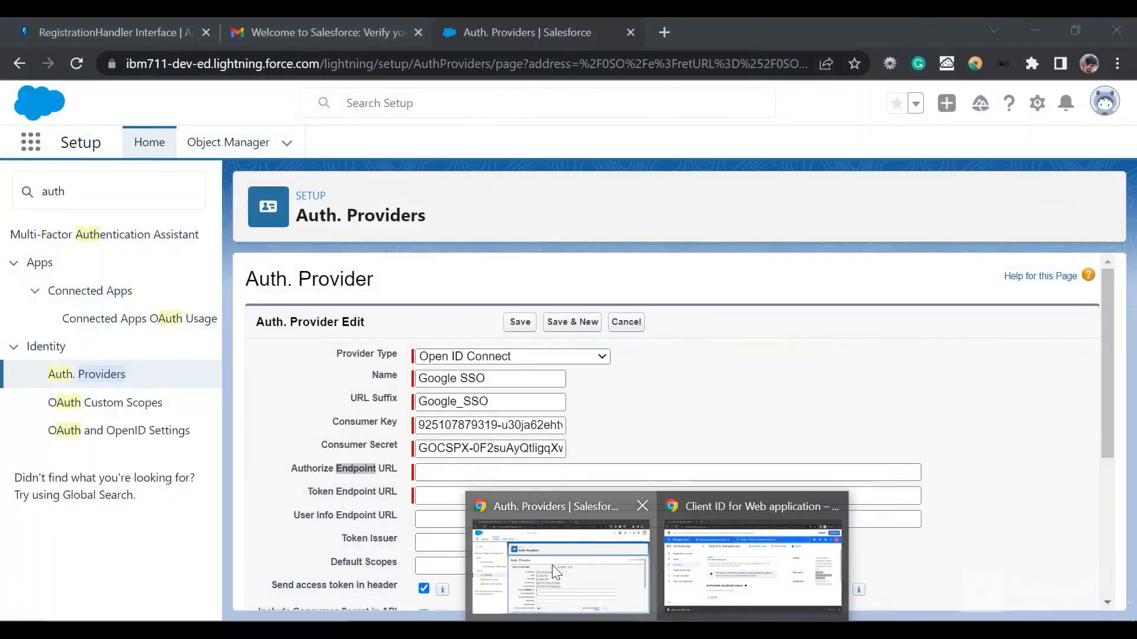
left_click(552, 565)
left_click(457, 474)
key("ctrl+v")
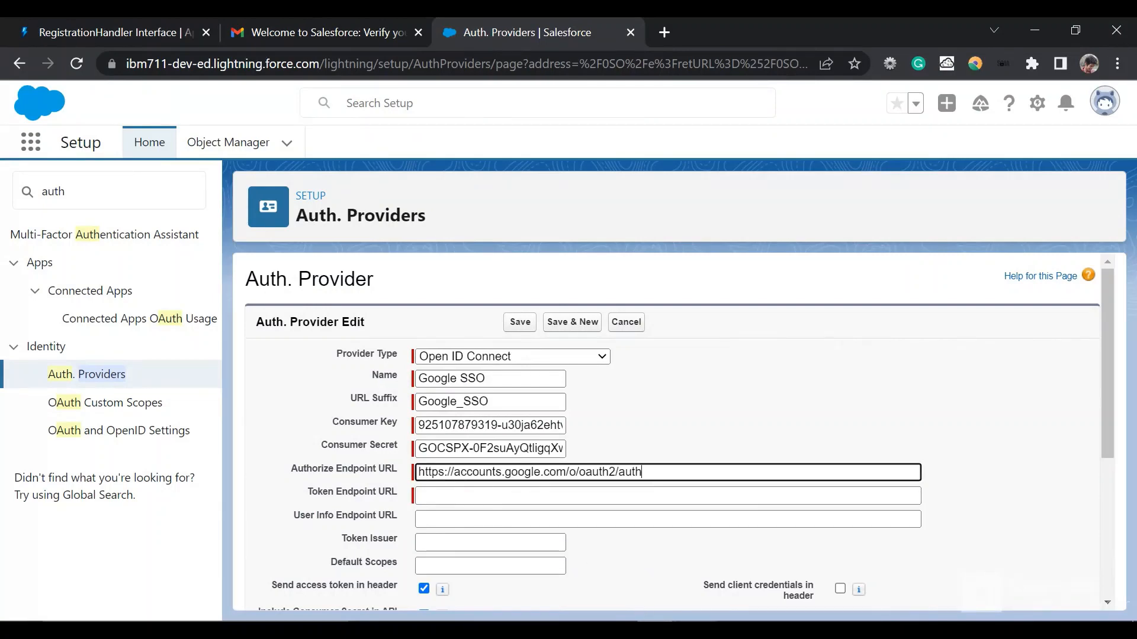
key("alt+Tab")
scroll(703, 355, "right", 5)
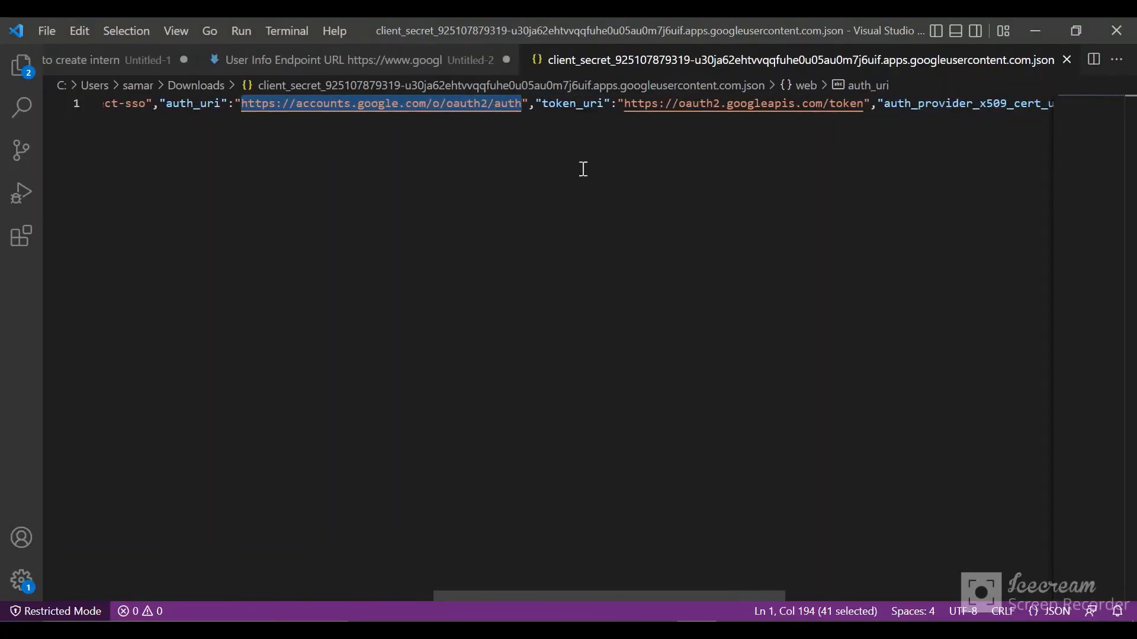
left_click_drag(625, 112, 764, 110)
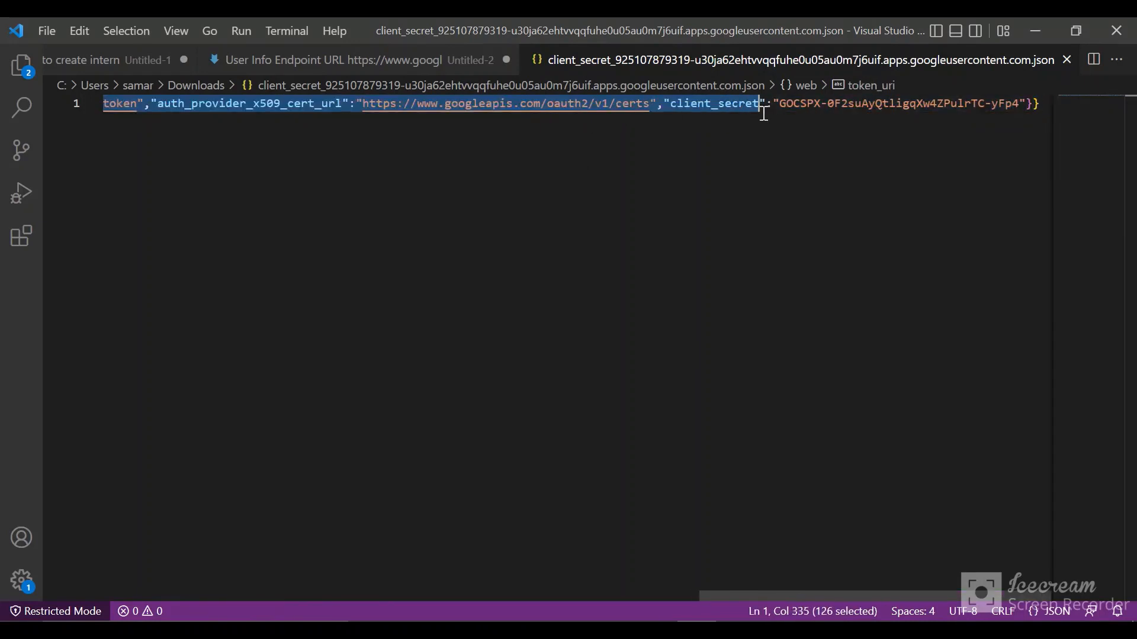
scroll(269, 198, "left", 2)
left_click_drag(399, 160, 400, 159)
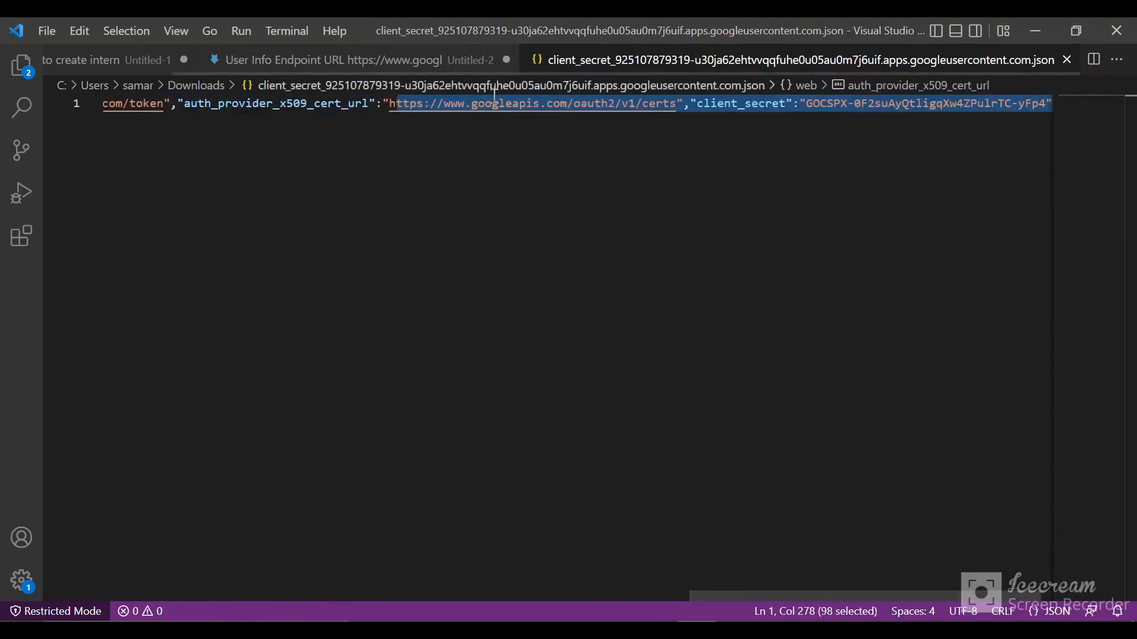
scroll(652, 144, "left", 5)
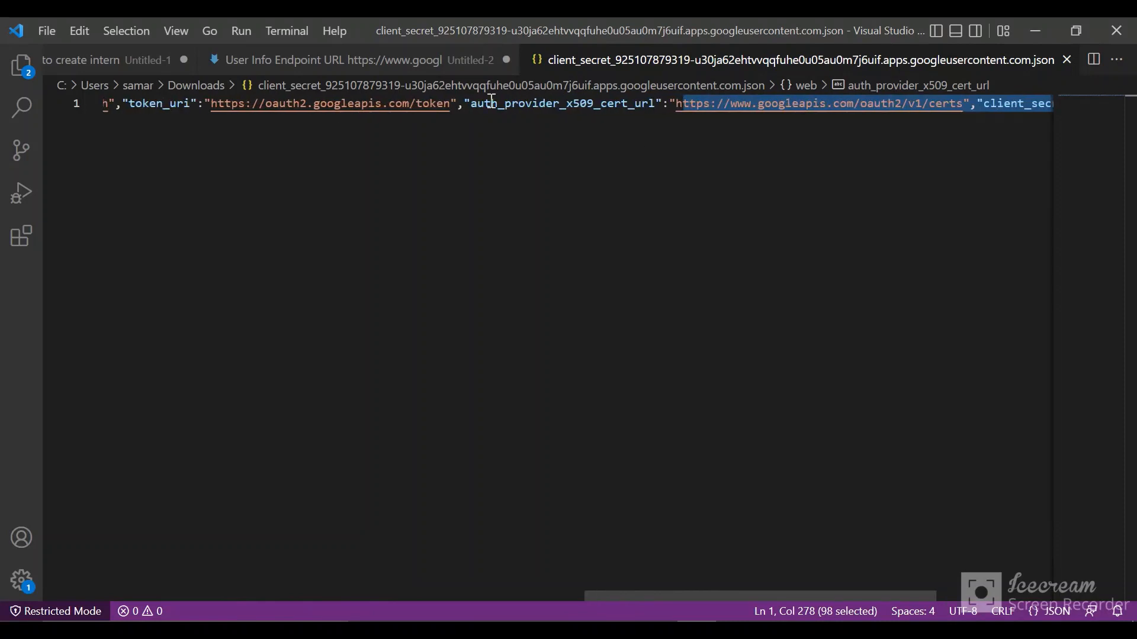
left_click_drag(449, 104, 211, 103)
key("ctrl+c")
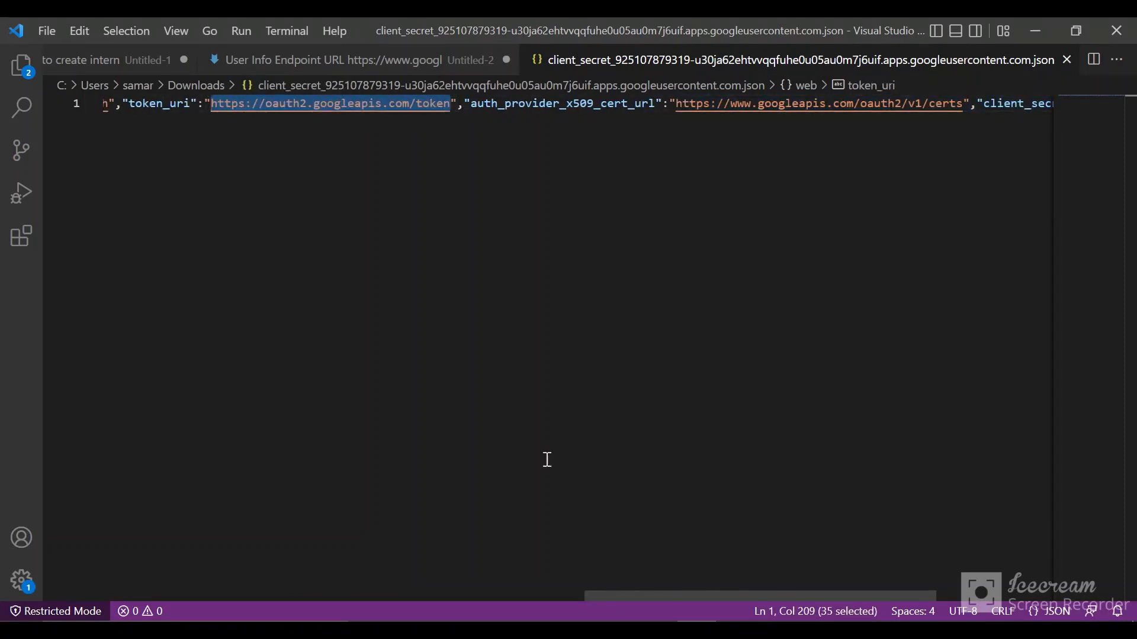
mouse_move(656, 631)
left_click(602, 574)
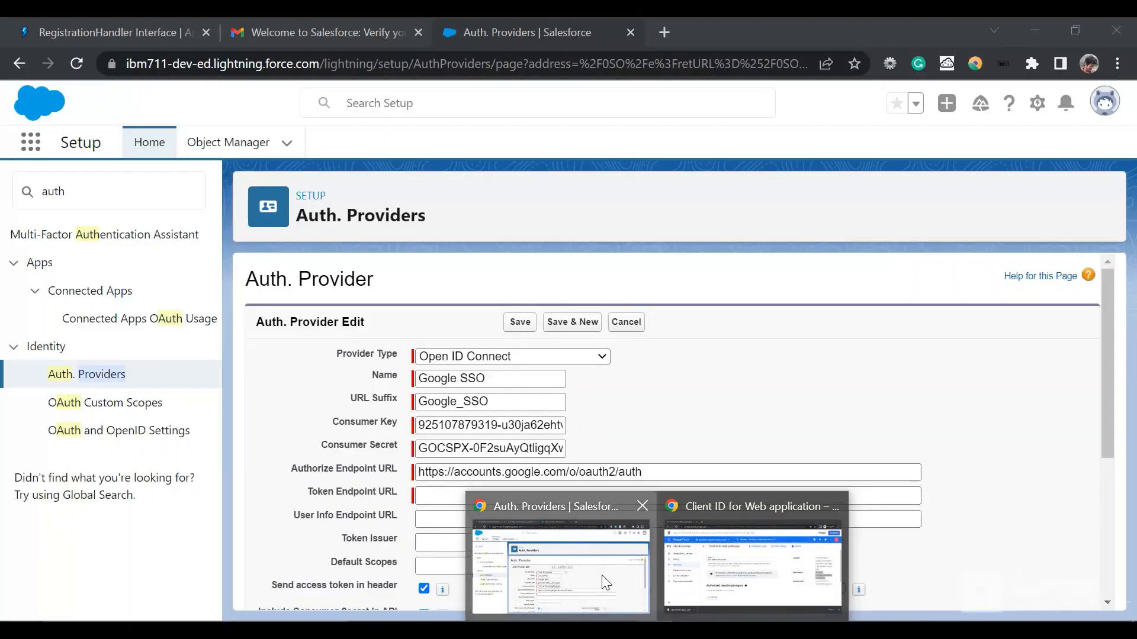
left_click(459, 495)
key("ctrl+v")
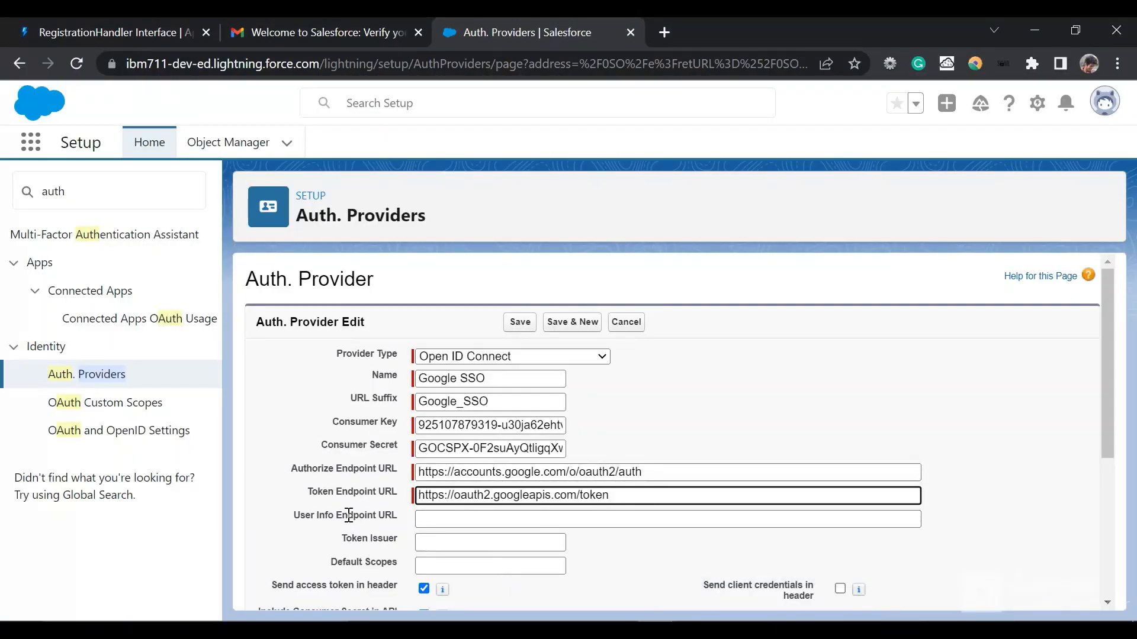
scroll(349, 515, "down", 2)
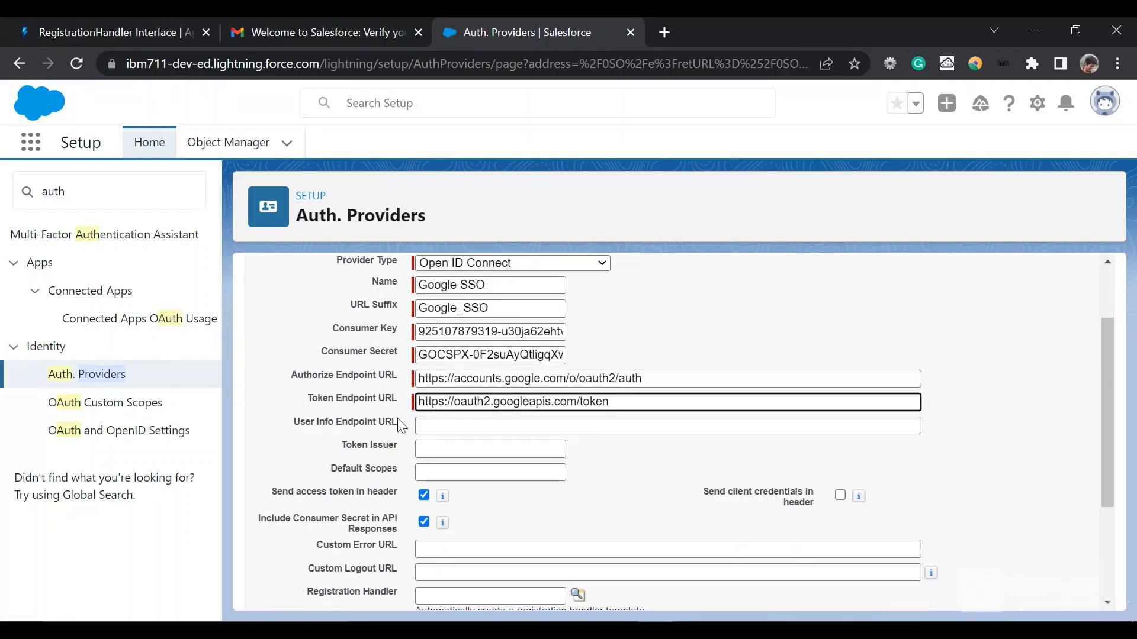
left_click_drag(397, 426, 301, 421)
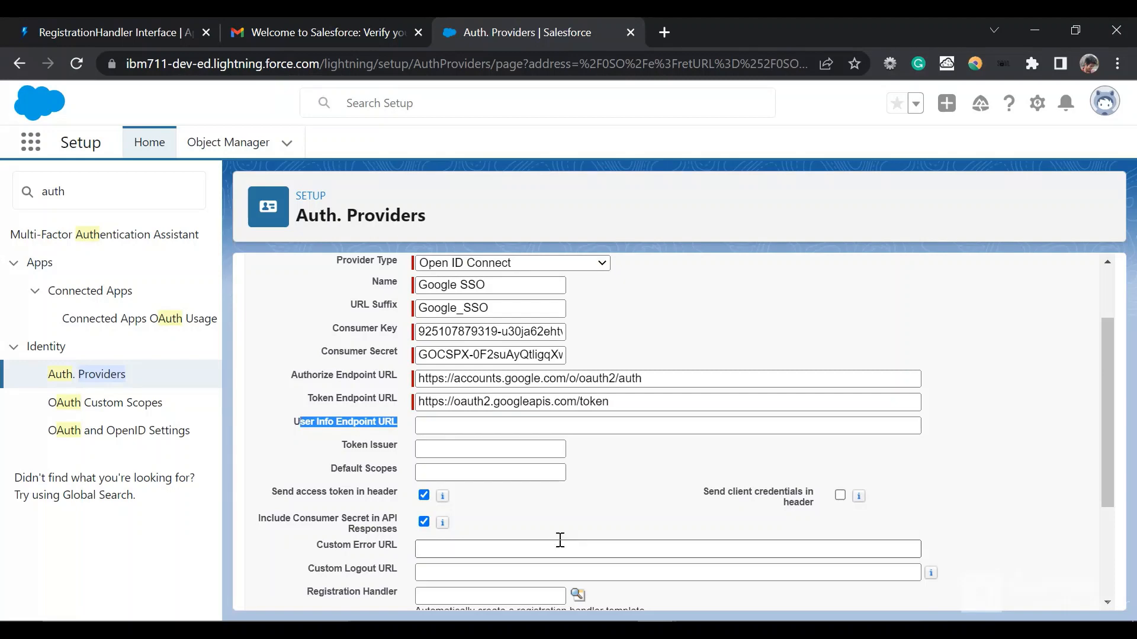
left_click(697, 629)
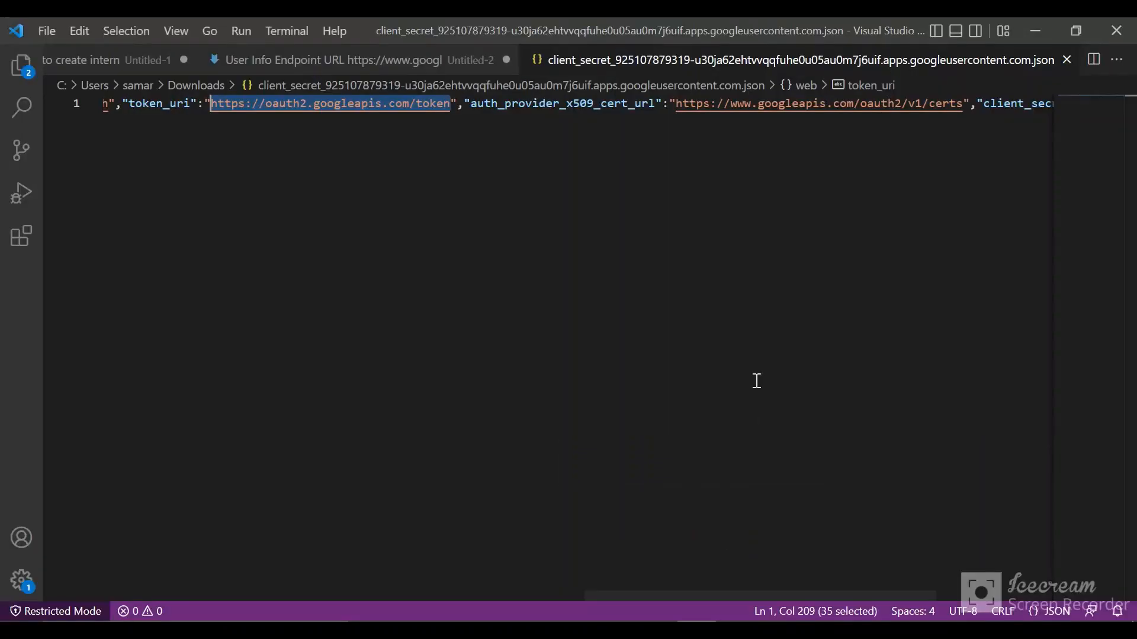
left_click(413, 61)
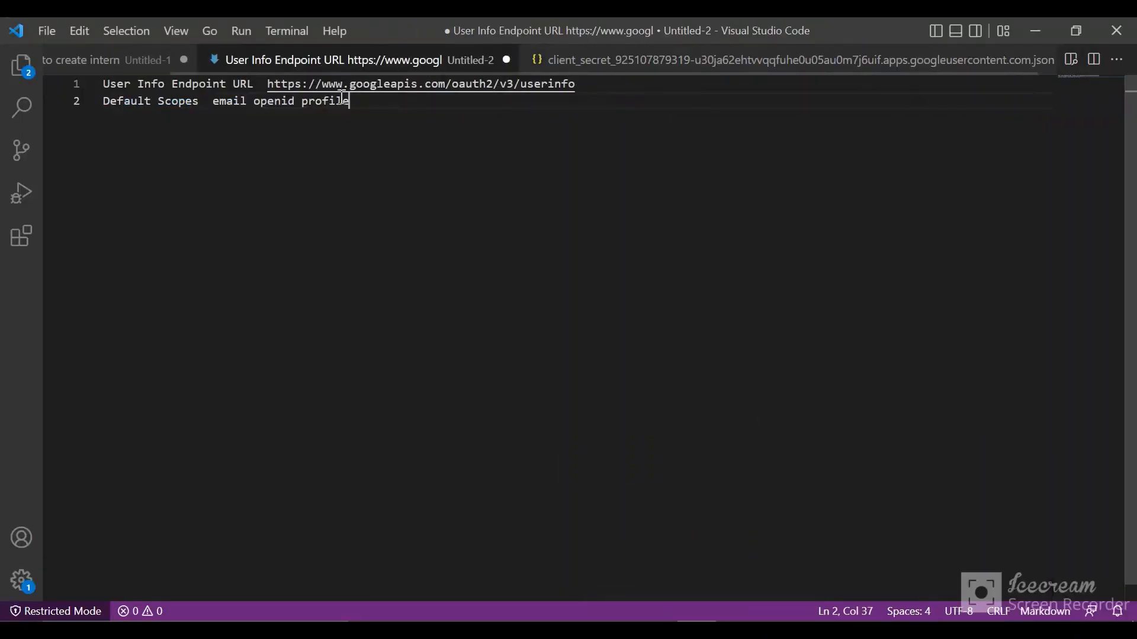
left_click_drag(265, 83, 582, 85)
key("ctrl+c")
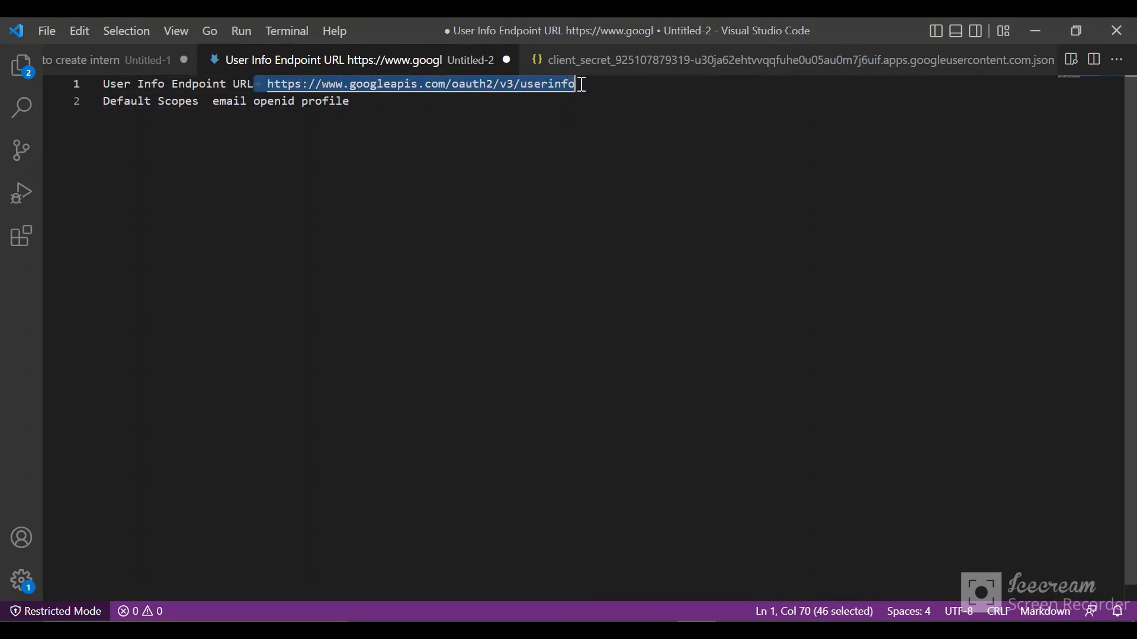
mouse_move(656, 630)
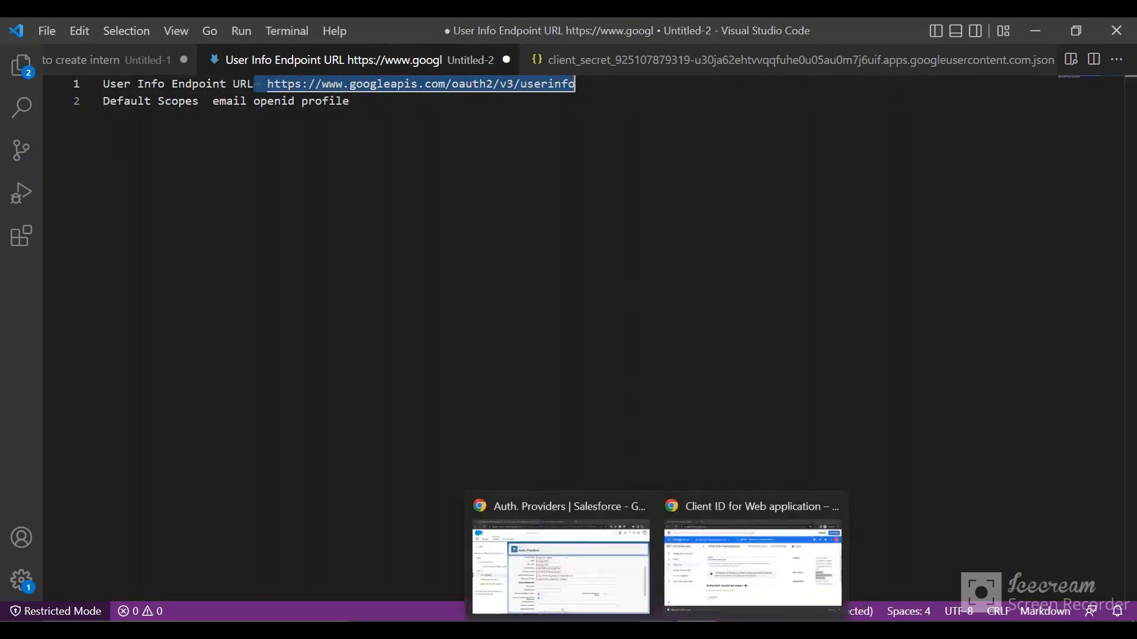
left_click(601, 559)
left_click(433, 425)
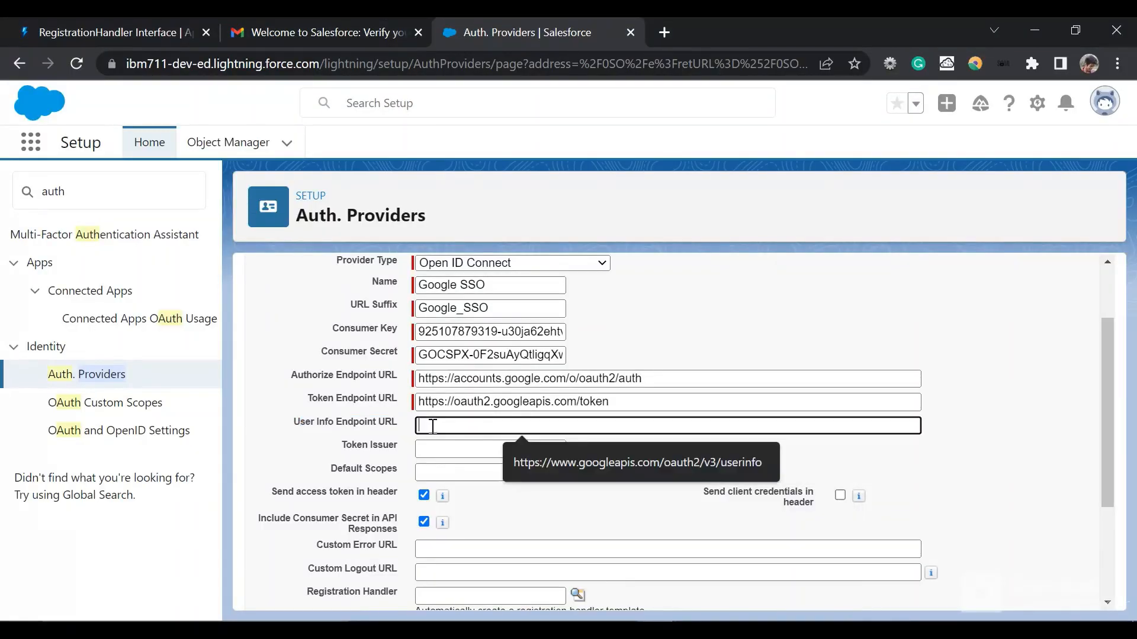
key("ctrl+v")
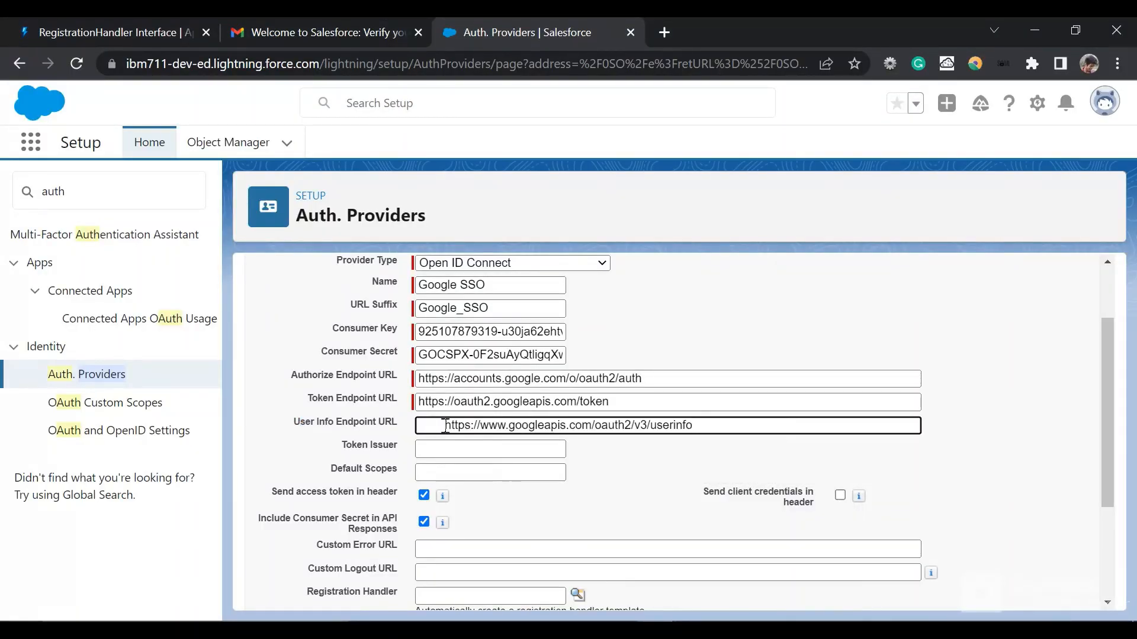
left_click(445, 425)
key("BackSpace")
scroll(445, 425, "down", 1)
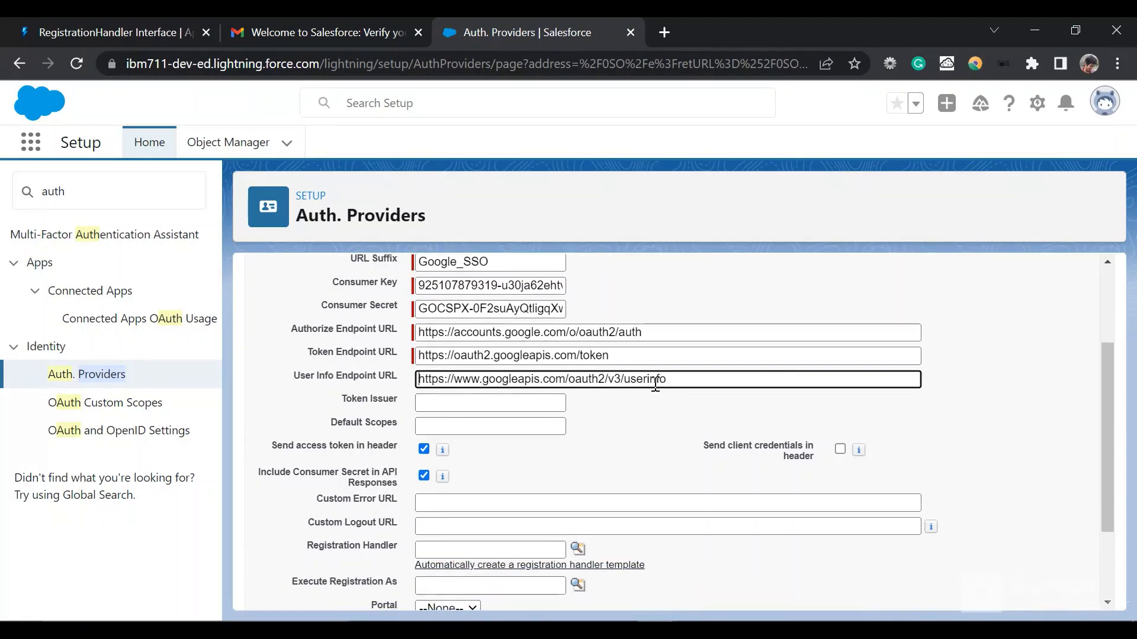
Step: Have the registration handler template created automatically and look up the admin user for Execute Registration As
scroll(620, 422, "down", 2)
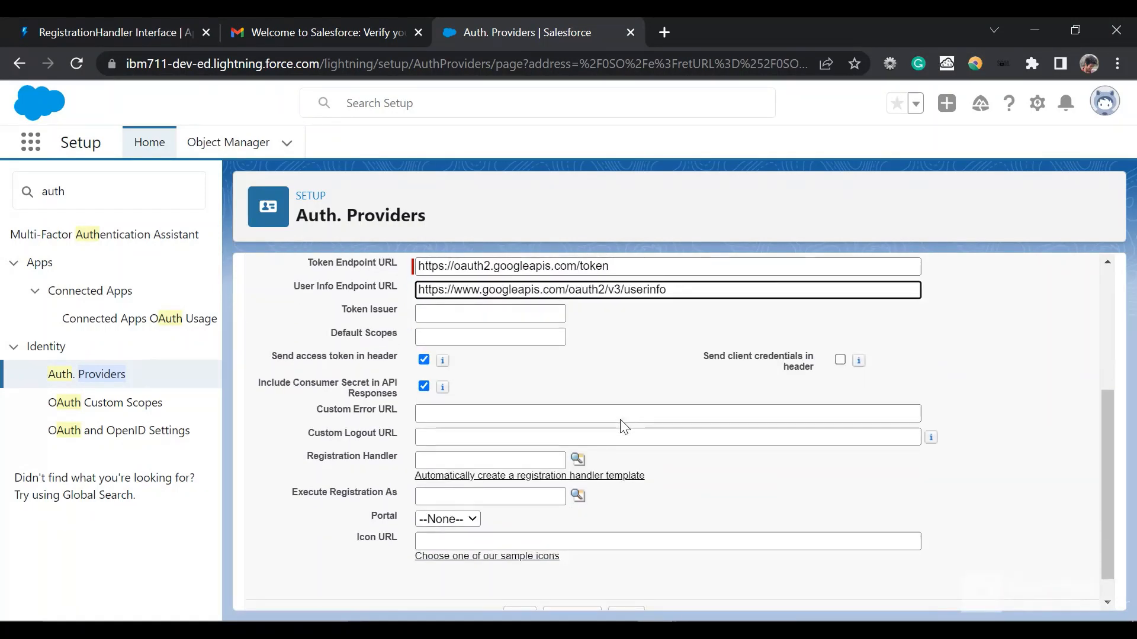
scroll(622, 424, "up", 5)
scroll(622, 425, "down", 6)
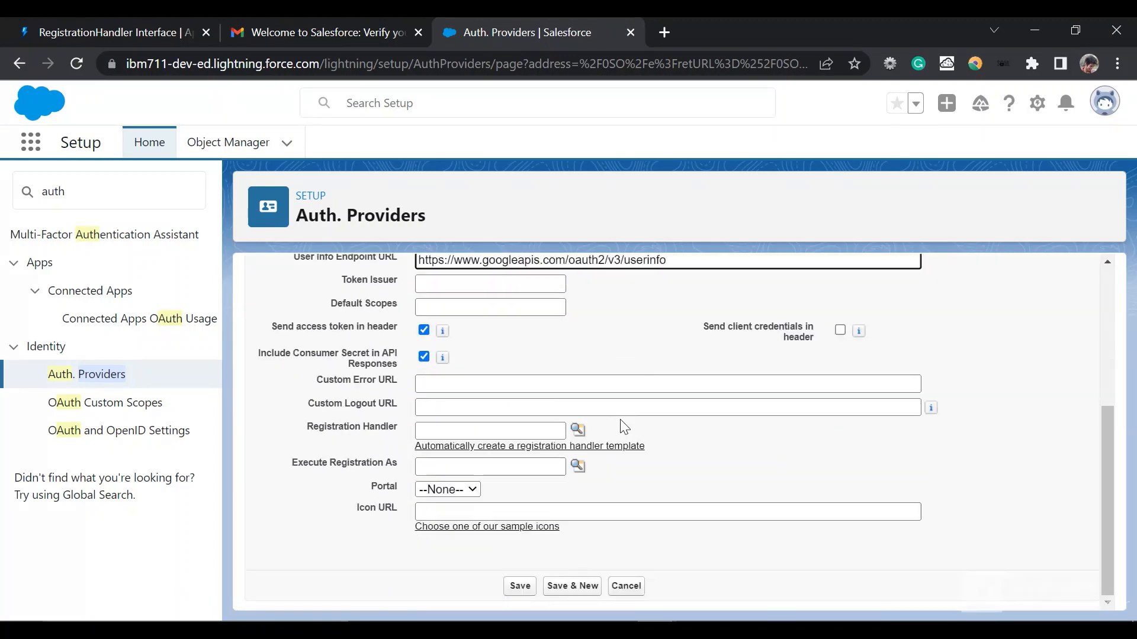
left_click(476, 450)
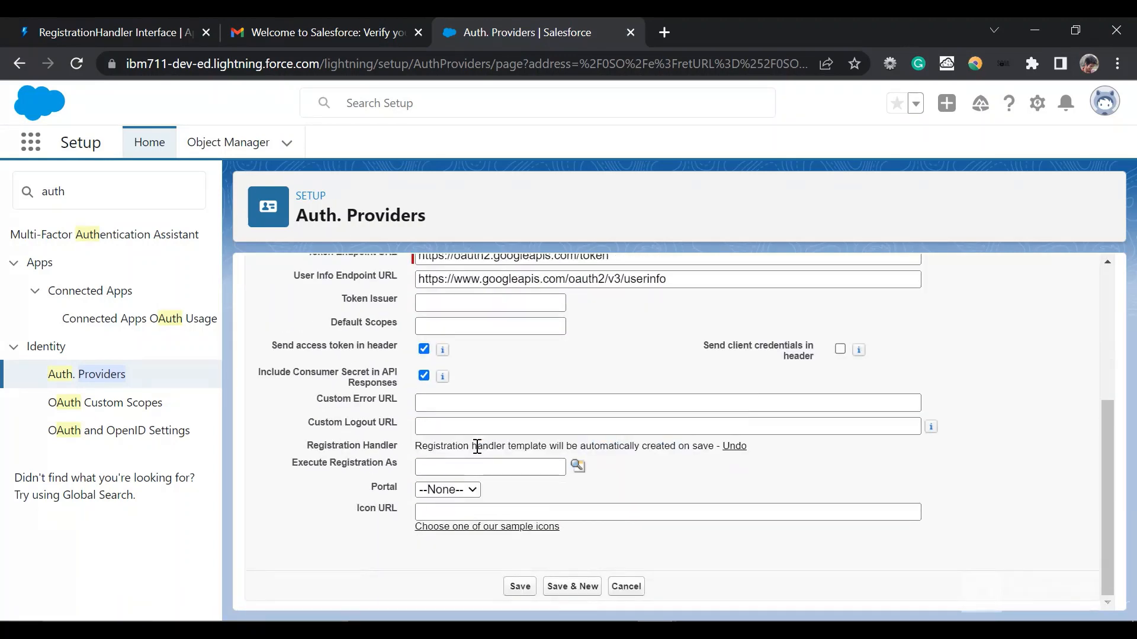
left_click(577, 467)
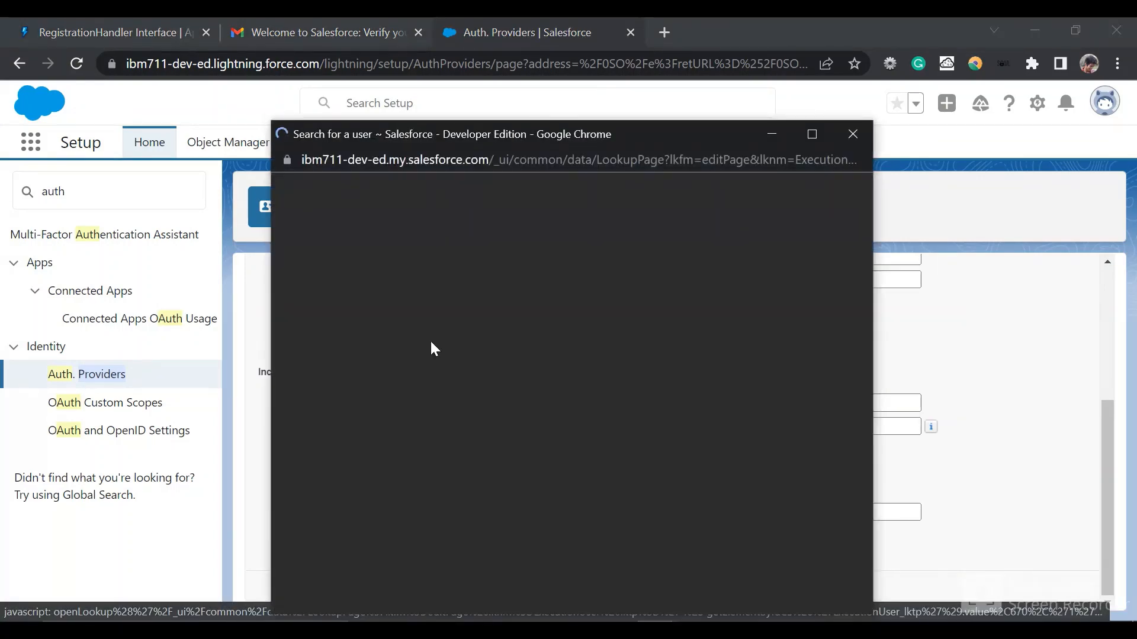
left_click(341, 347)
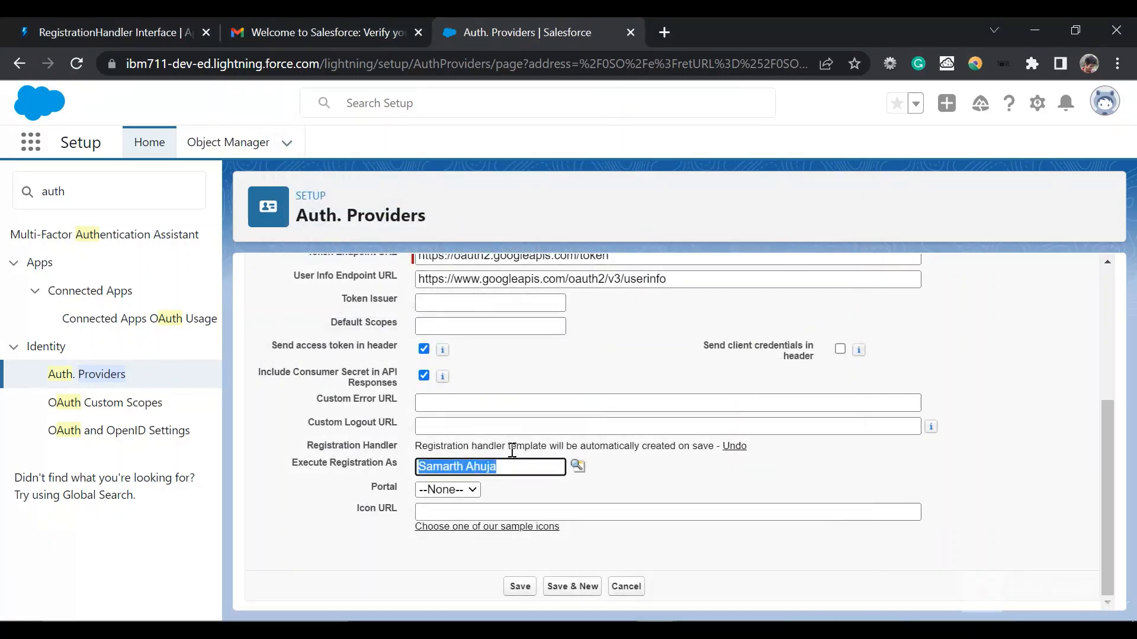
left_click_drag(417, 441, 714, 447)
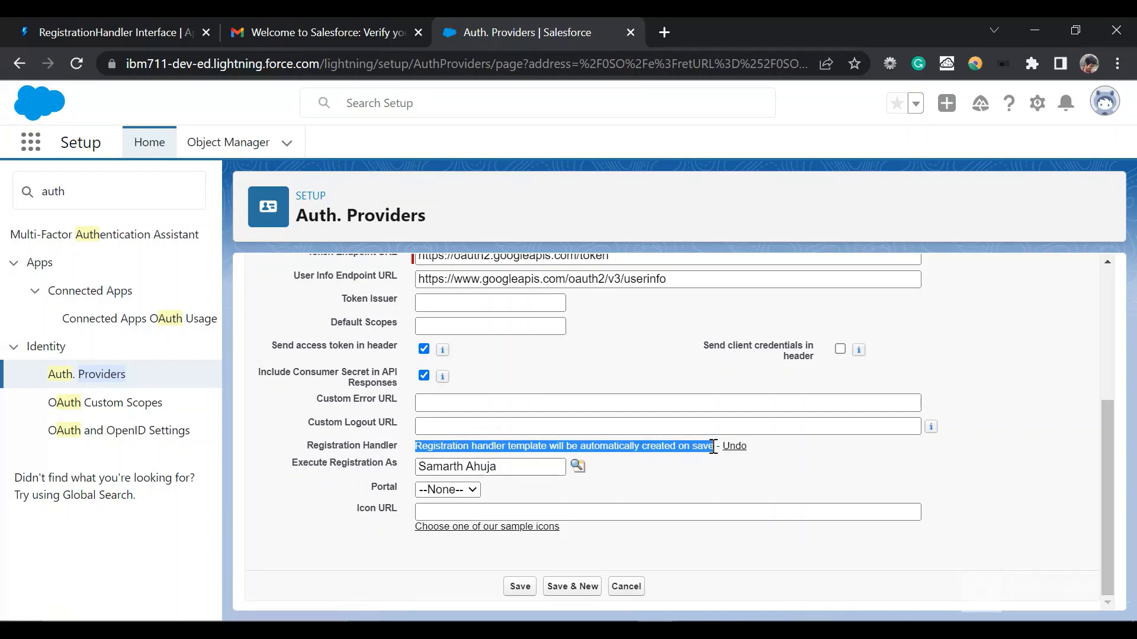
left_click(714, 447)
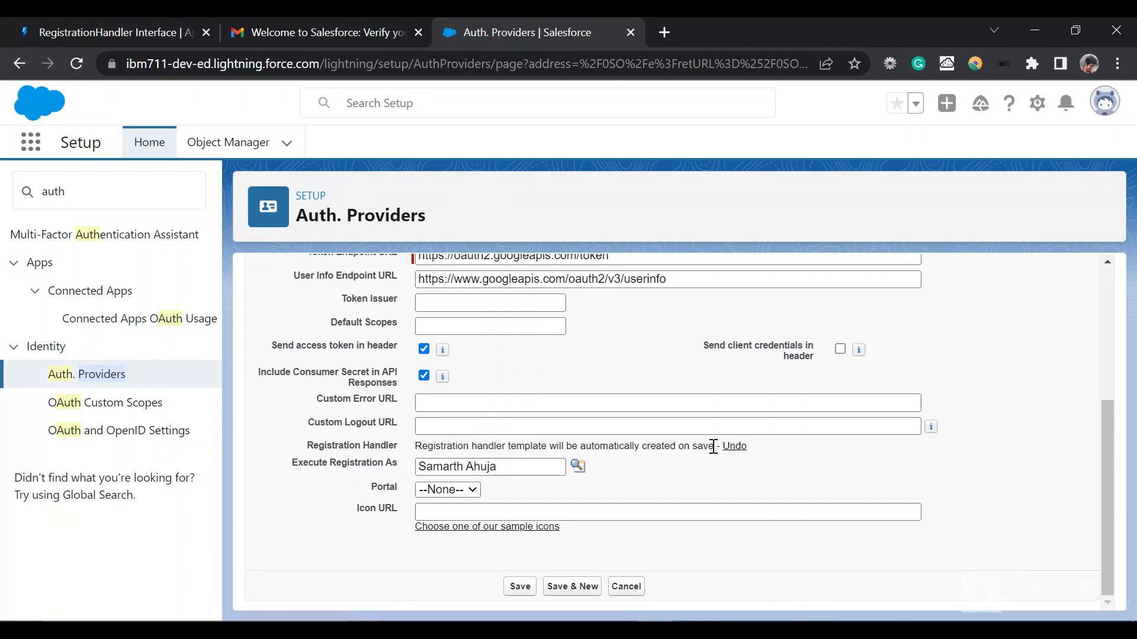
Step: Review the completed Google SSO provider settings and save the auth provider
scroll(714, 447, "up", 2)
scroll(713, 447, "down", 2)
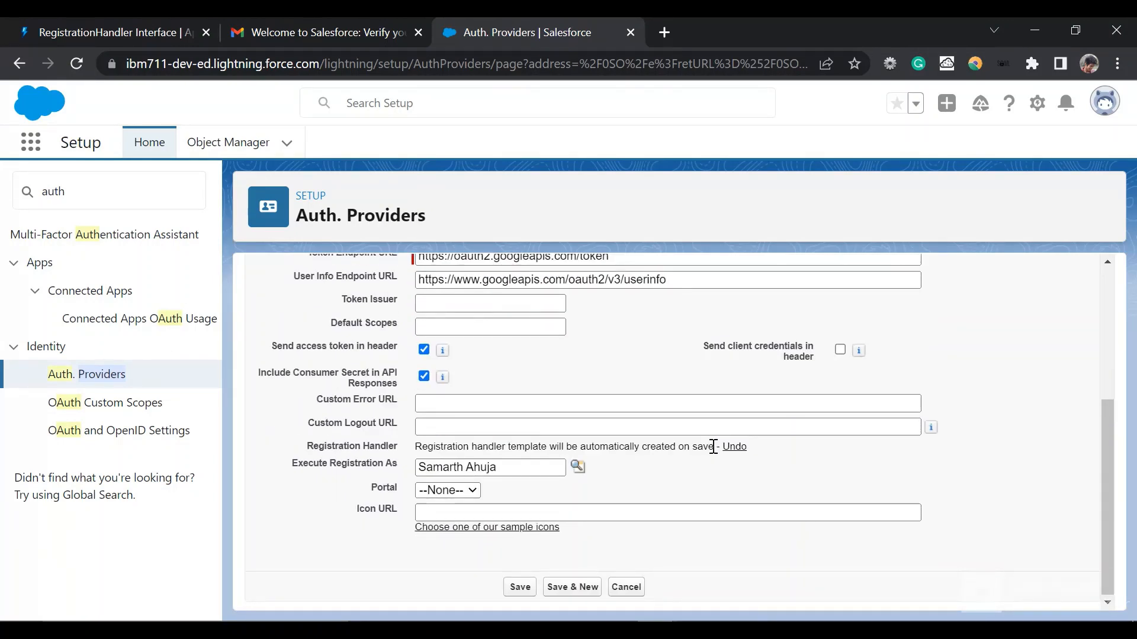
scroll(713, 447, "up", 4)
scroll(714, 447, "down", 4)
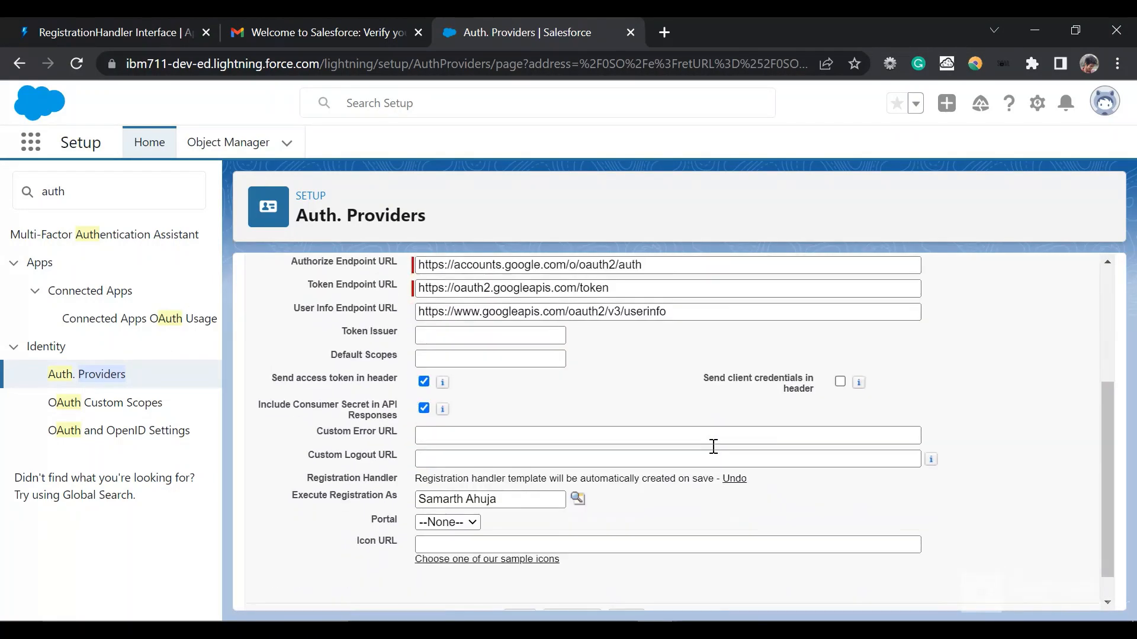
scroll(713, 447, "up", 4)
scroll(537, 365, "down", 4)
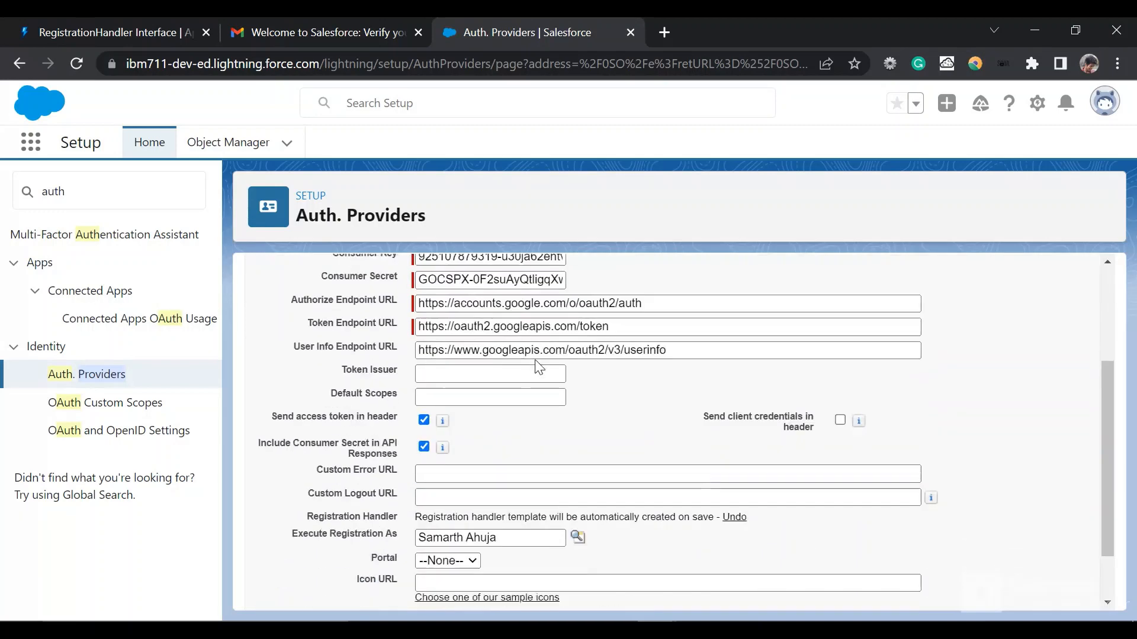
scroll(537, 364, "up", 4)
left_click(519, 322)
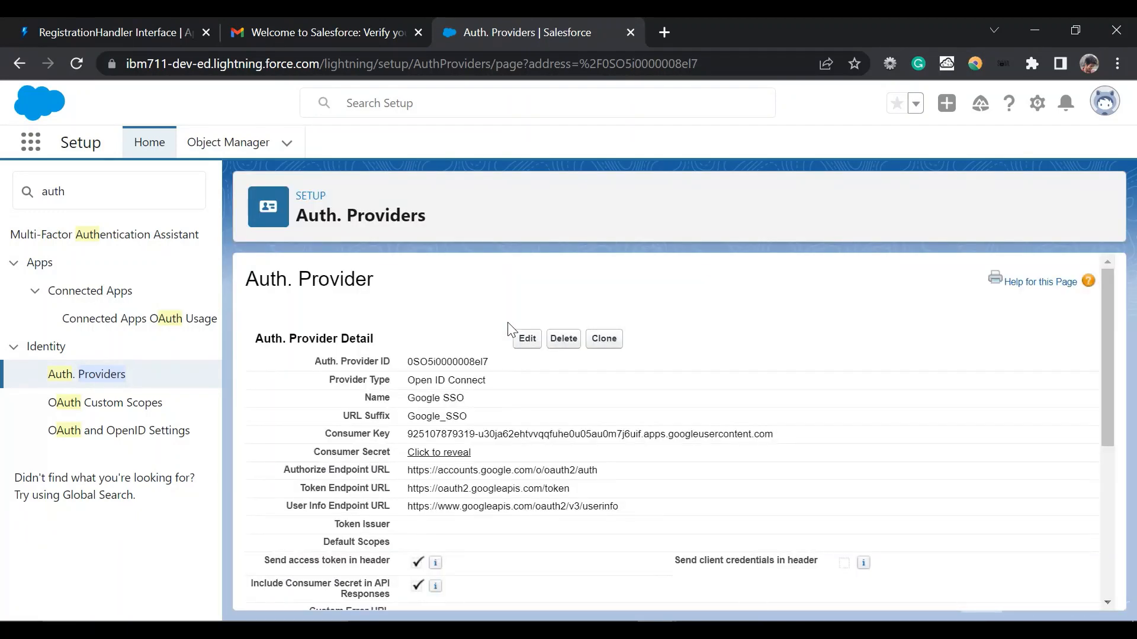
Step: Copy the Callback URL from the saved provider's Salesforce Configuration section
scroll(512, 330, "down", 6)
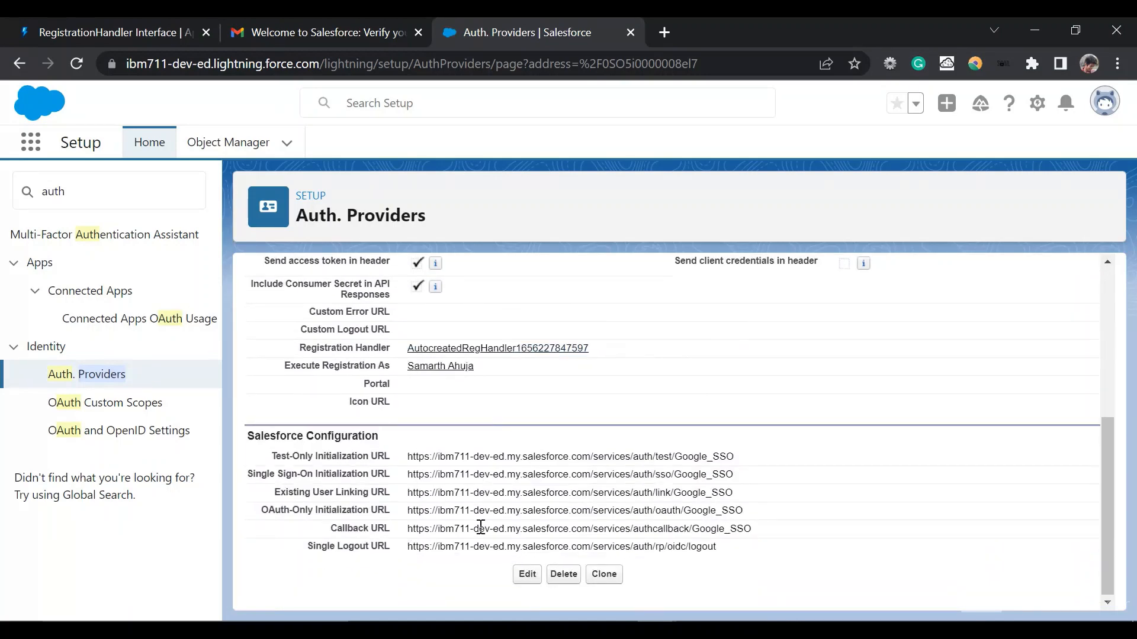
mouse_move(656, 631)
left_click_drag(452, 523, 775, 528)
key("ctrl+c")
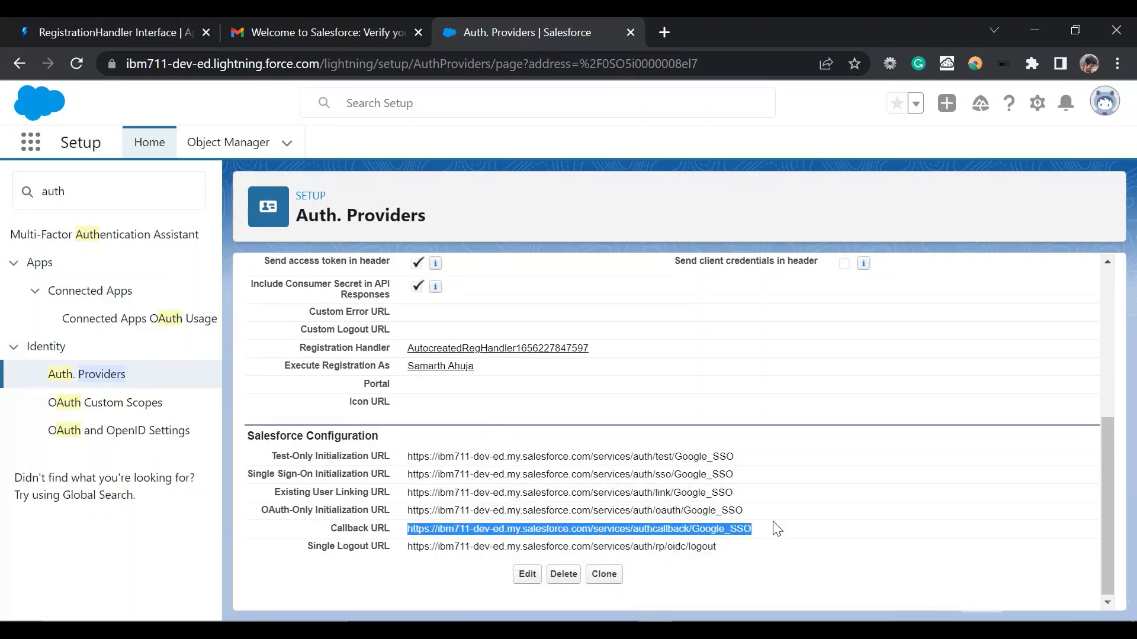
Step: Switch to Google Cloud and reopen the "SSO salesforce google" OAuth client at its authorized redirect URIs
mouse_move(656, 630)
left_click(702, 585)
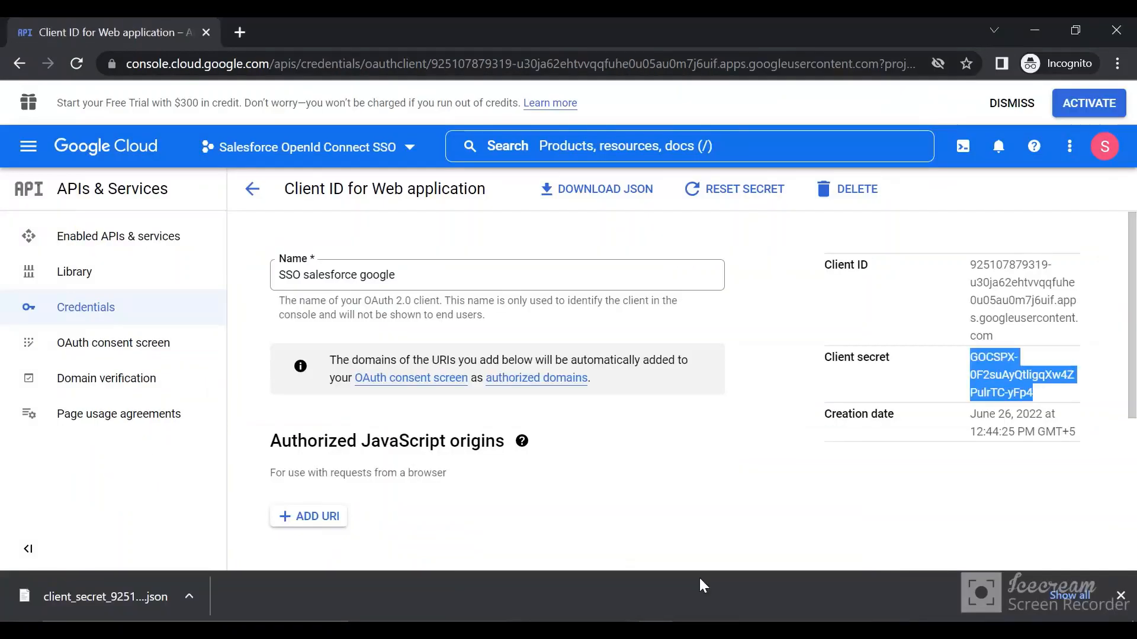
scroll(496, 453, "down", 2)
scroll(496, 453, "up", 2)
left_click(108, 318)
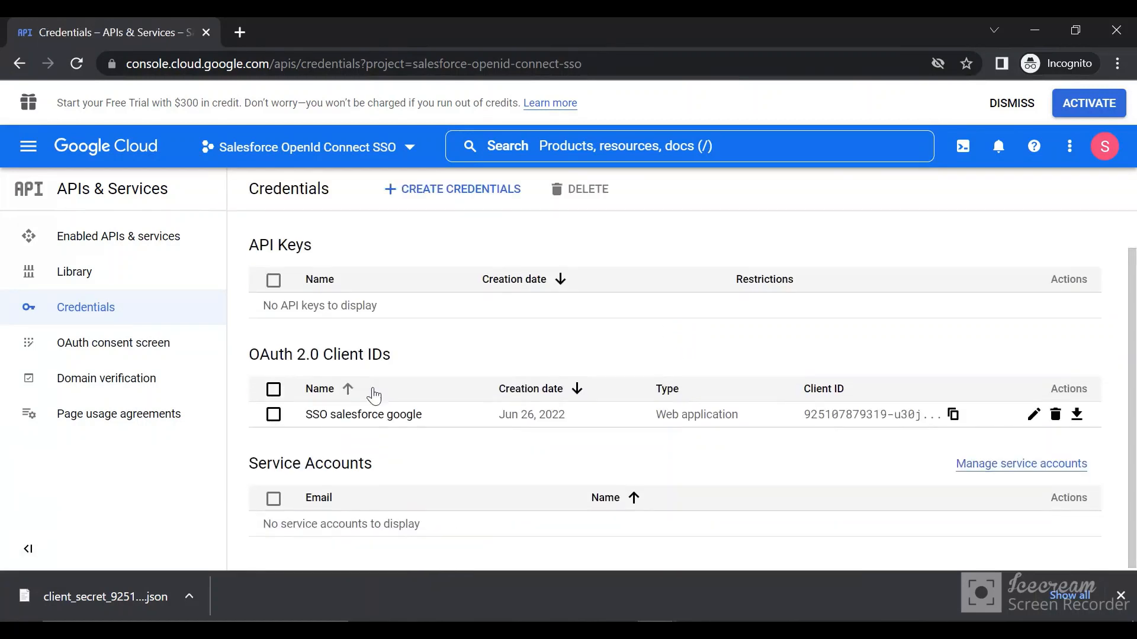
left_click(367, 416)
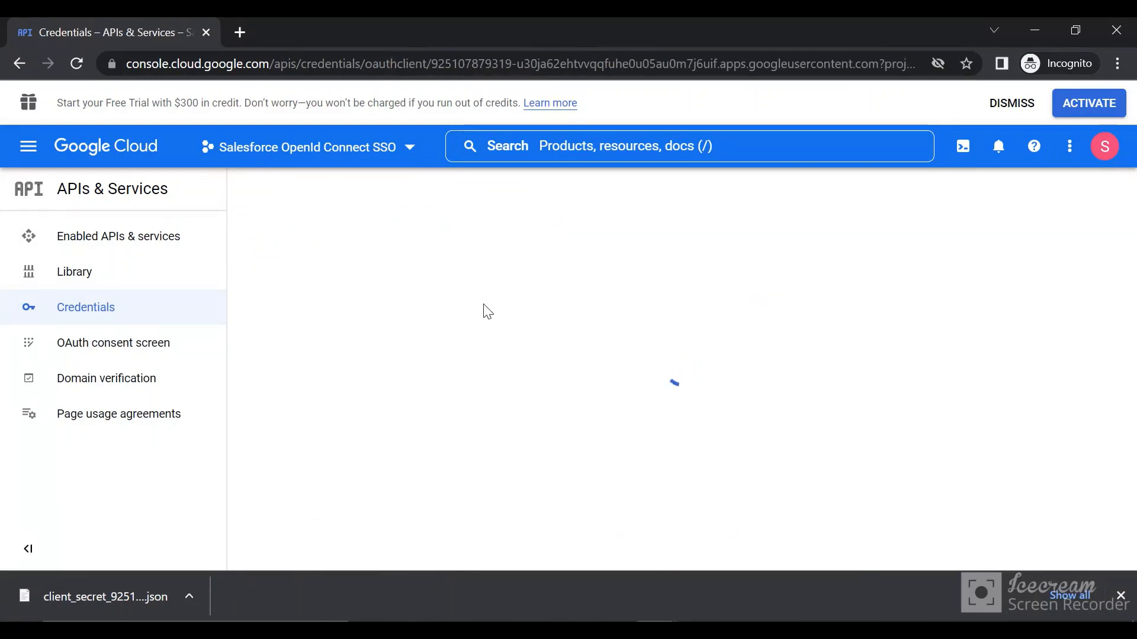
scroll(587, 472, "down", 4)
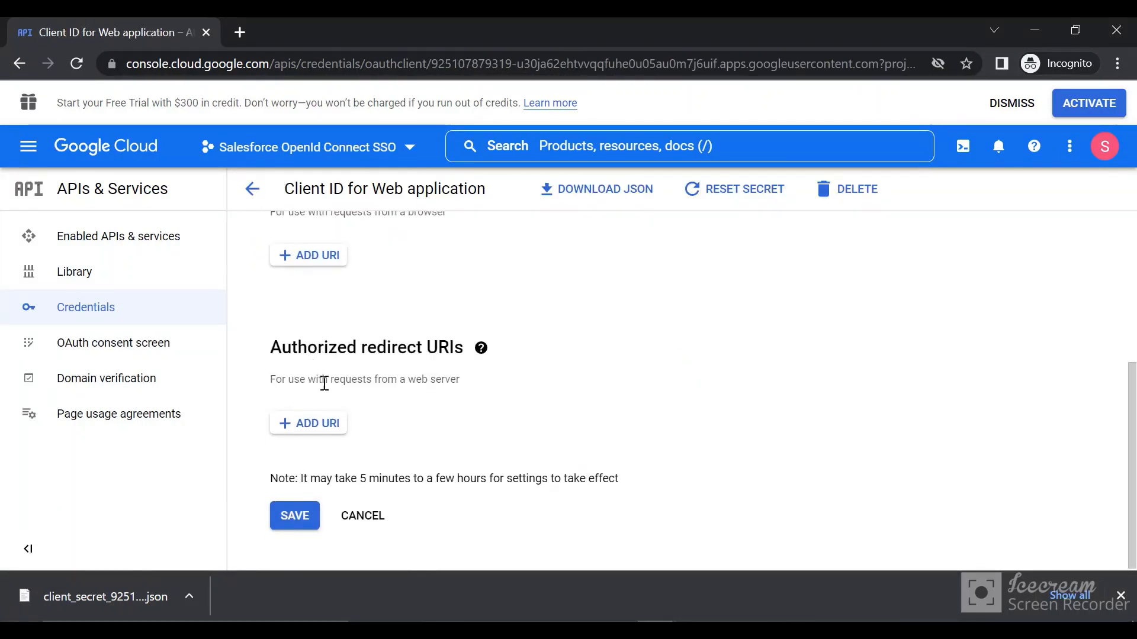
left_click(311, 423)
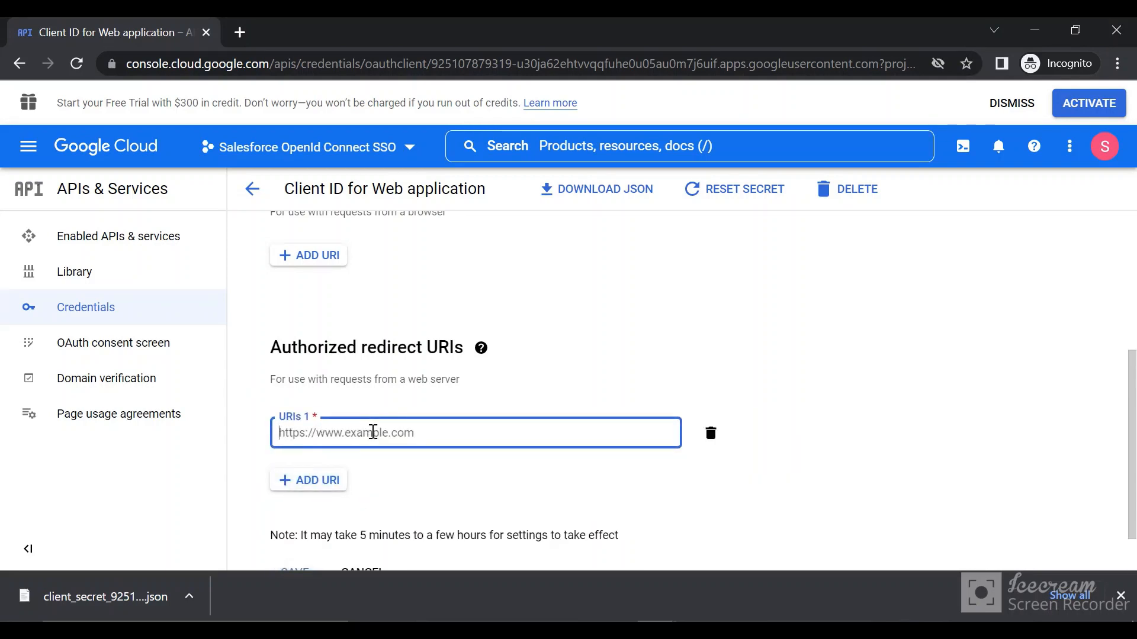
key("ctrl+v")
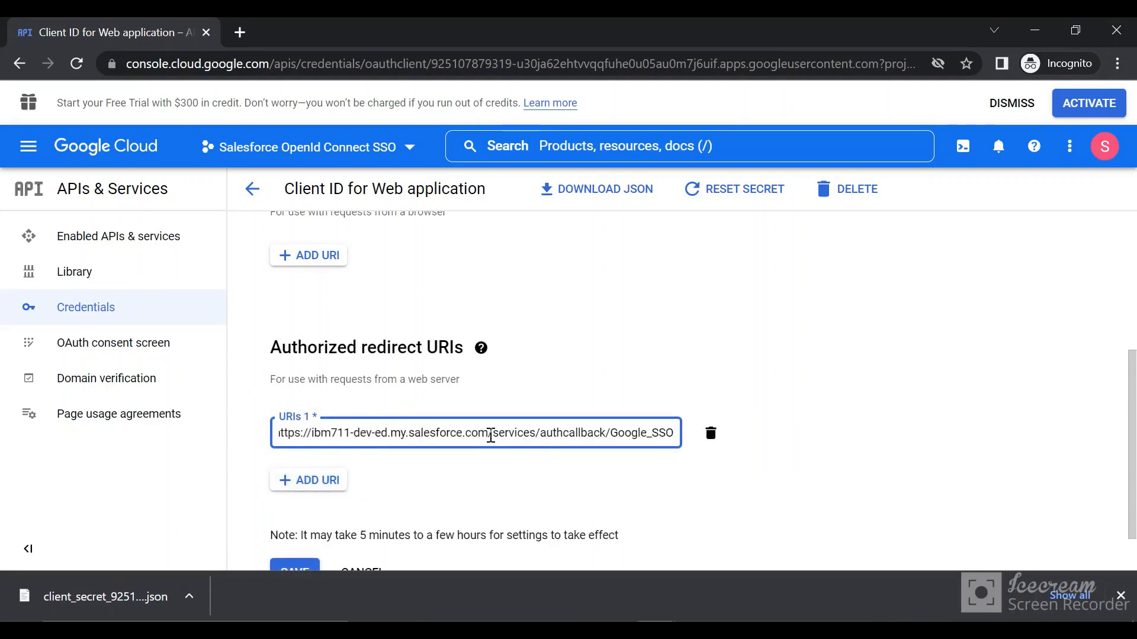
left_click_drag(489, 433, 658, 434)
left_click_drag(749, 455, 883, 464)
key("BackSpace")
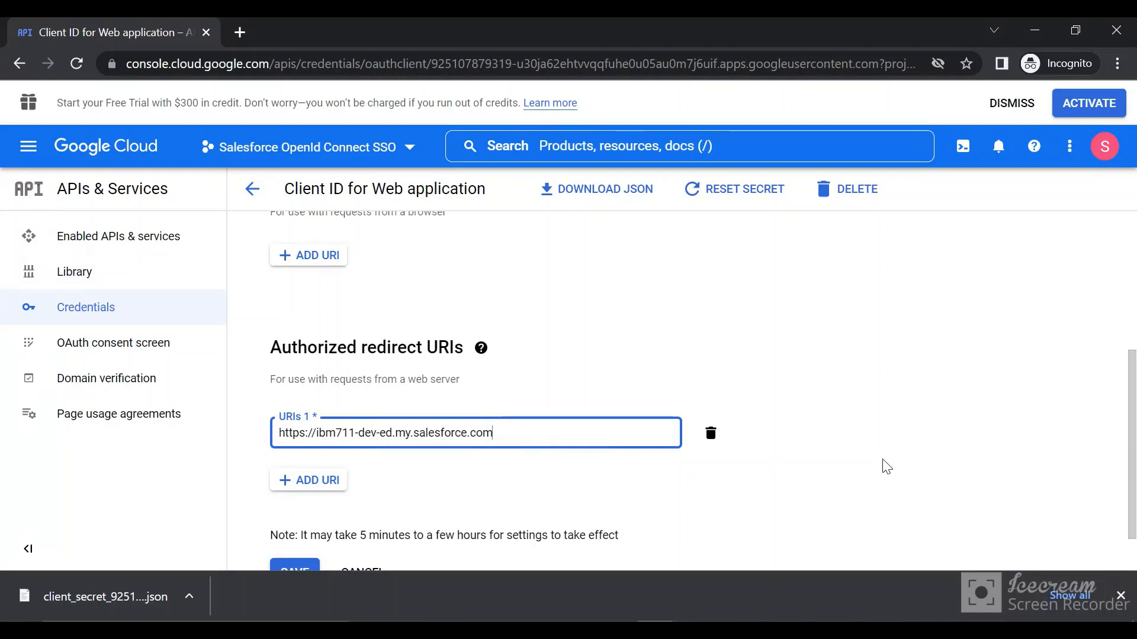
left_click(718, 359)
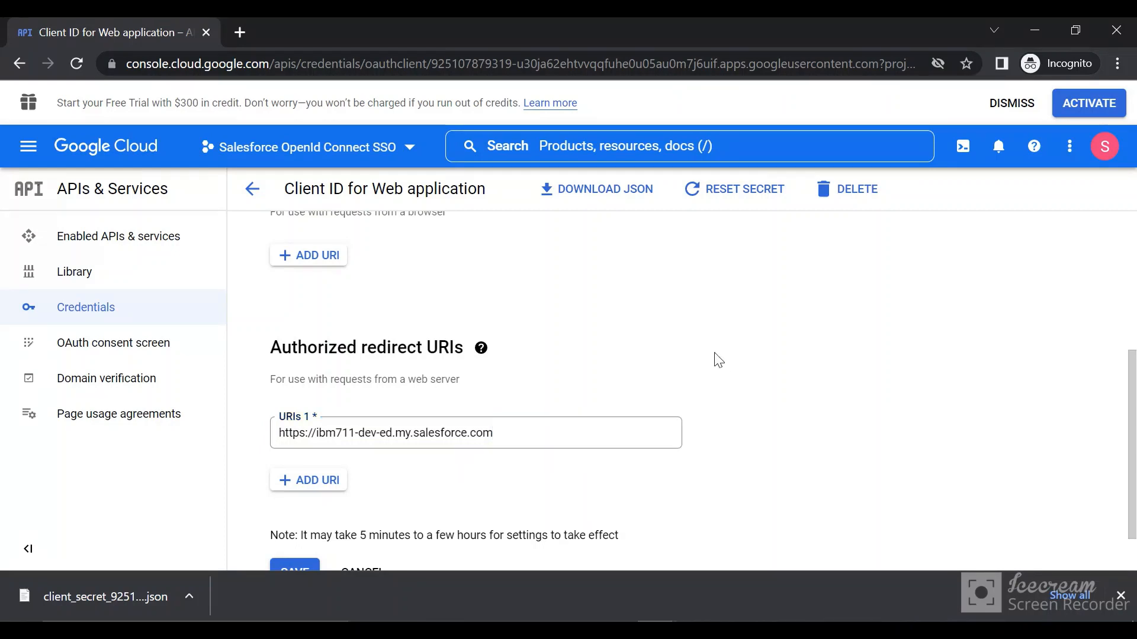
left_click(320, 480)
key("ctrl+v")
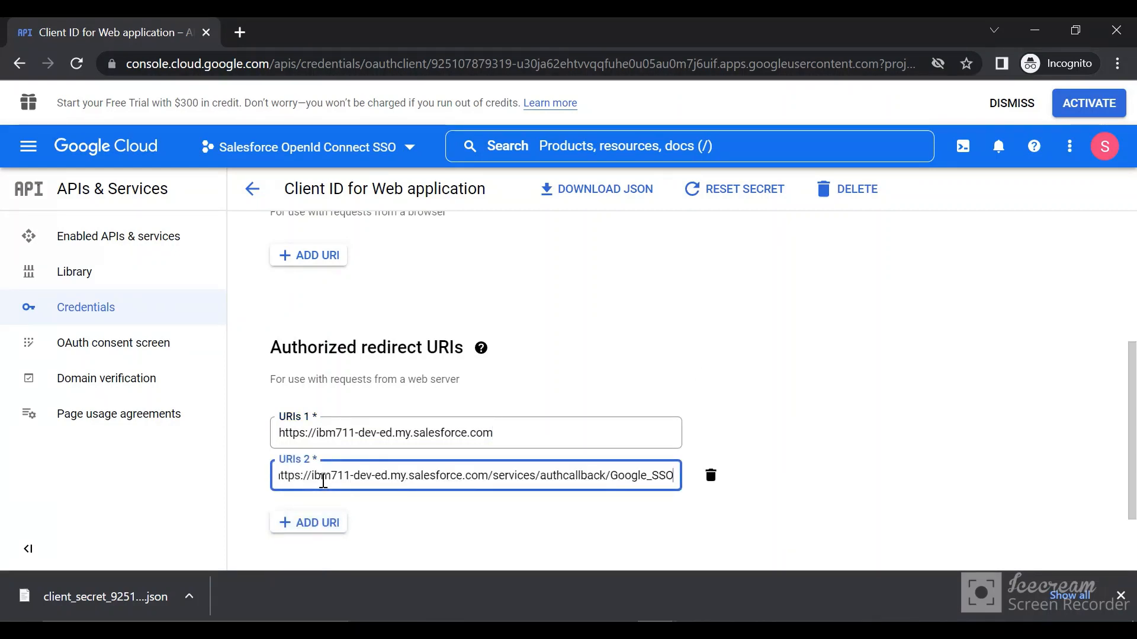
left_click(791, 441)
scroll(789, 439, "down", 2)
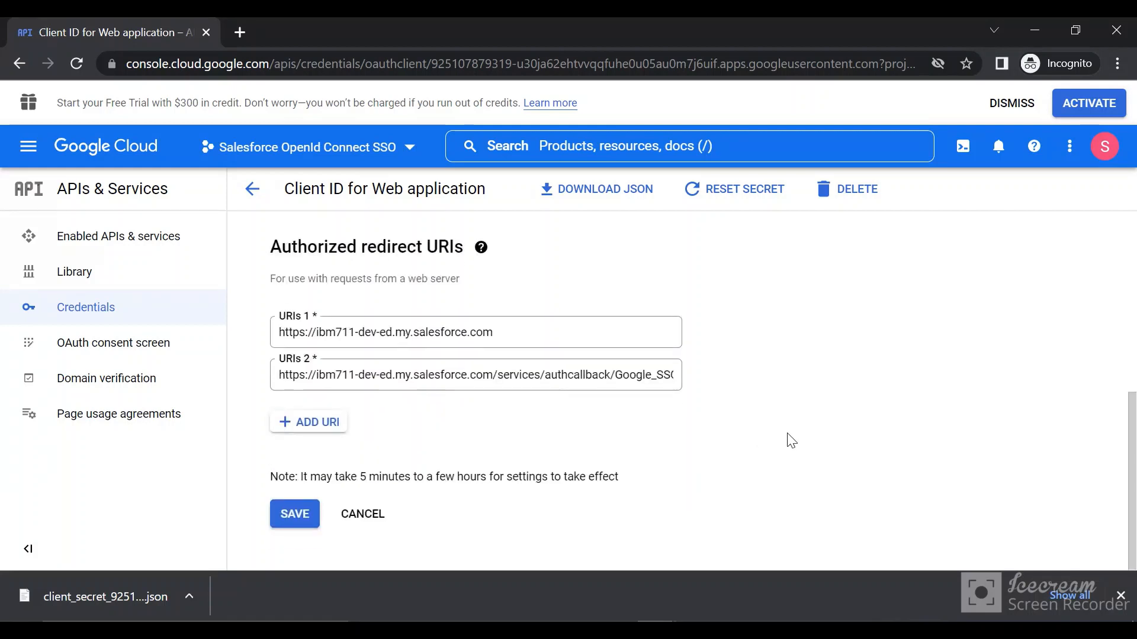
left_click(290, 515)
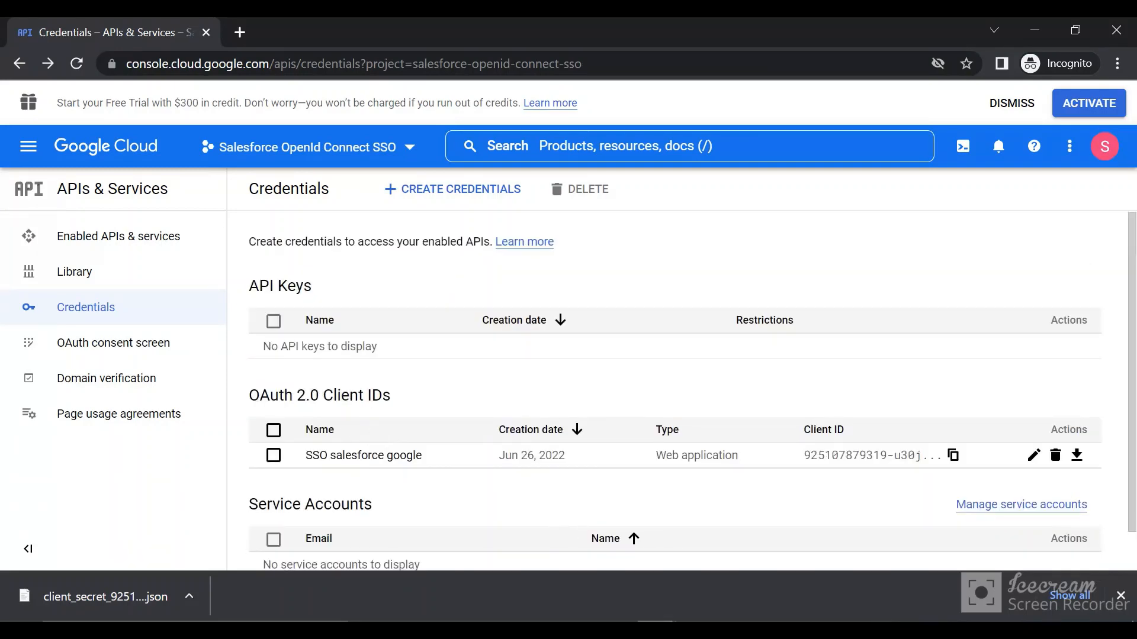
Step: Switch back to Salesforce and find the My Domain setup page by searching for "my dom", then open it
left_click(610, 540)
scroll(540, 439, "up", 5)
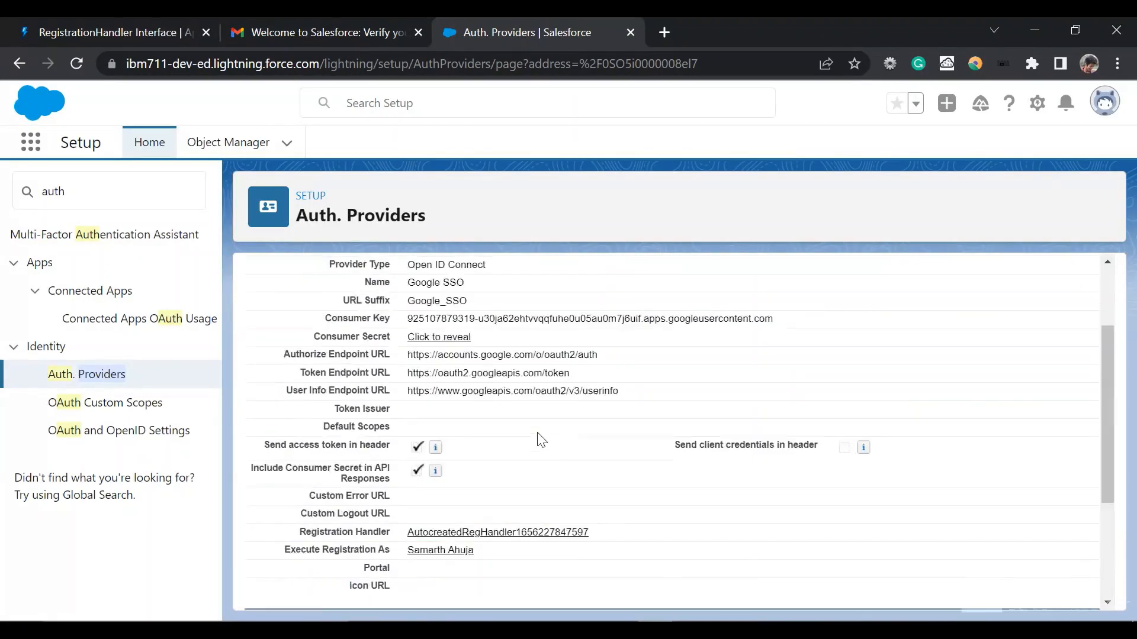
scroll(540, 439, "down", 5)
scroll(540, 439, "up", 5)
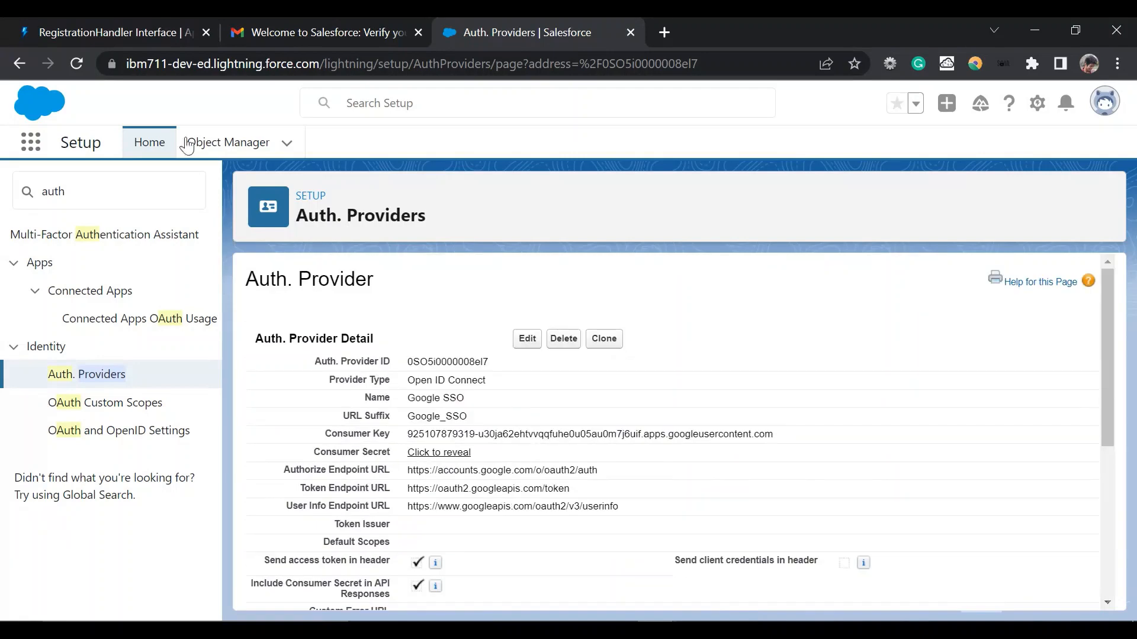
double_click(154, 180)
key("BackSpace")
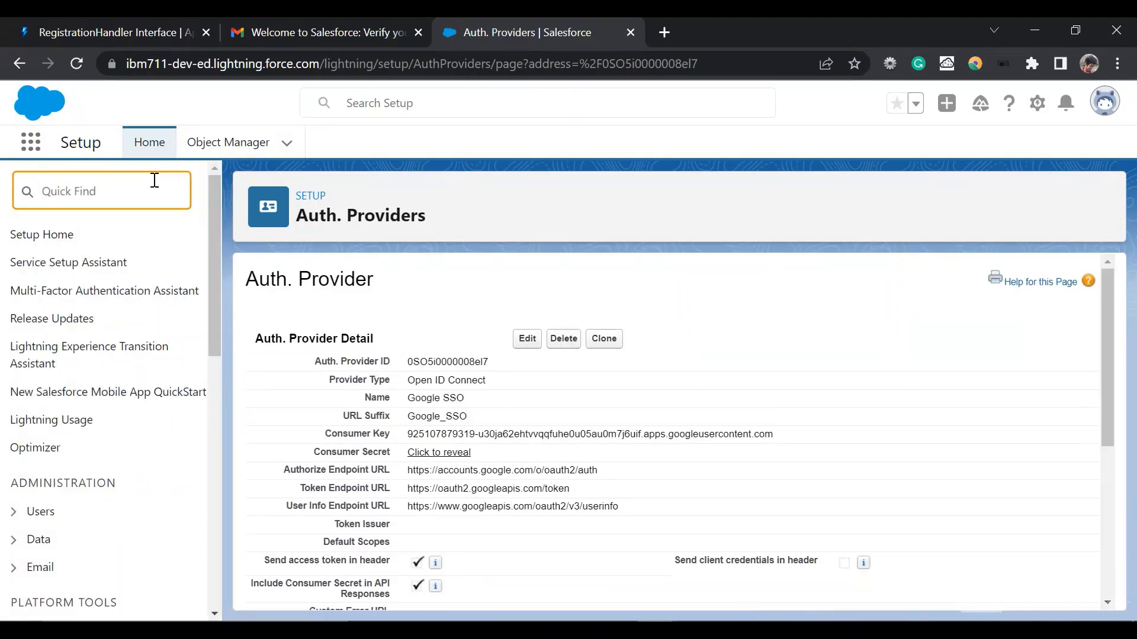
type("my")
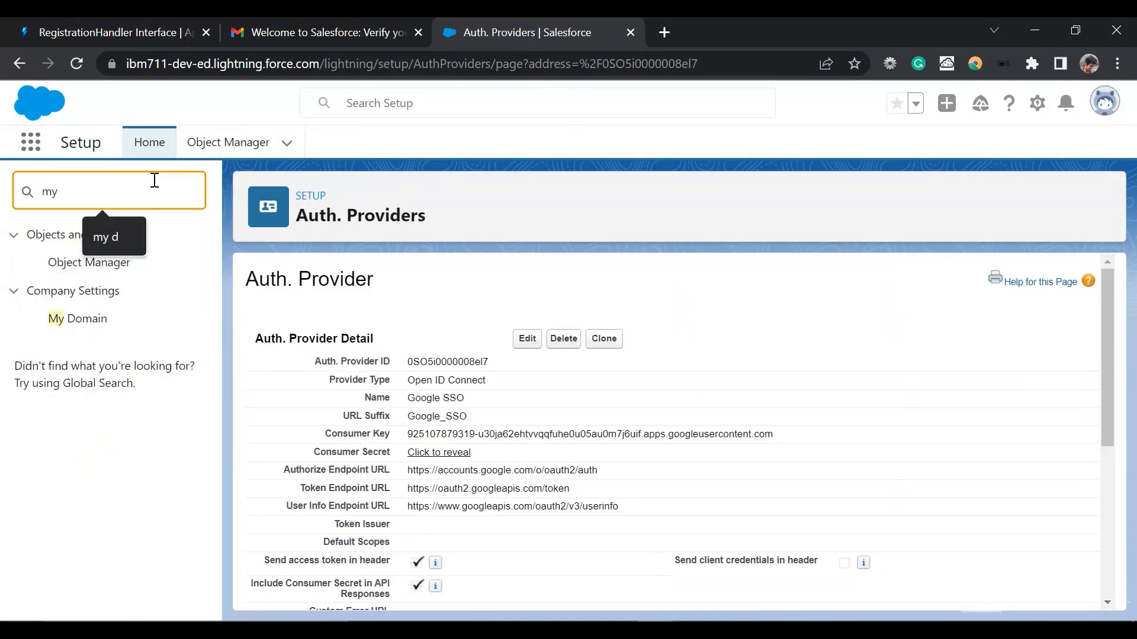
type(" dom")
left_click(92, 262)
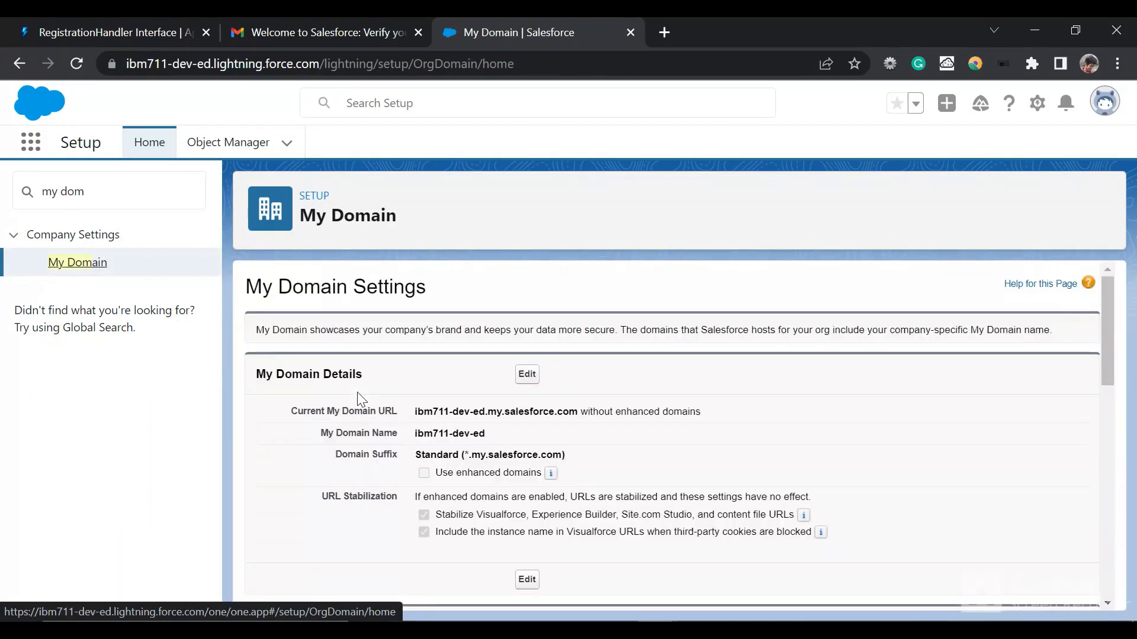
Step: Enable Google SSO as an authentication service in the My Domain authentication configuration and save the settings
scroll(359, 397, "down", 10)
scroll(358, 398, "up", 1)
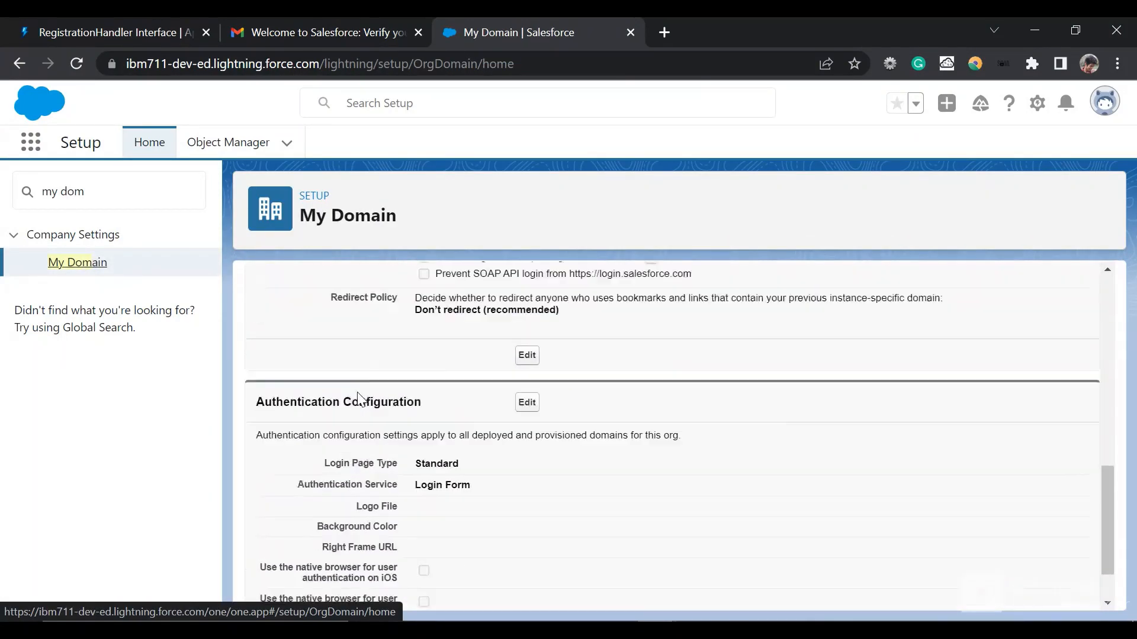
scroll(360, 399, "up", 3)
scroll(504, 492, "down", 3)
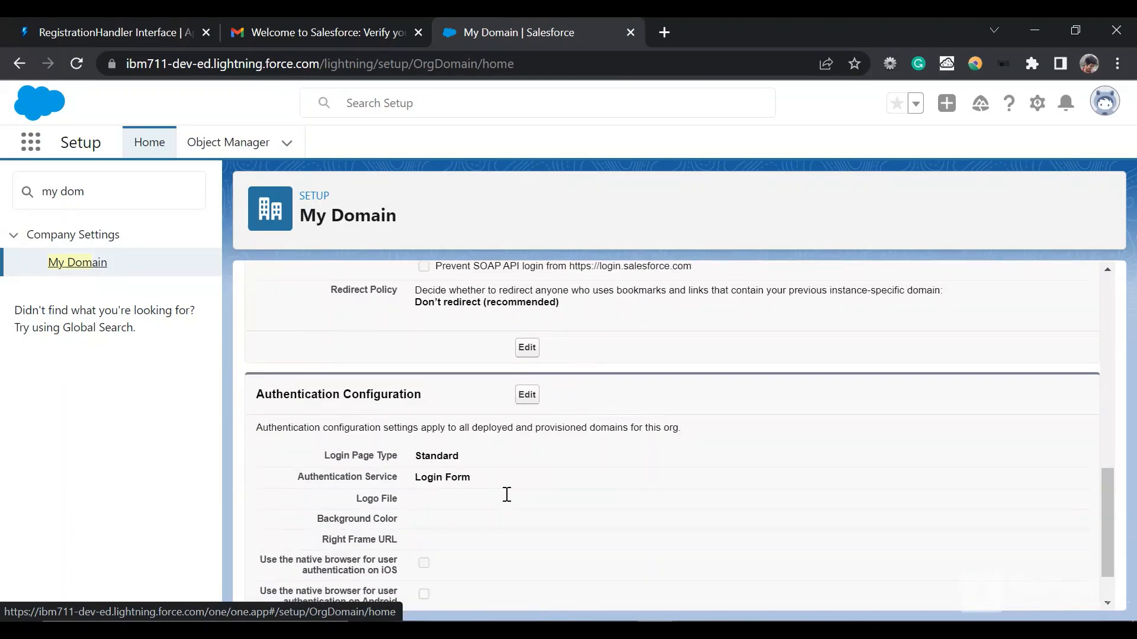
left_click(530, 396)
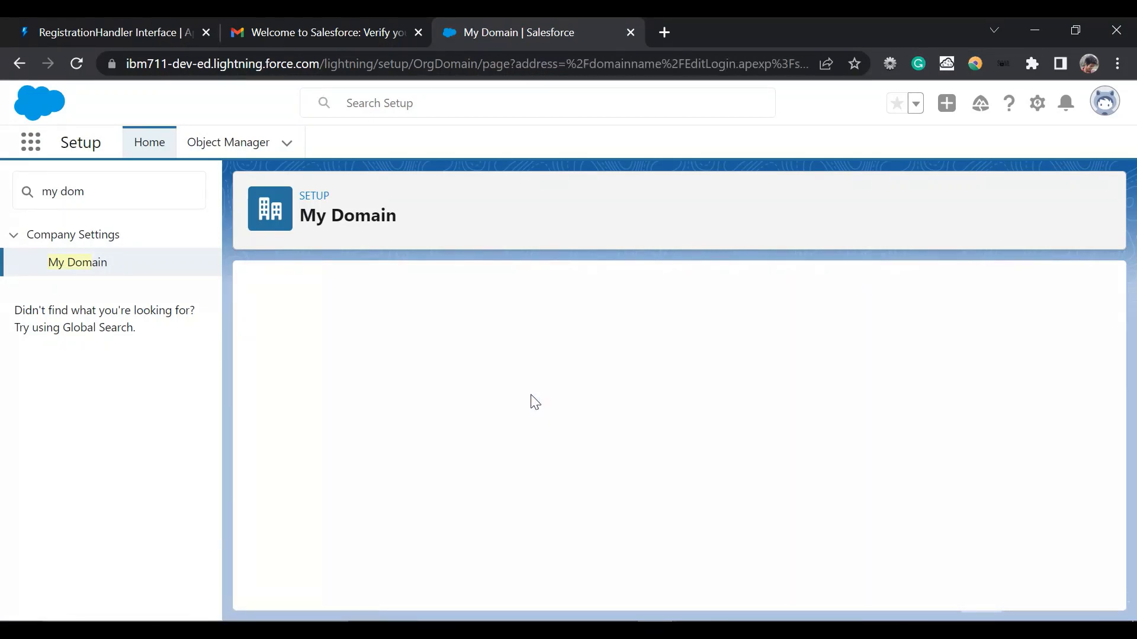
scroll(531, 397, "down", 2)
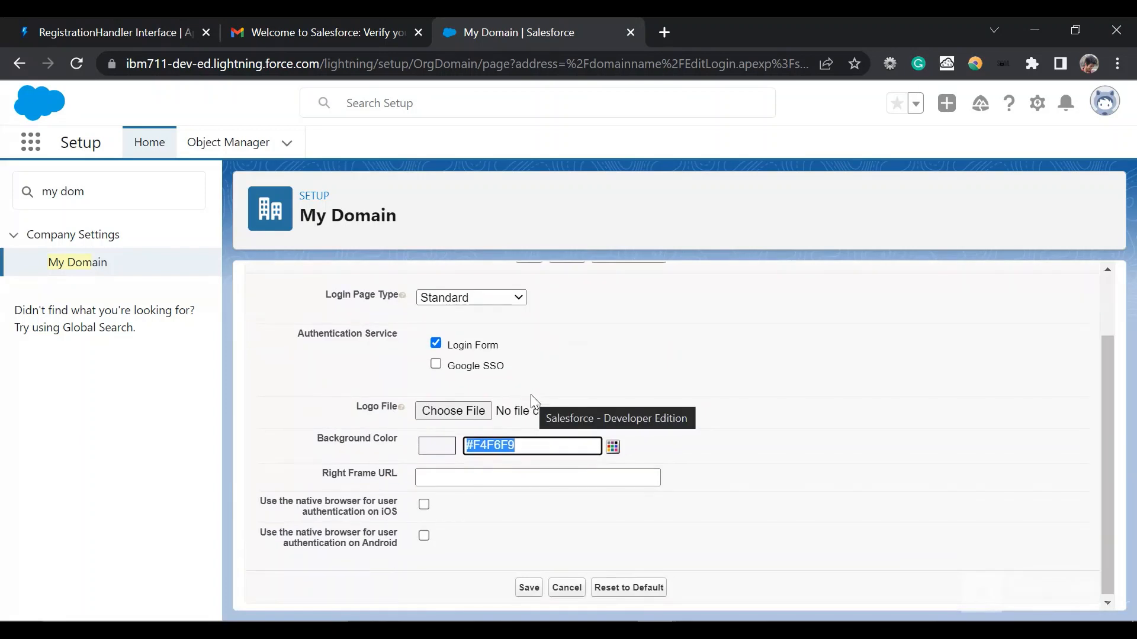
scroll(531, 400, "up", 1)
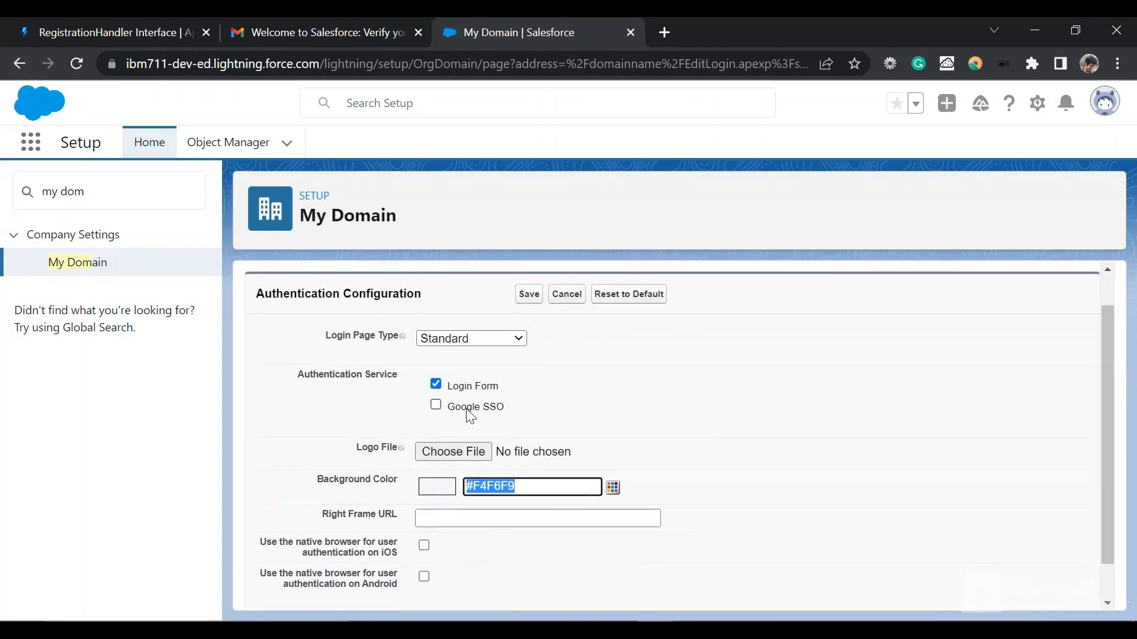
left_click(436, 407)
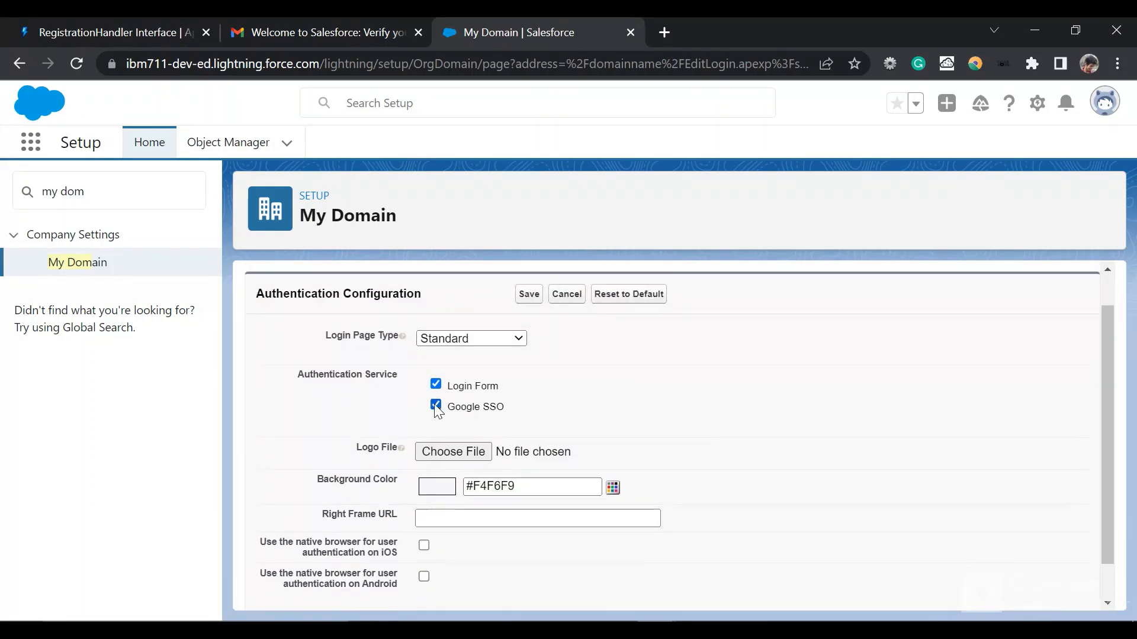
left_click(526, 299)
Step: Find the Auth. Providers setup page by searching for "auth" and open the Google SSO provider's details
left_click(104, 191)
key("ctrl+a")
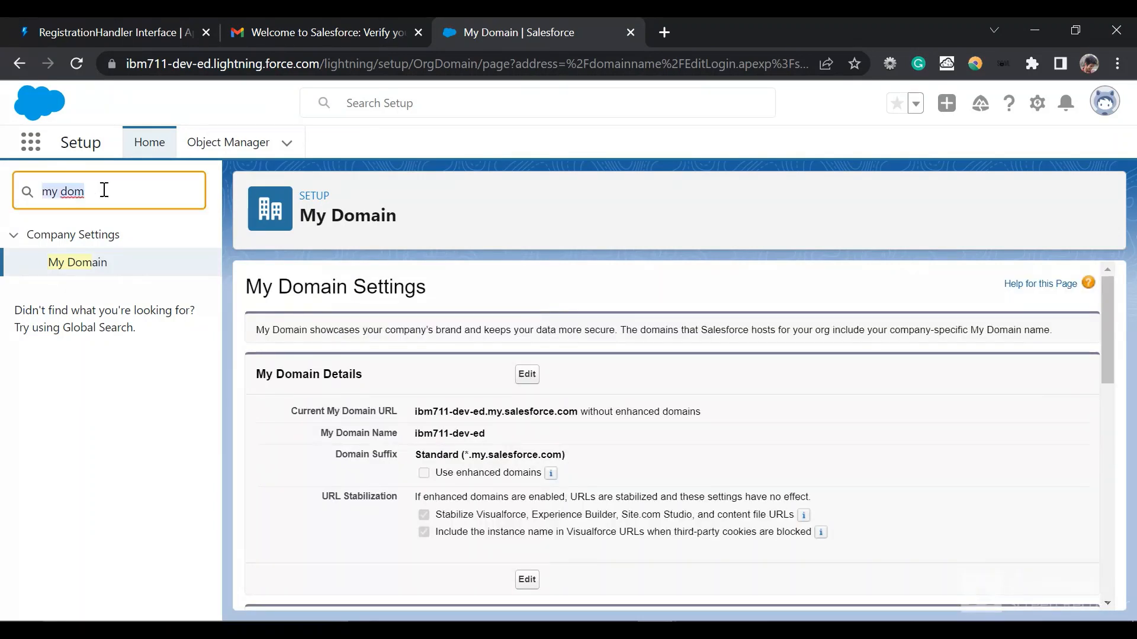
key("BackSpace")
type("auth")
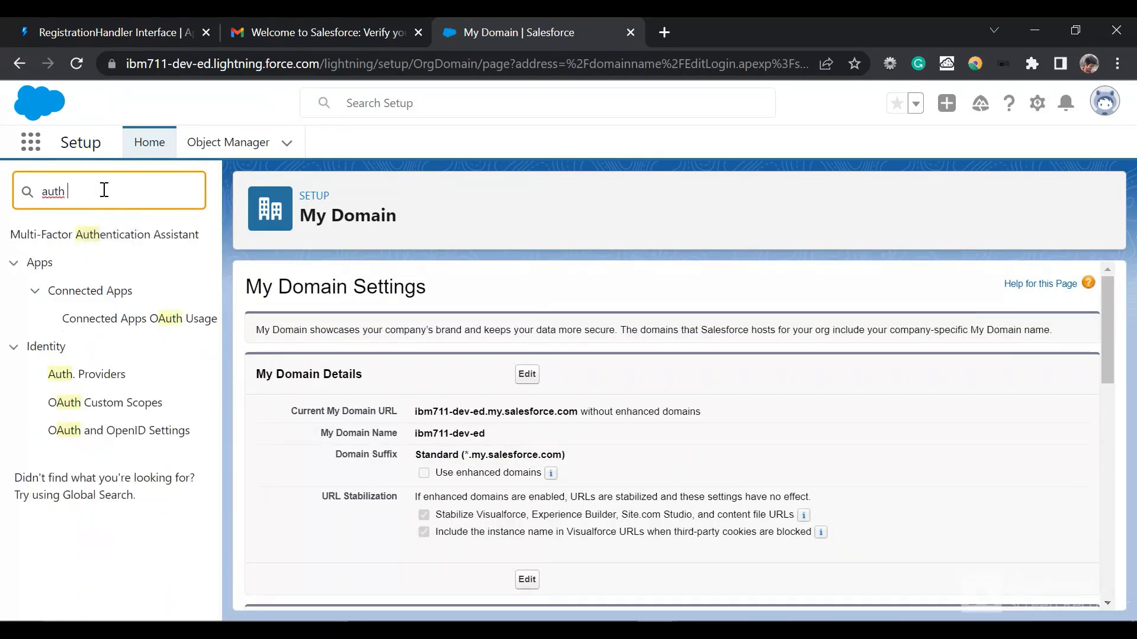
left_click(89, 383)
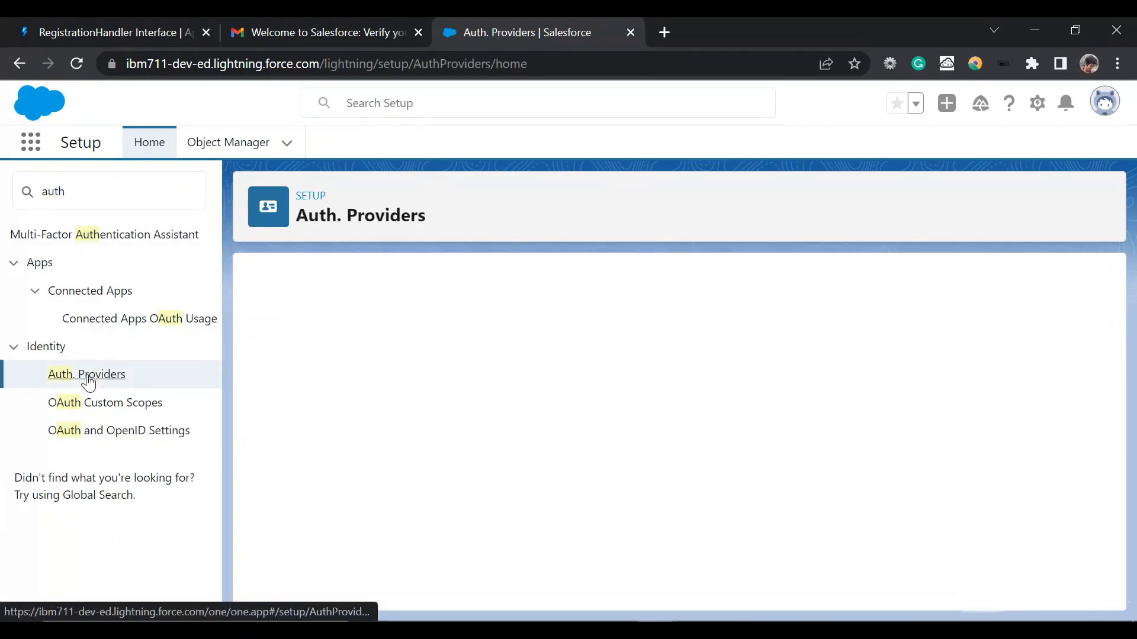
left_click(329, 382)
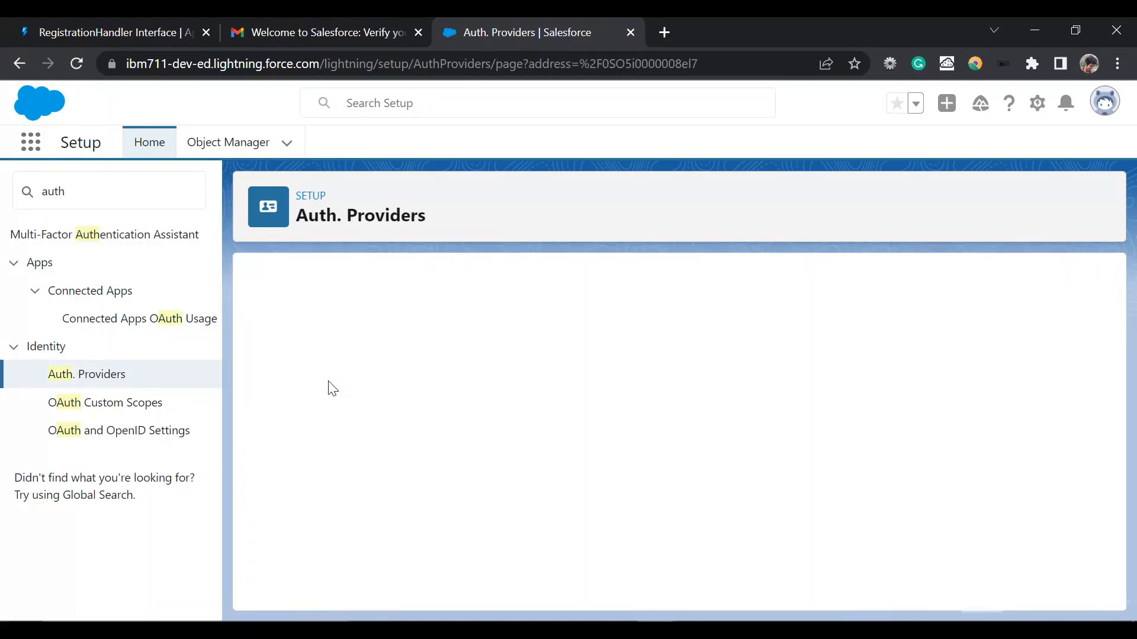
Step: Open the autocreated registration handler Apex class from the provider's details and look over its code
scroll(329, 386, "down", 5)
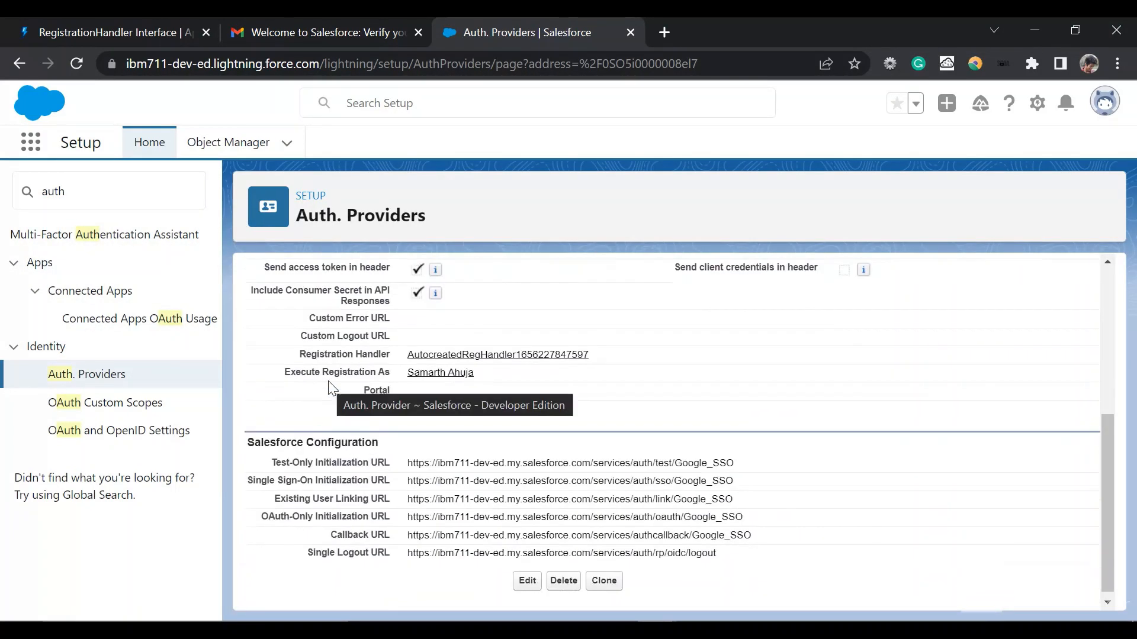
left_click(507, 355)
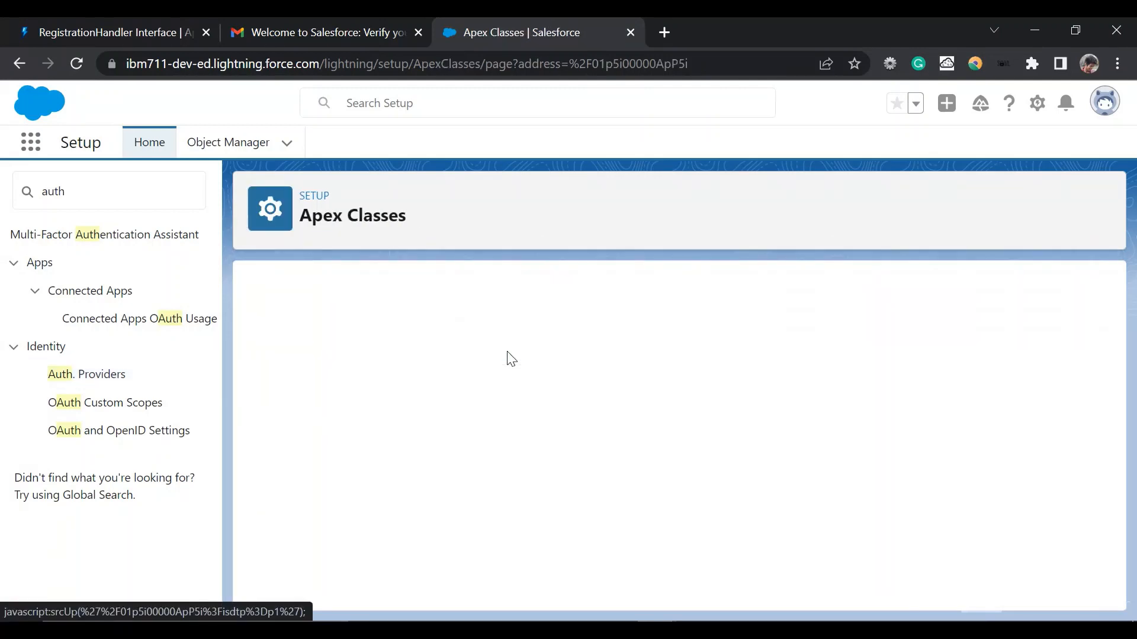
scroll(511, 359, "down", 10)
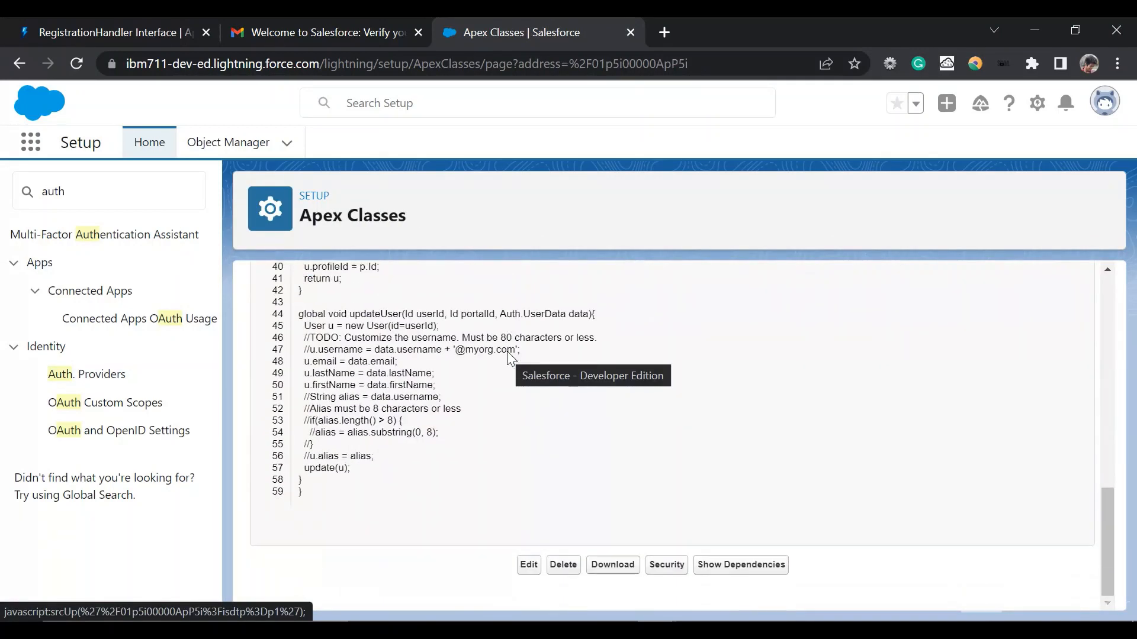
scroll(507, 351, "up", 10)
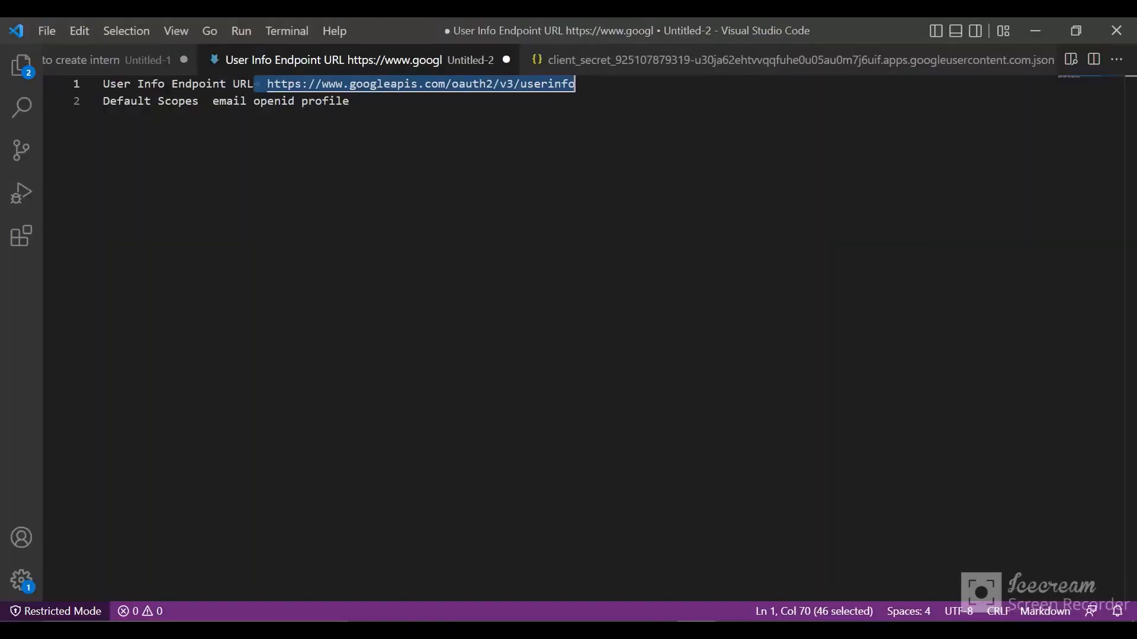
Step: Check the registration handler code in the Untitled-1 file in Visual Studio Code, and return to the Apex class in Salesforce
left_click(104, 58)
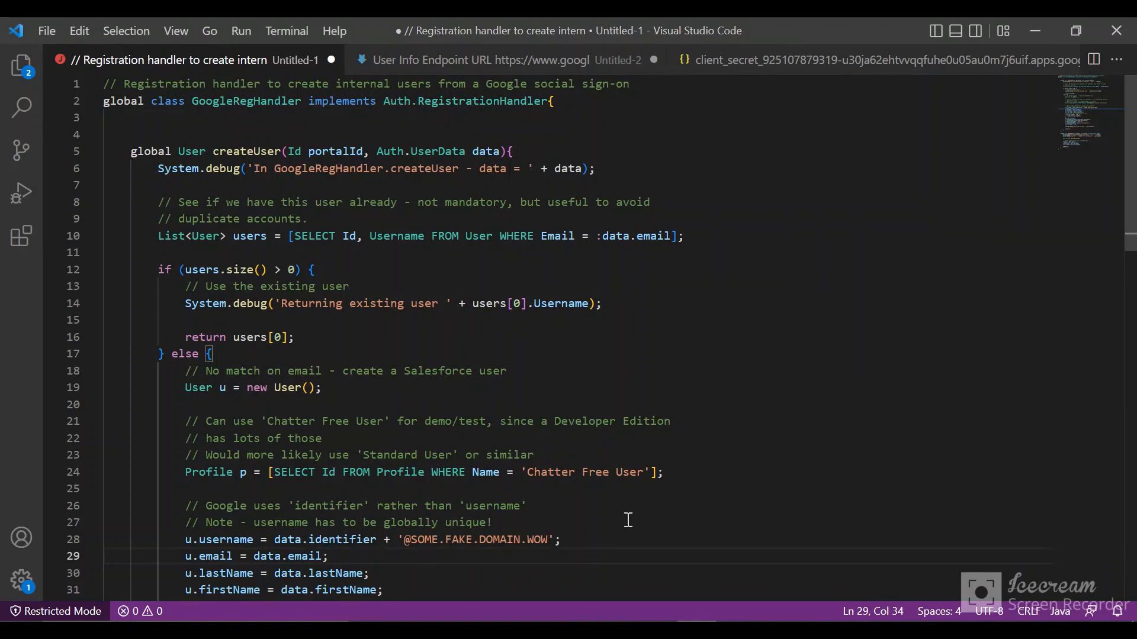
mouse_move(658, 630)
left_click(585, 574)
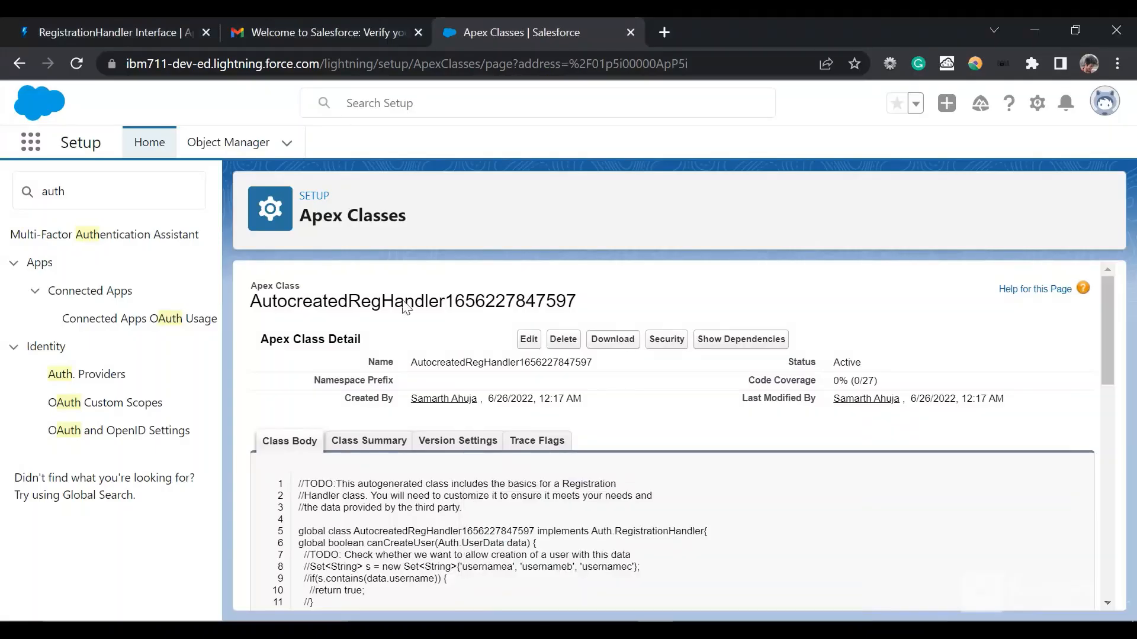
Step: Read the createUser and updateUser method descriptions in the RegistrationHandler Interface documentation
left_click(126, 26)
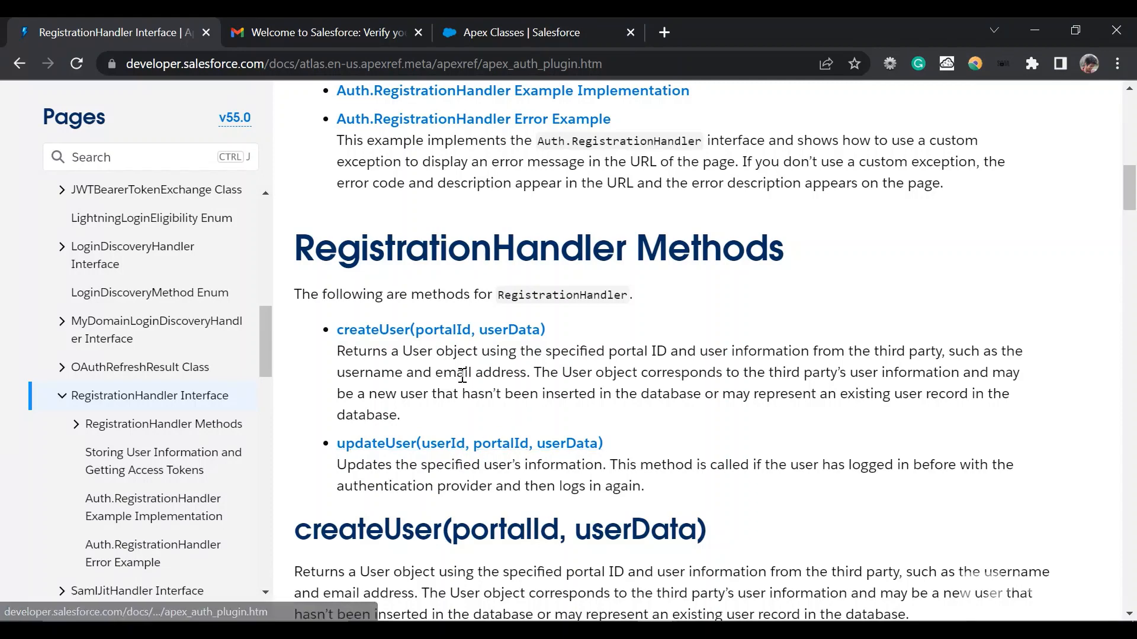
left_click_drag(340, 352, 418, 418)
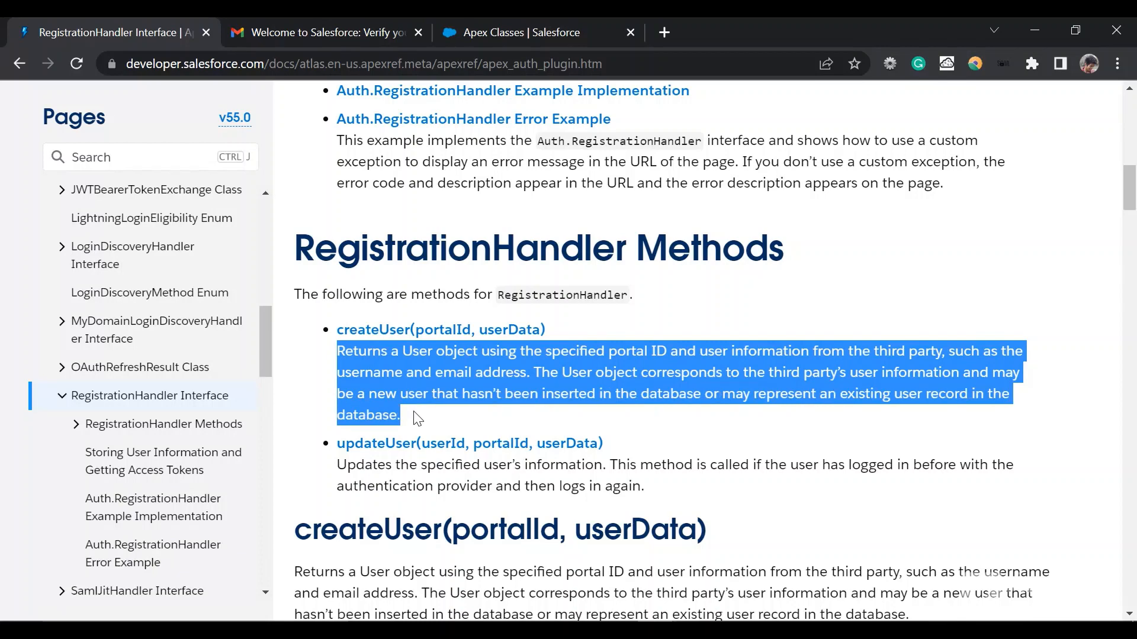
left_click(418, 418)
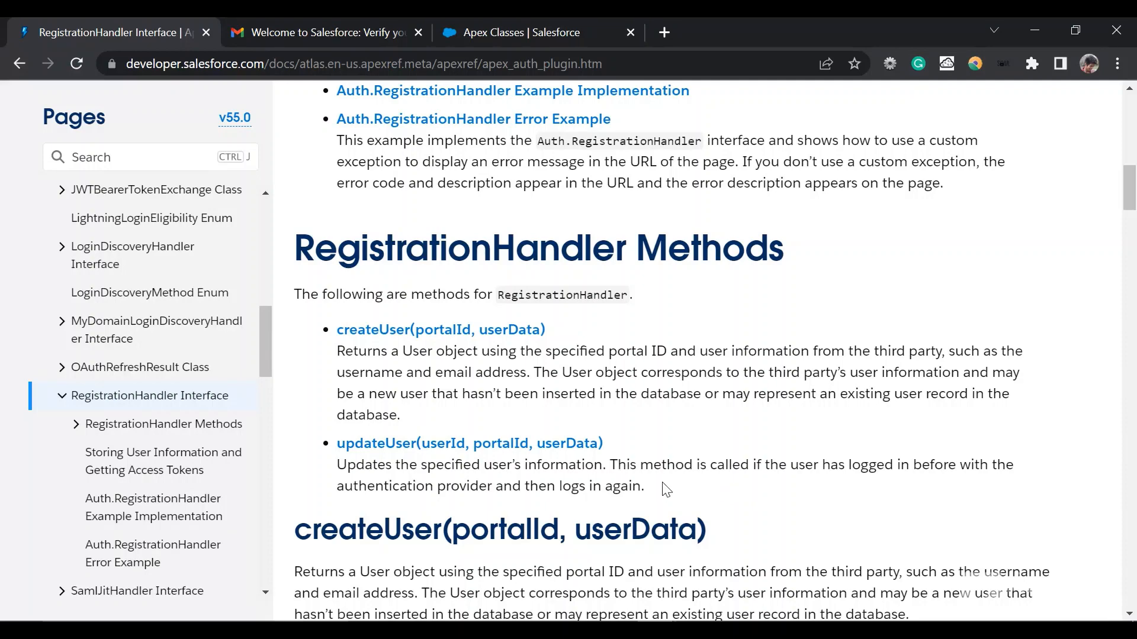
left_click_drag(661, 488, 543, 468)
left_click(543, 468)
Step: Switch to Visual Studio Code and examine how createUser in GoogleRegHandler uses its data parameter to look up an existing user by email
key("alt+Tab")
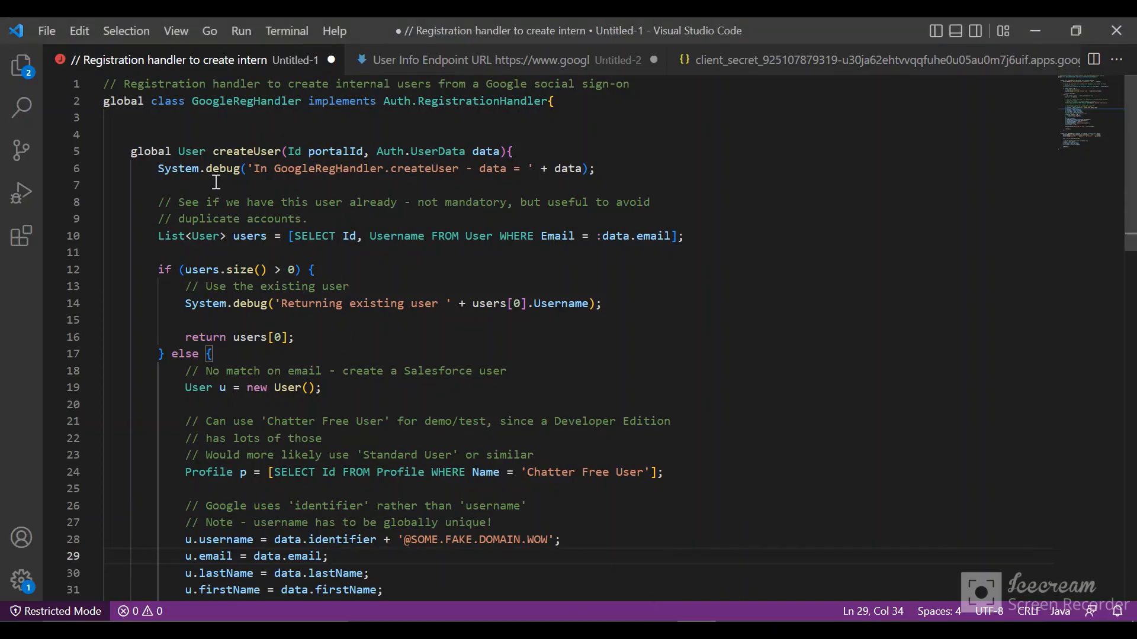
scroll(278, 285, "down", 1)
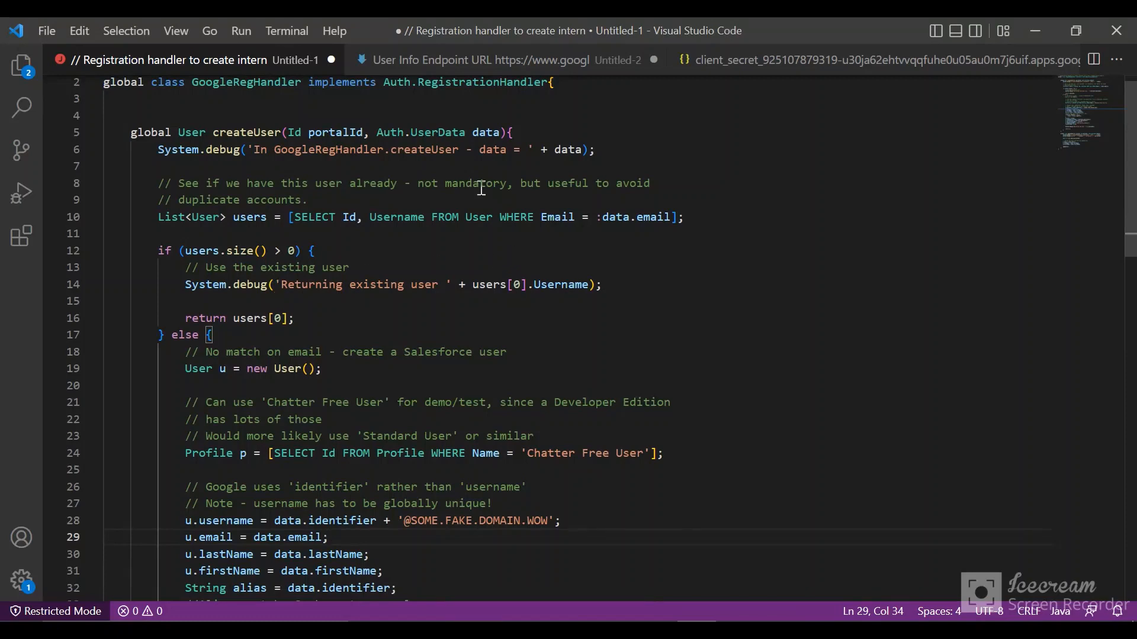
double_click(480, 132)
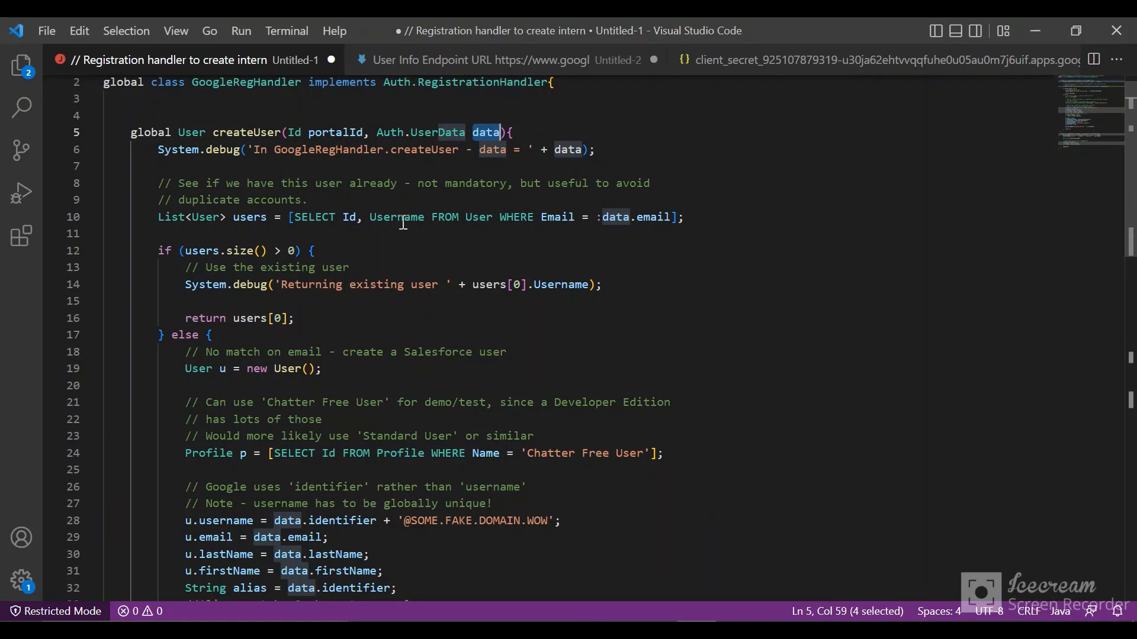
scroll(396, 235, "down", 1)
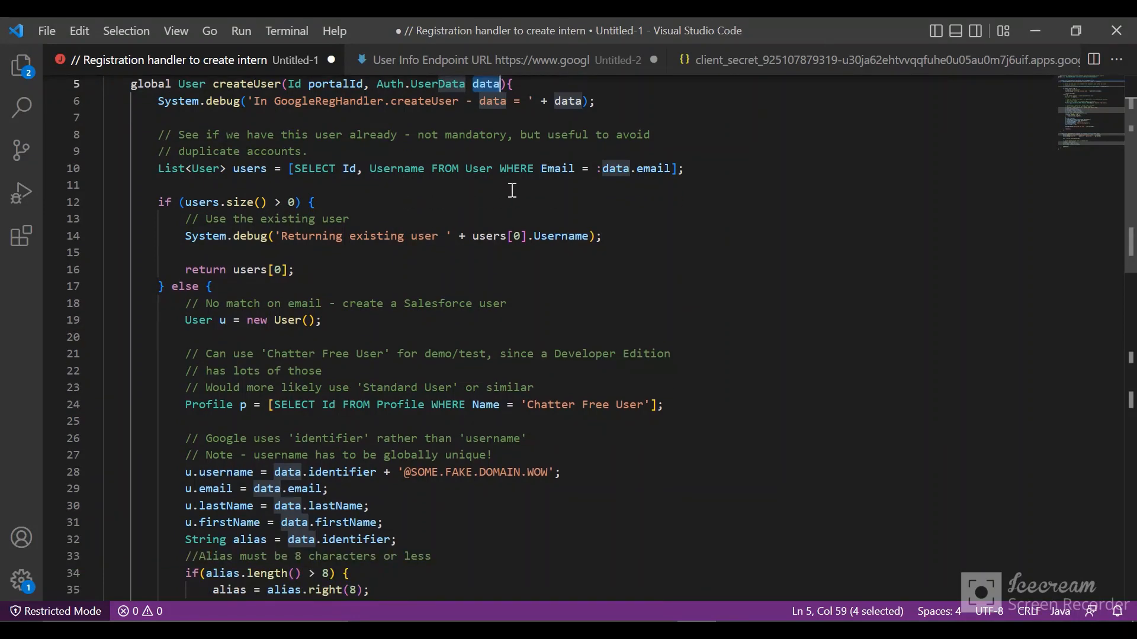
left_click(564, 173)
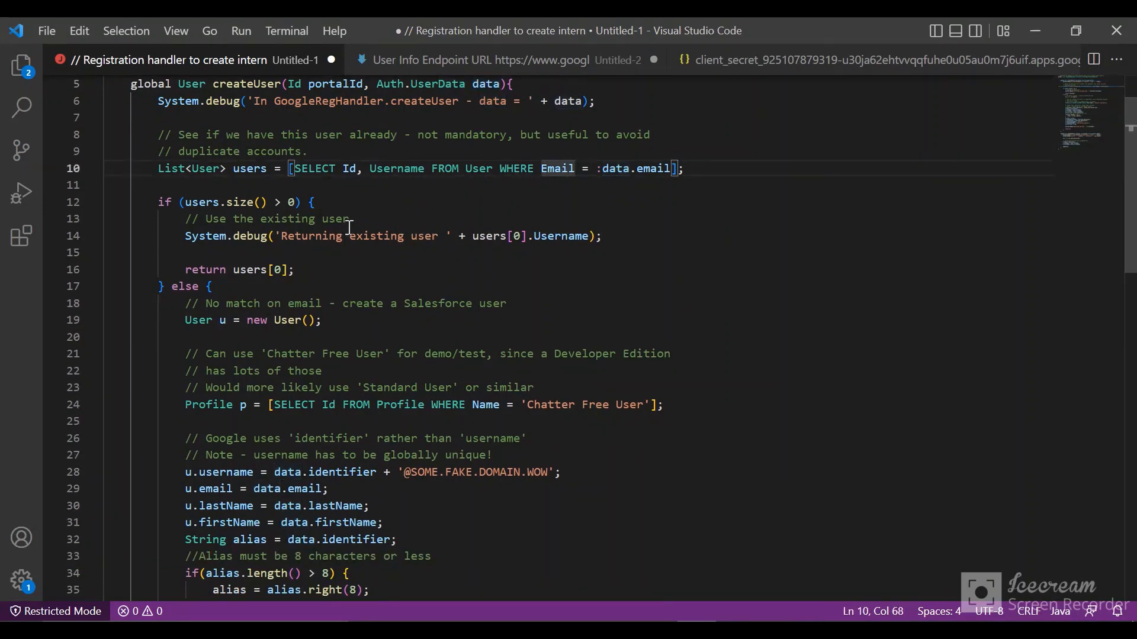
scroll(311, 232, "down", 1)
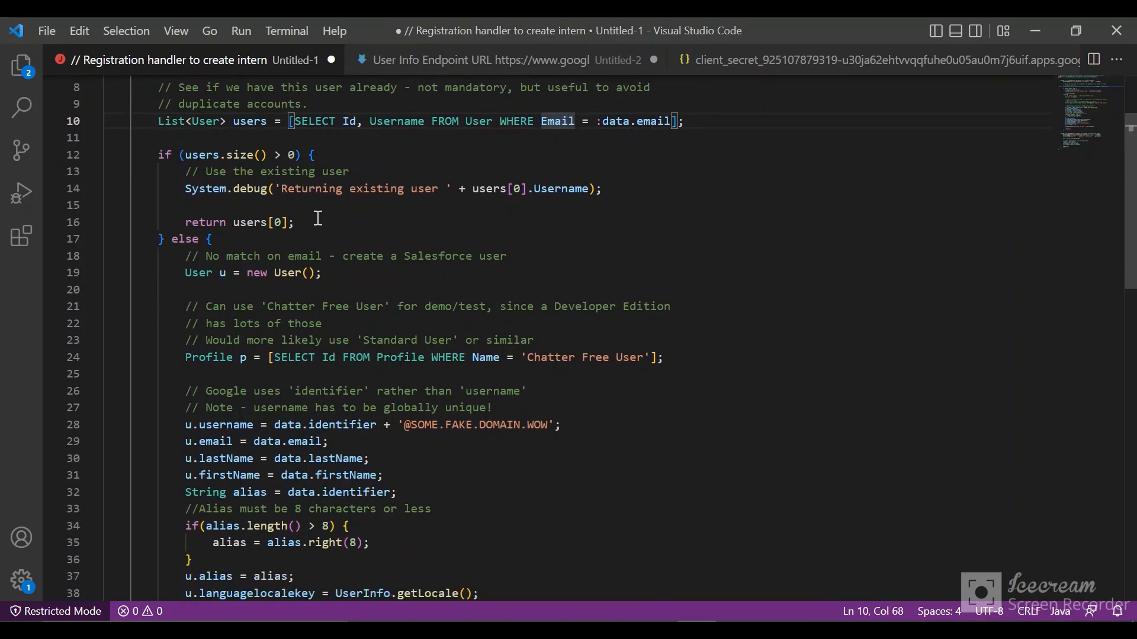
scroll(310, 223, "down", 1)
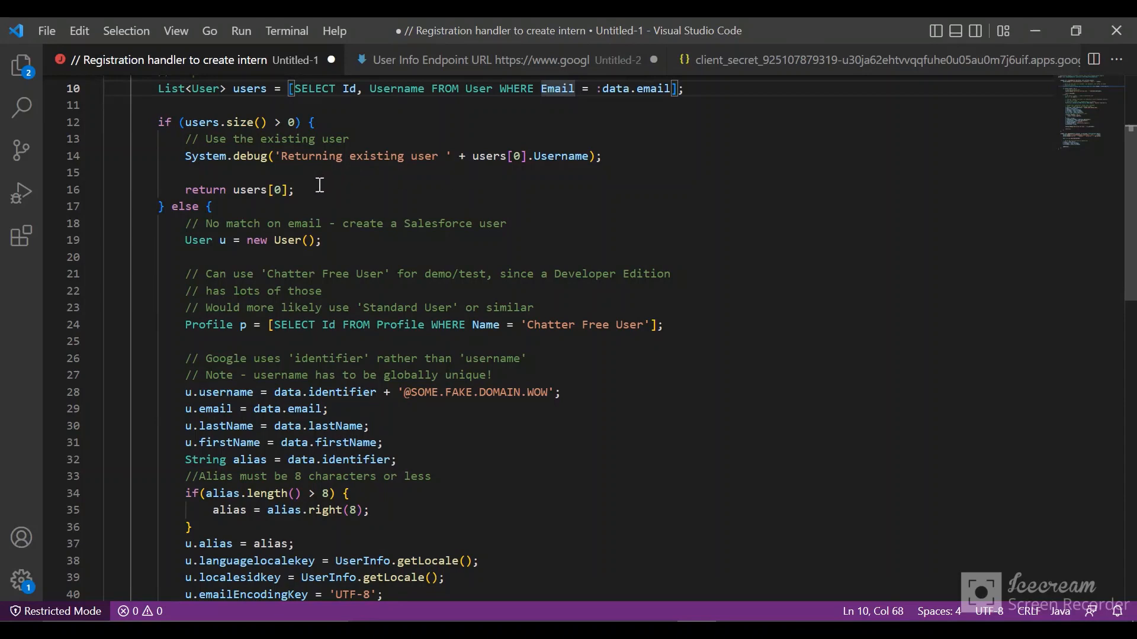
scroll(273, 209, "down", 1)
scroll(274, 209, "down", 2)
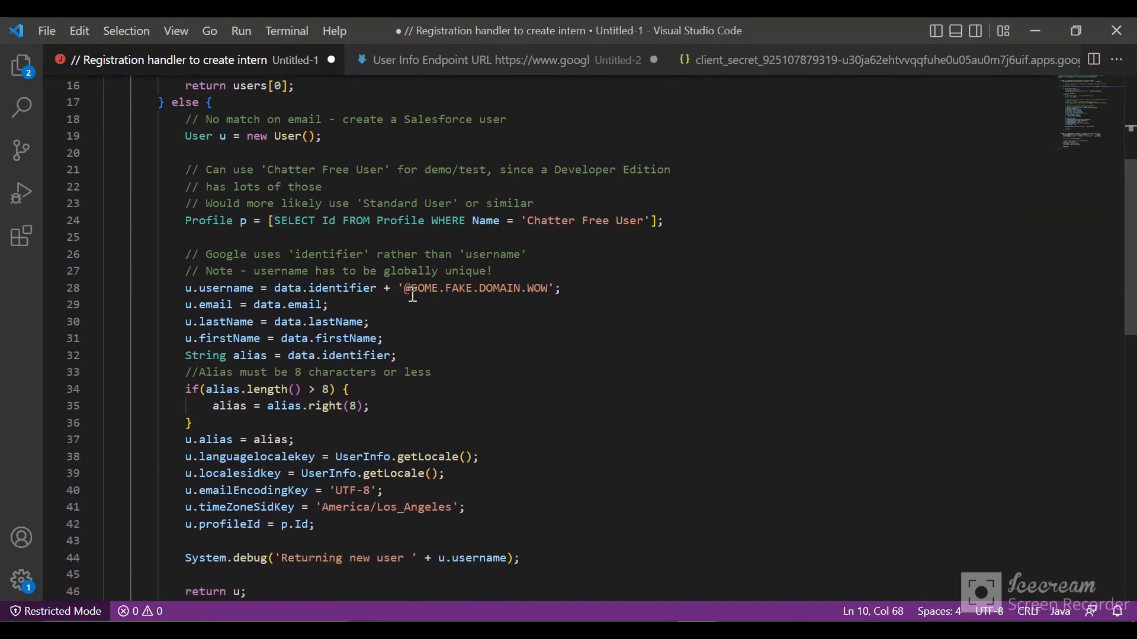
left_click_drag(405, 292, 548, 298)
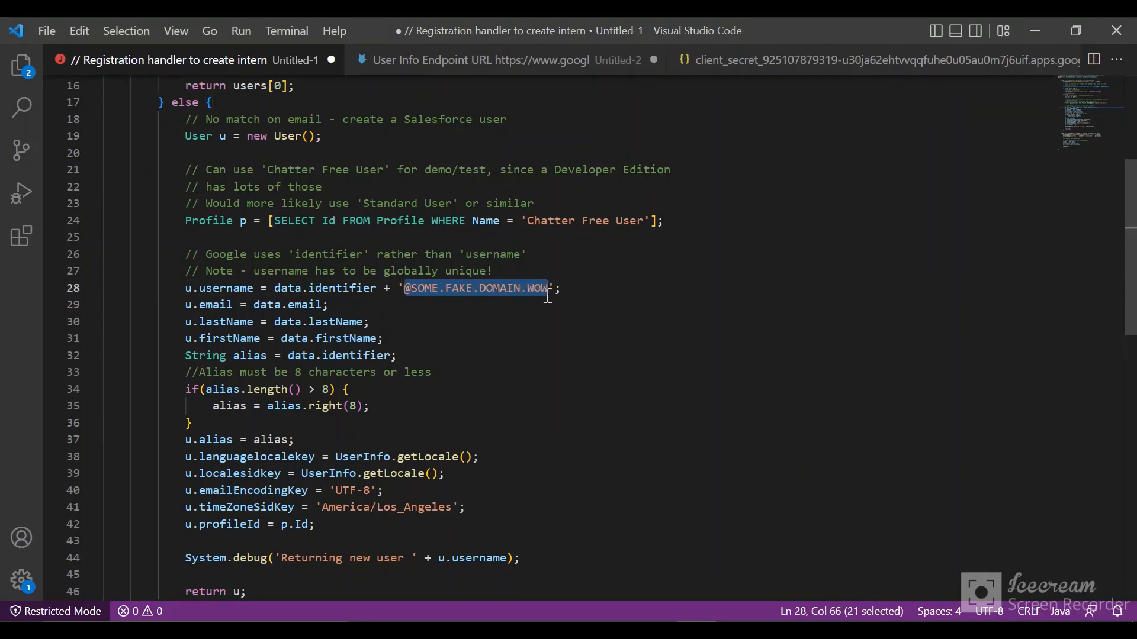
left_click(484, 296)
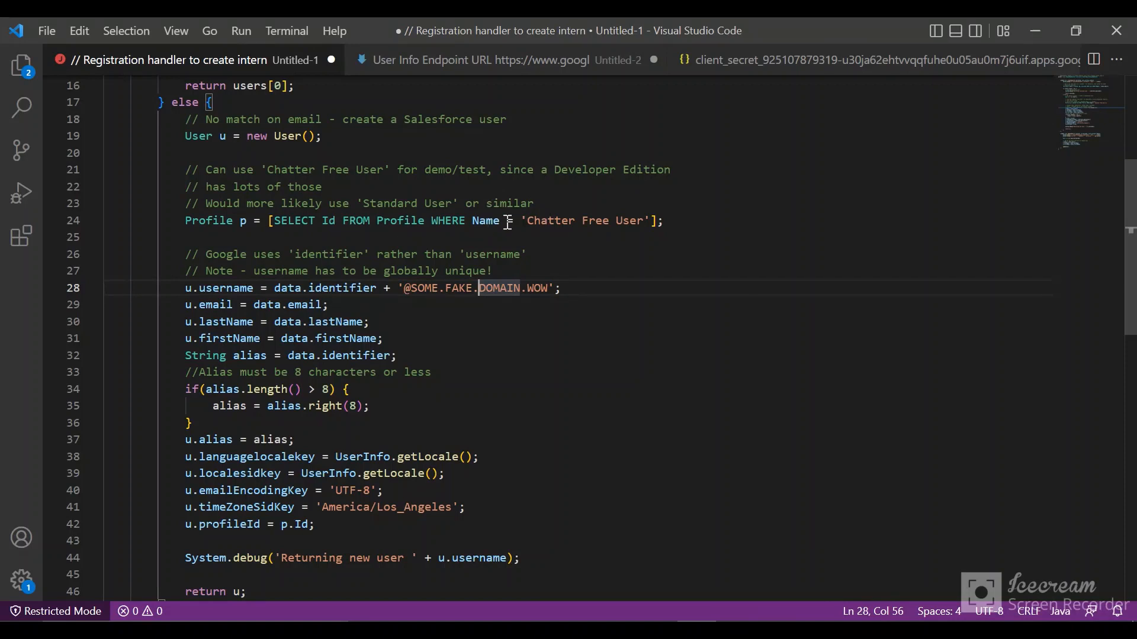
scroll(528, 222, "down", 1)
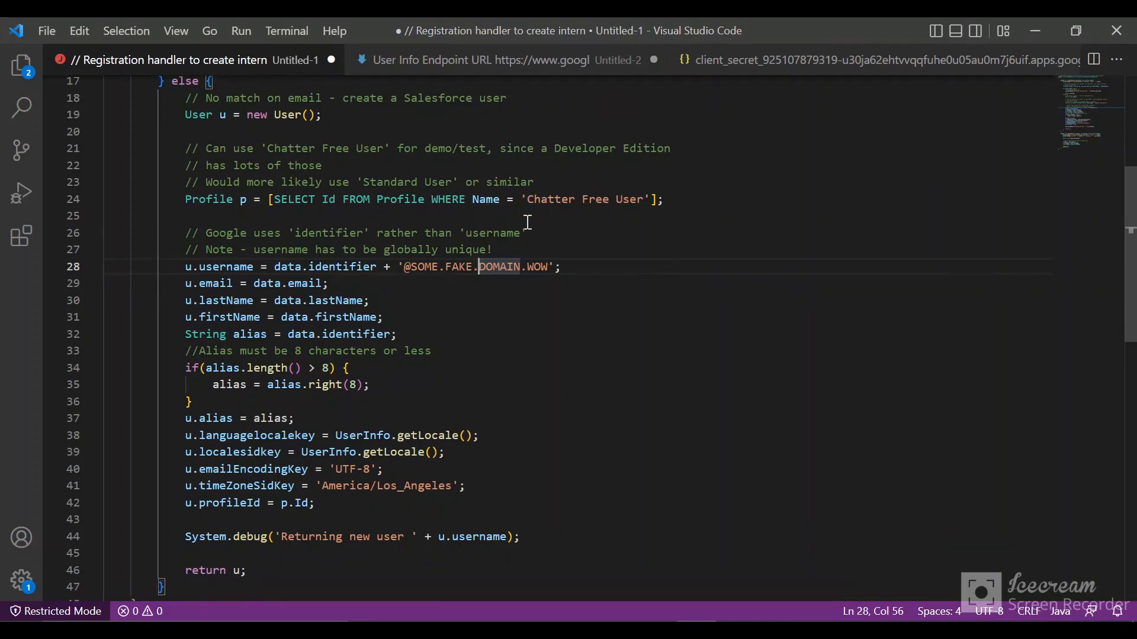
scroll(527, 222, "down", 1)
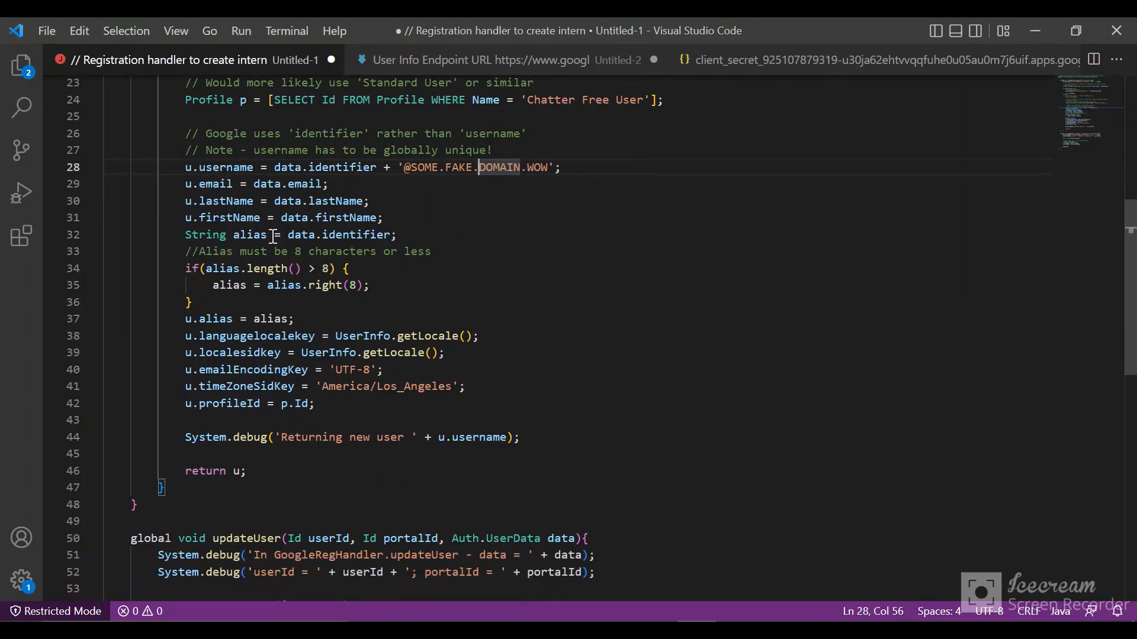
Step: Review the remaining user field assignments in createUser and the whole updateUser method down to its closing brace
scroll(273, 236, "down", 2)
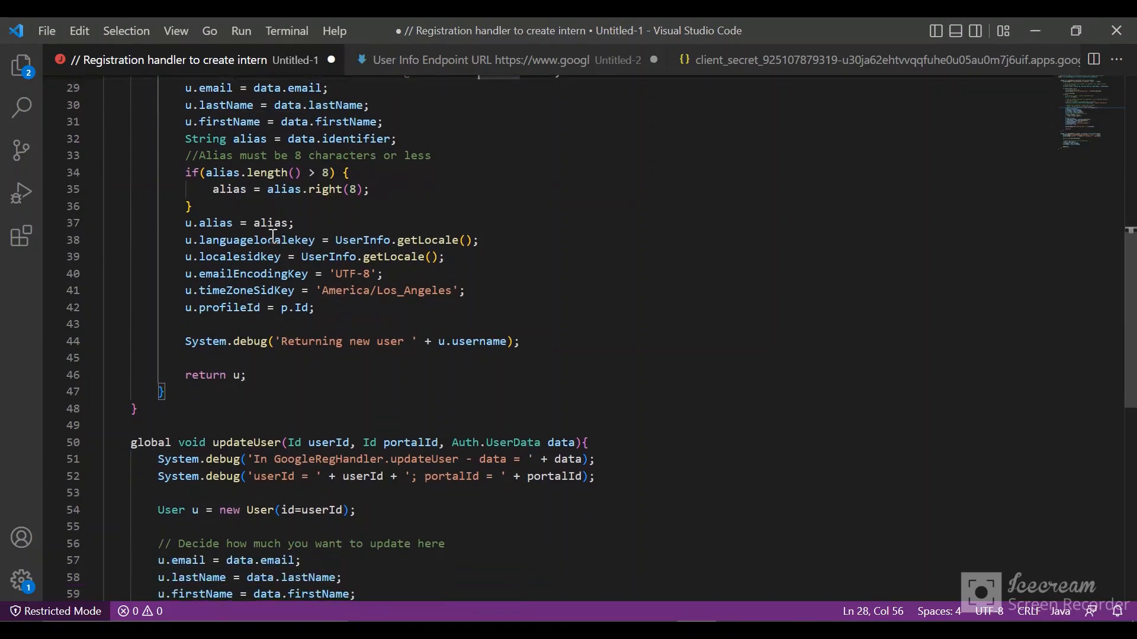
scroll(272, 236, "down", 2)
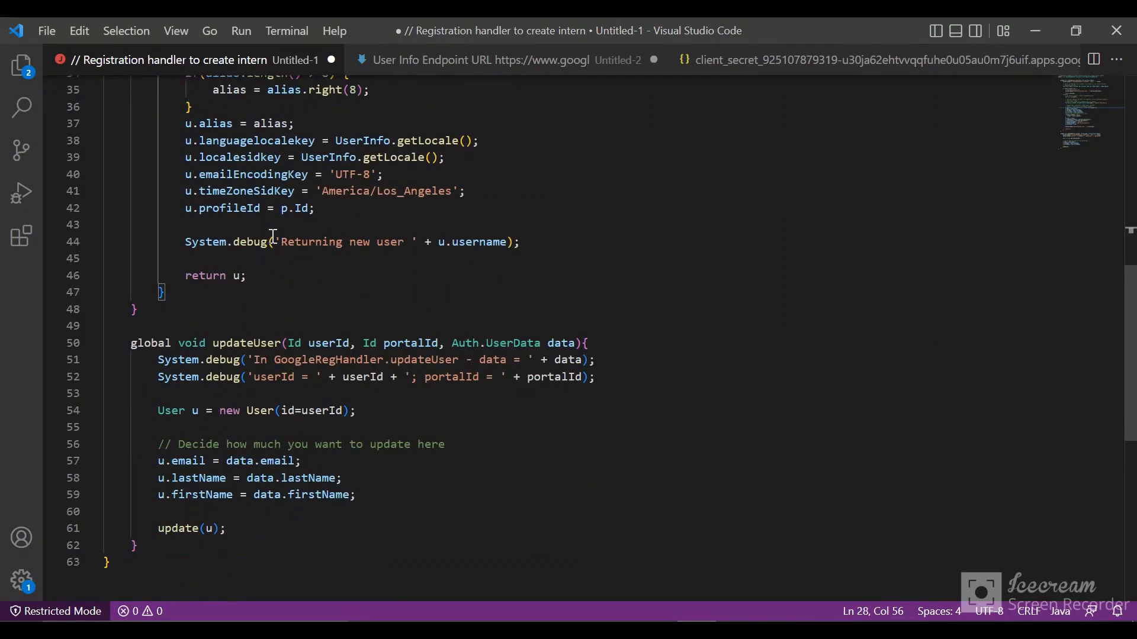
scroll(273, 236, "down", 1)
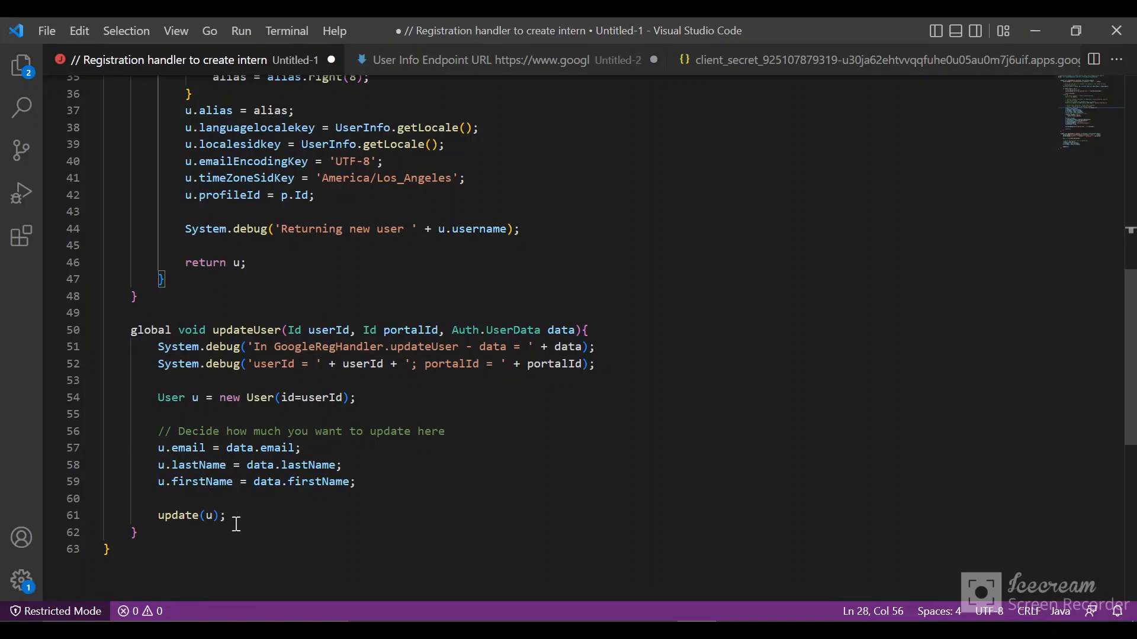
left_click(151, 531)
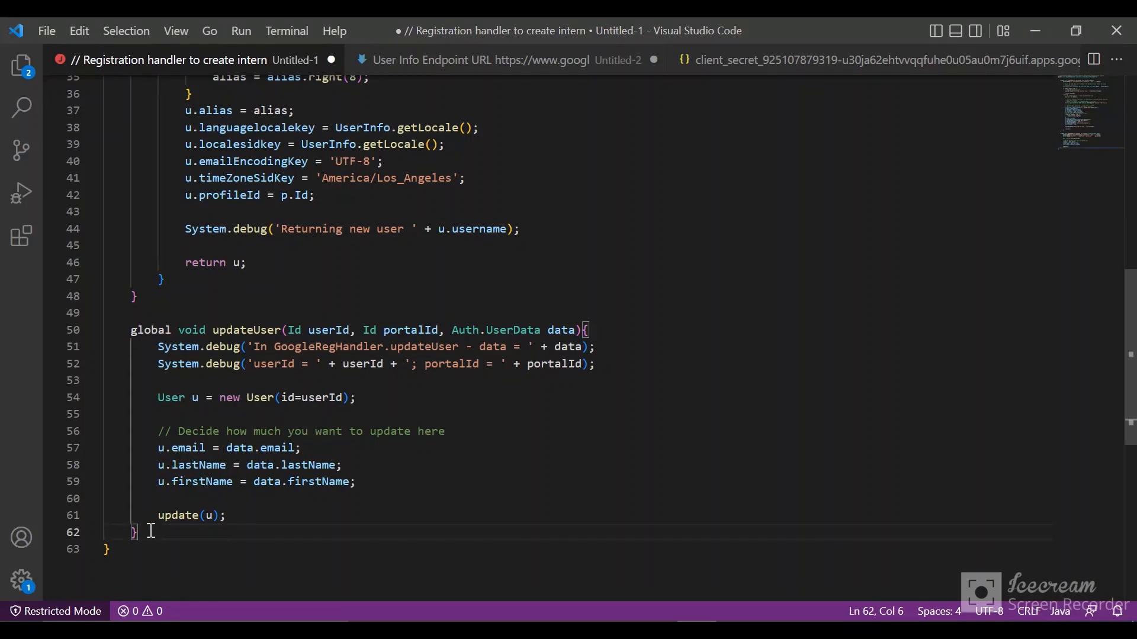
left_click_drag(151, 531, 83, 153)
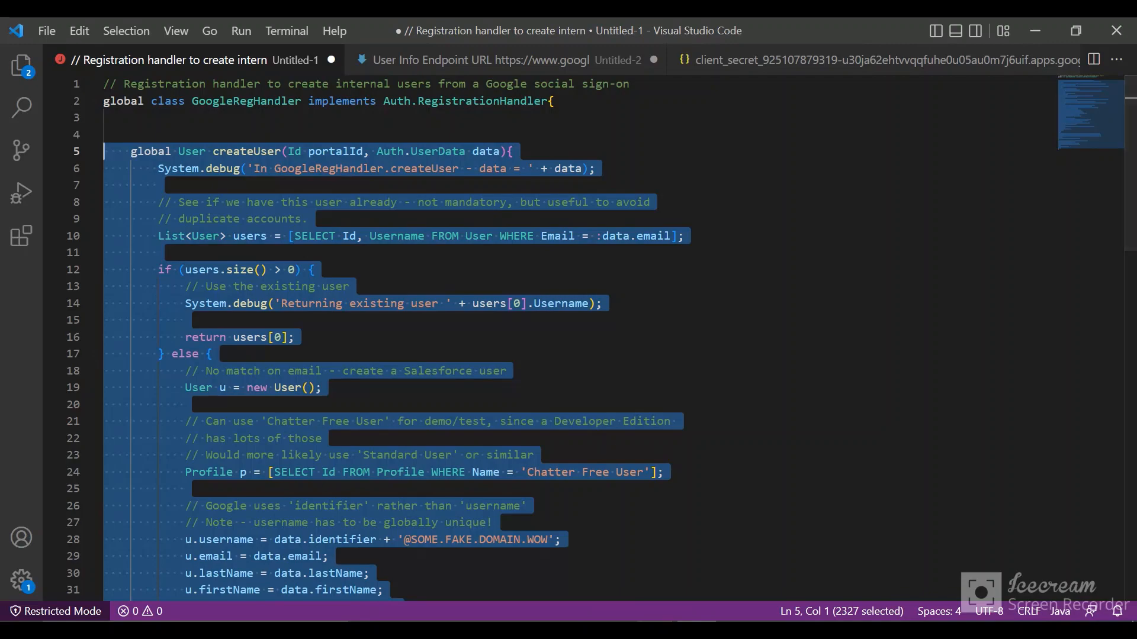
mouse_move(606, 594)
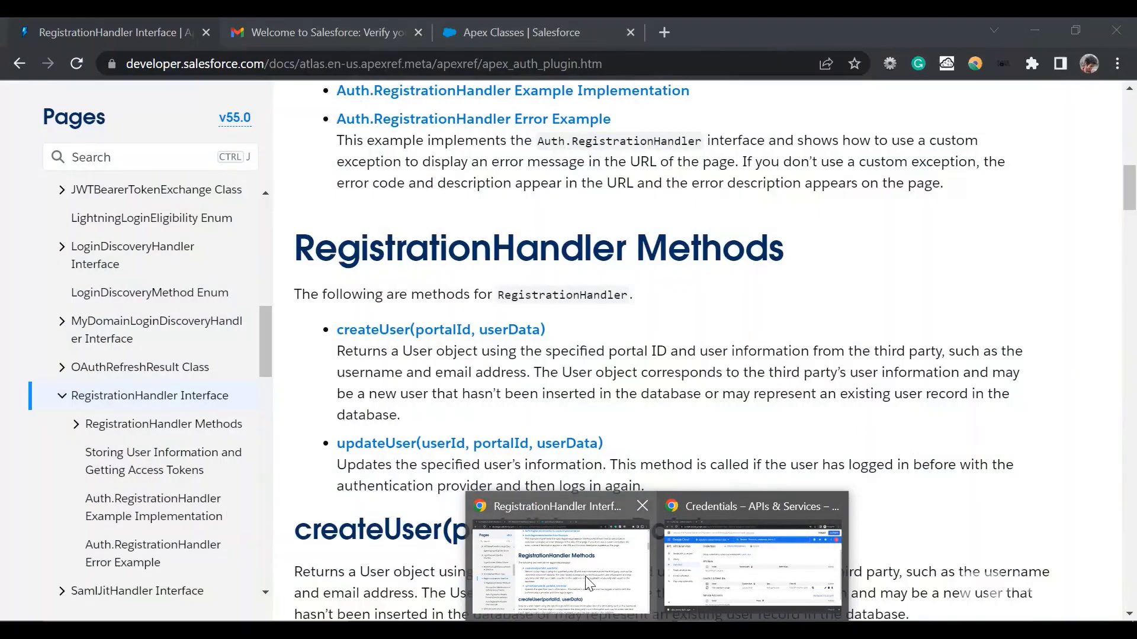
left_click(588, 583)
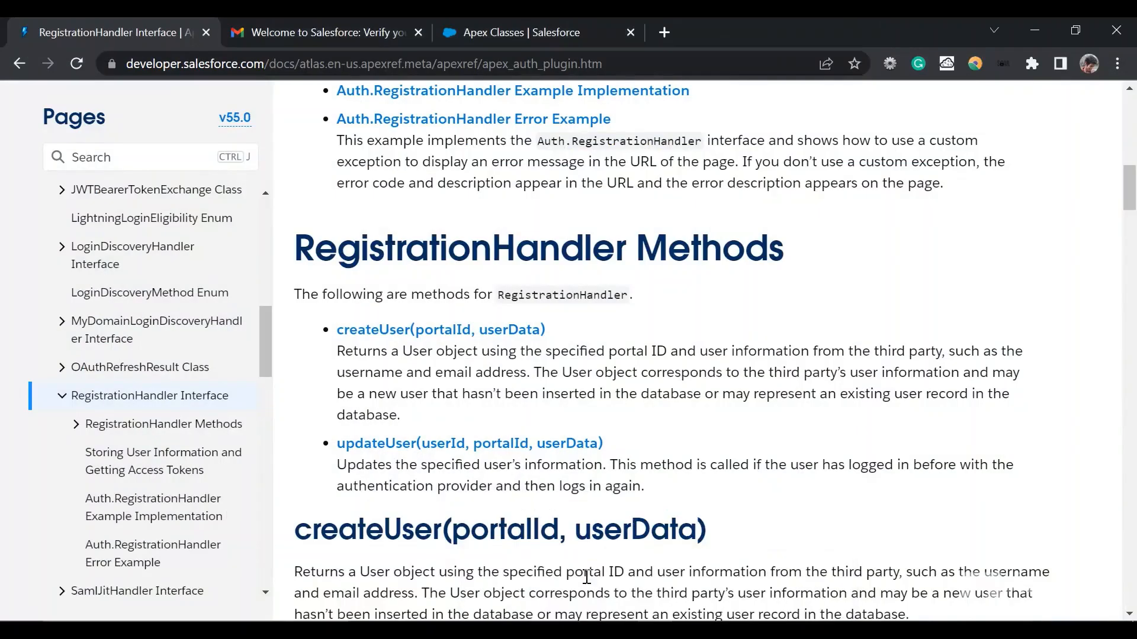
left_click(527, 27)
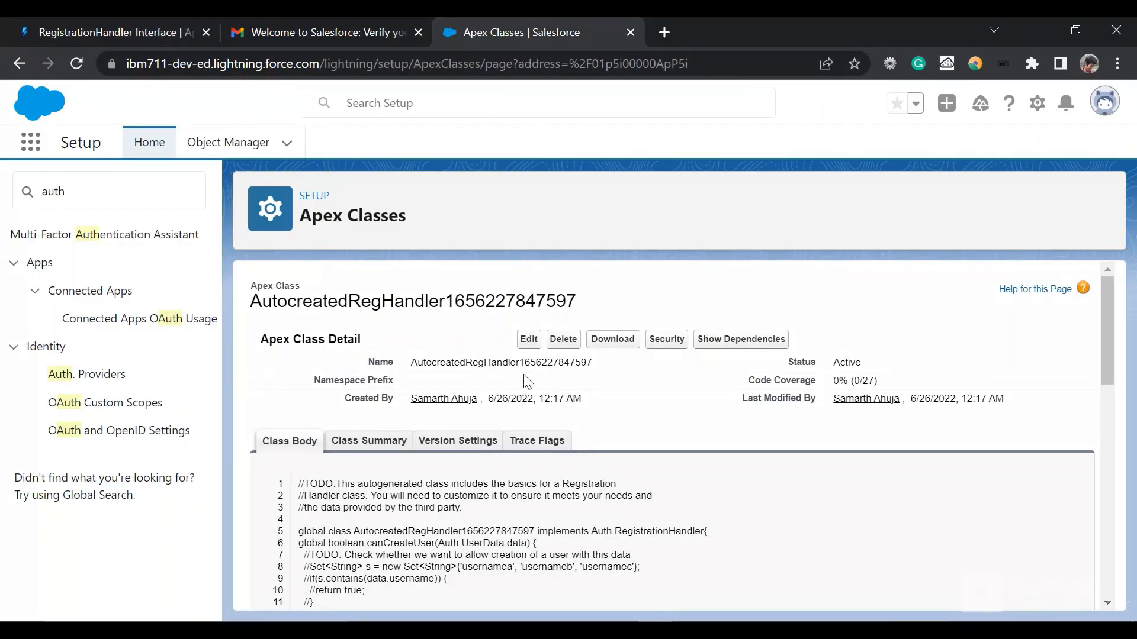
left_click(535, 343)
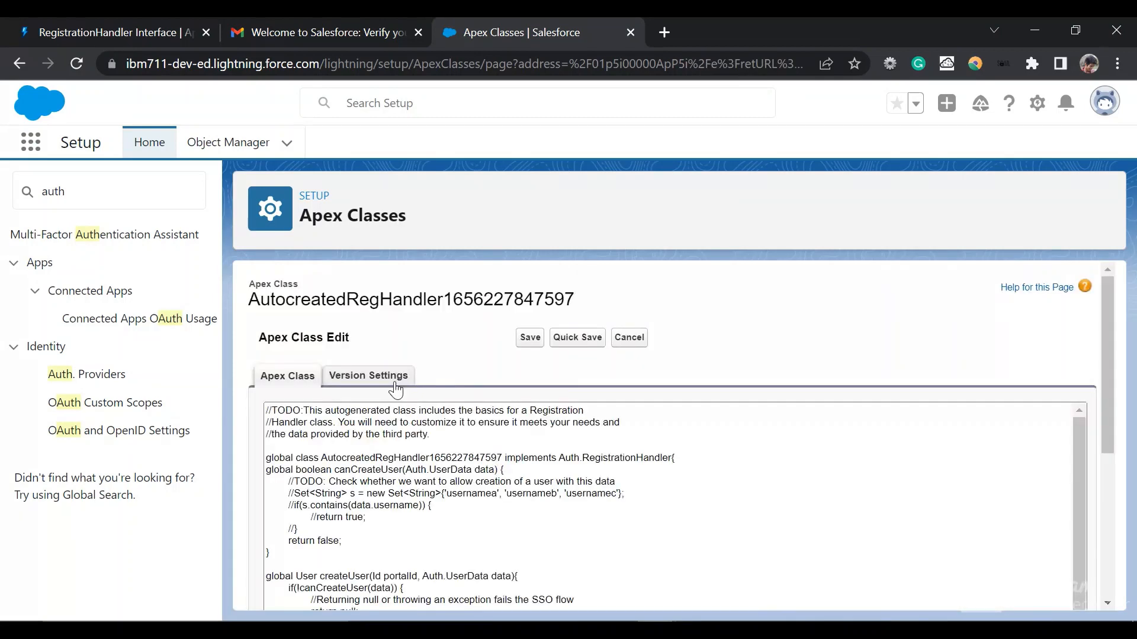
Step: Replace the autogenerated method code inside the Apex class with the copied createUser and updateUser methods and save the class
scroll(396, 386, "down", 8)
scroll(385, 546, "up", 6)
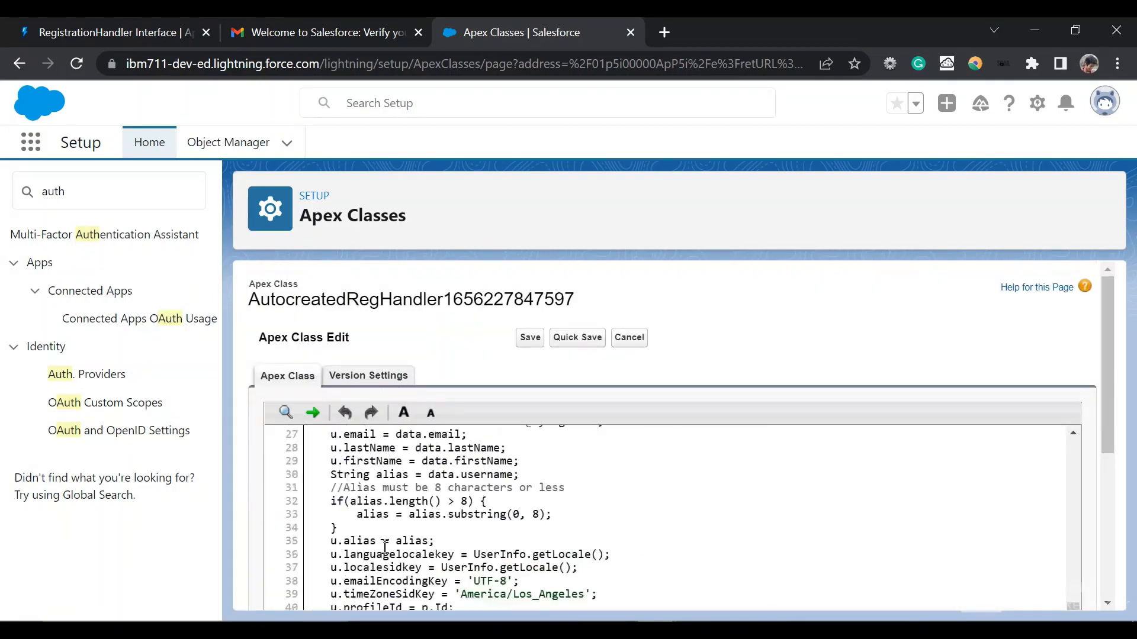
left_click_drag(306, 498, 321, 530)
key("ctrl+v")
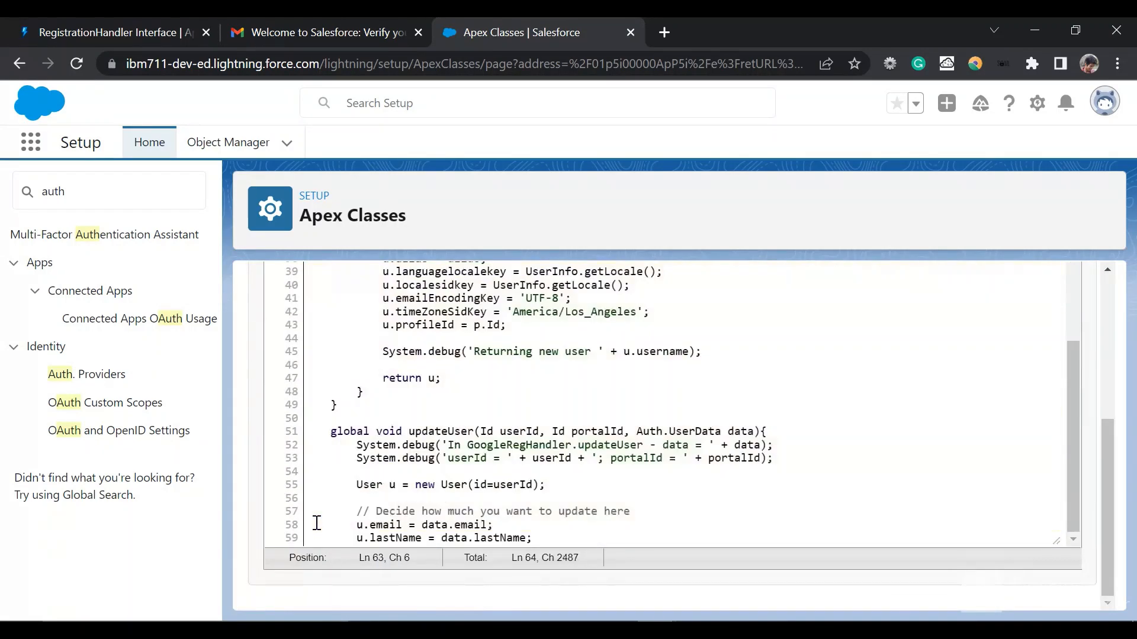
scroll(418, 471, "up", 15)
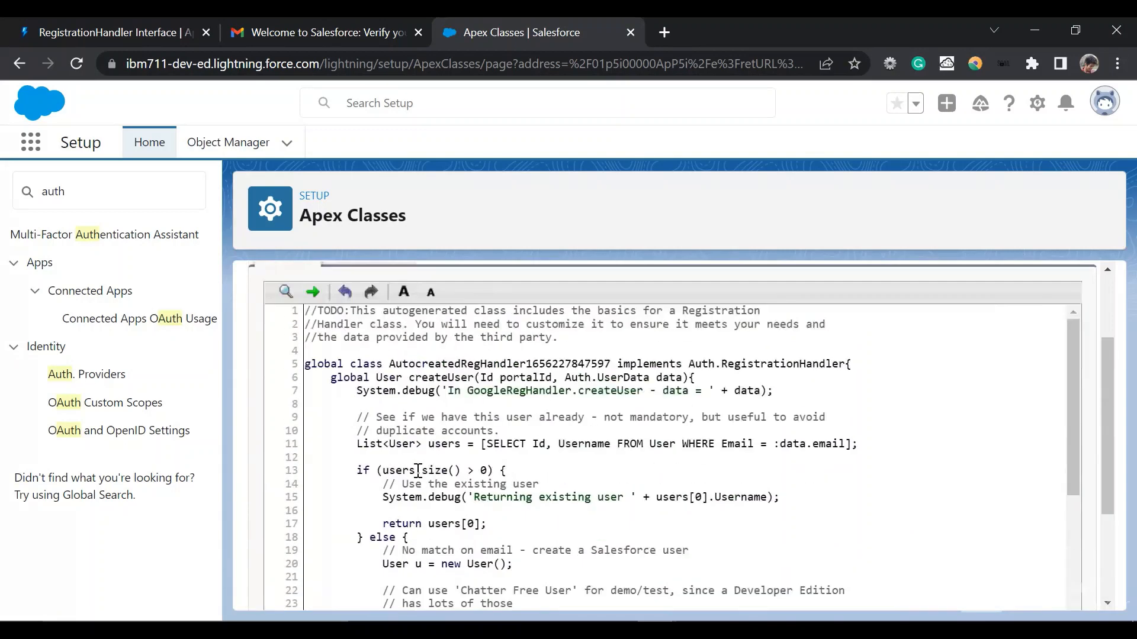
left_click(532, 340)
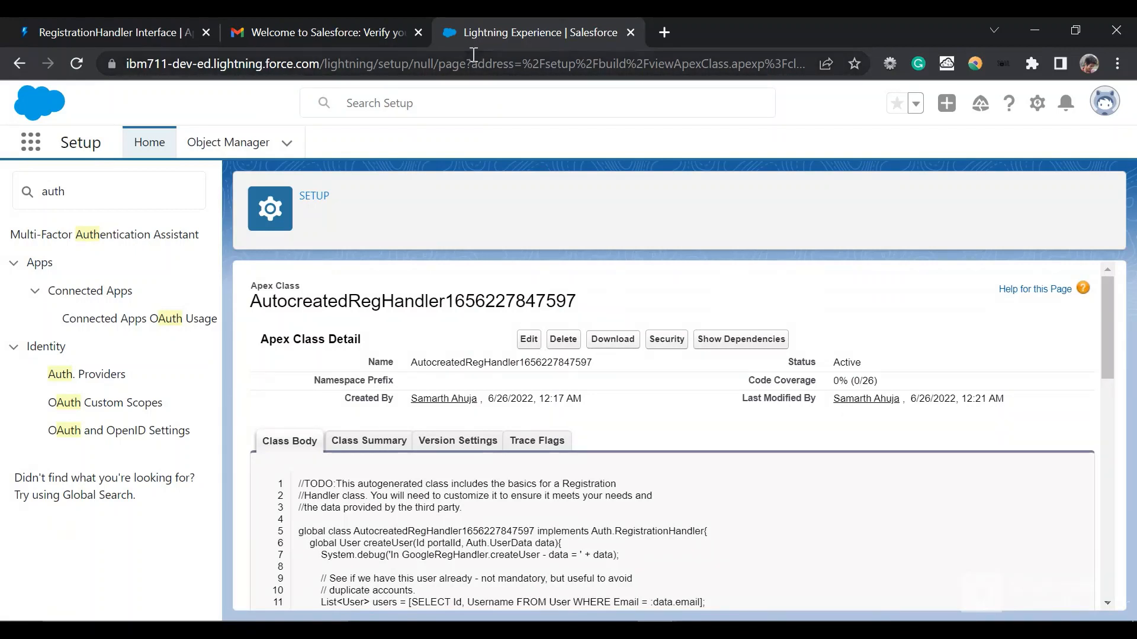
Step: Find My Domain in Setup by searching for 'my dom' and open its settings page
left_click(165, 186)
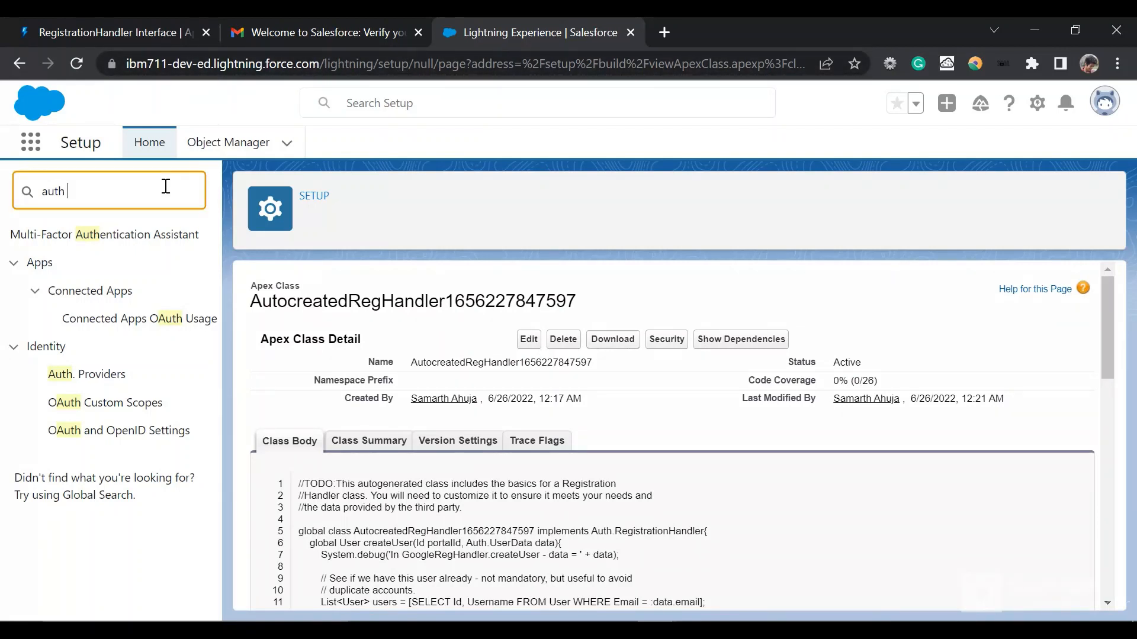
key("BackSpace")
key("BackSpace")
key("BackSpace")
key("BackSpace")
key("BackSpace")
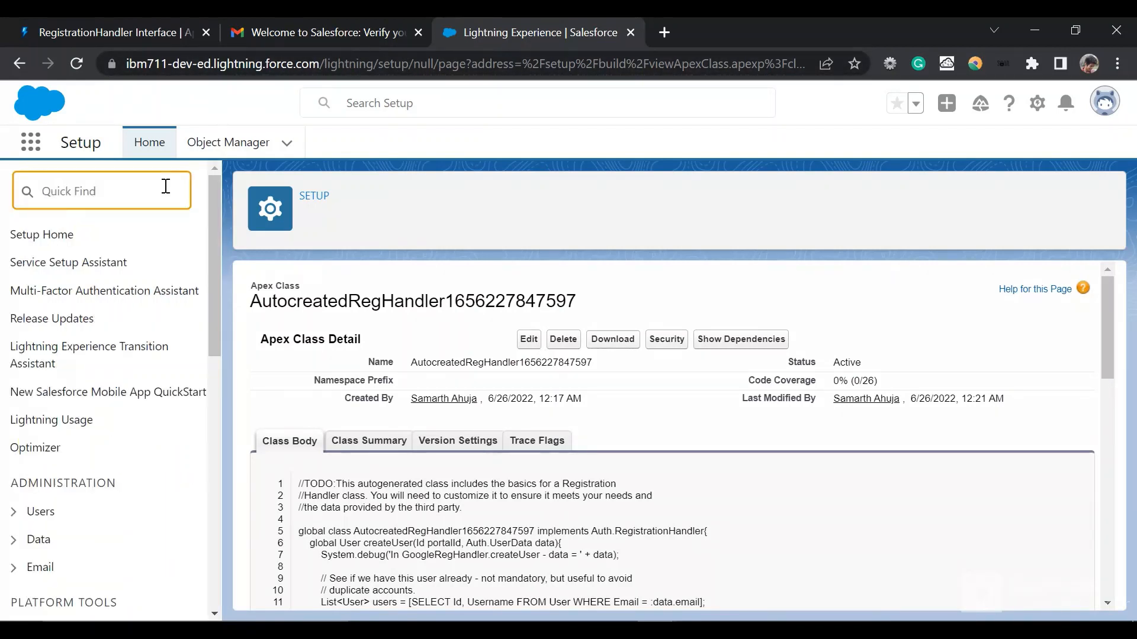
type("my dom")
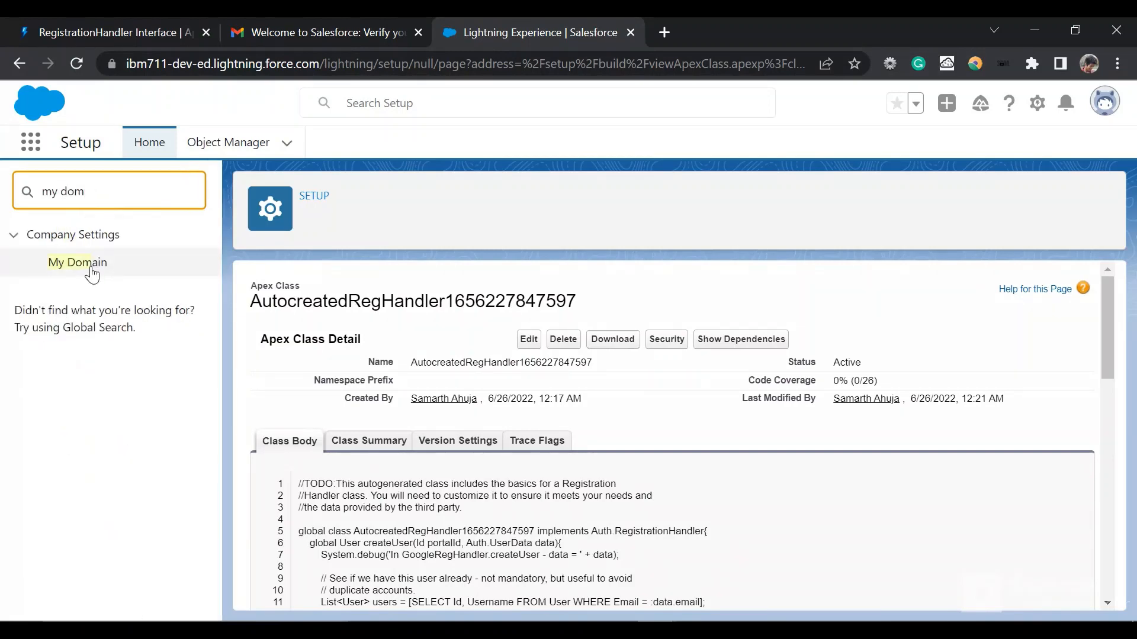
left_click(89, 264)
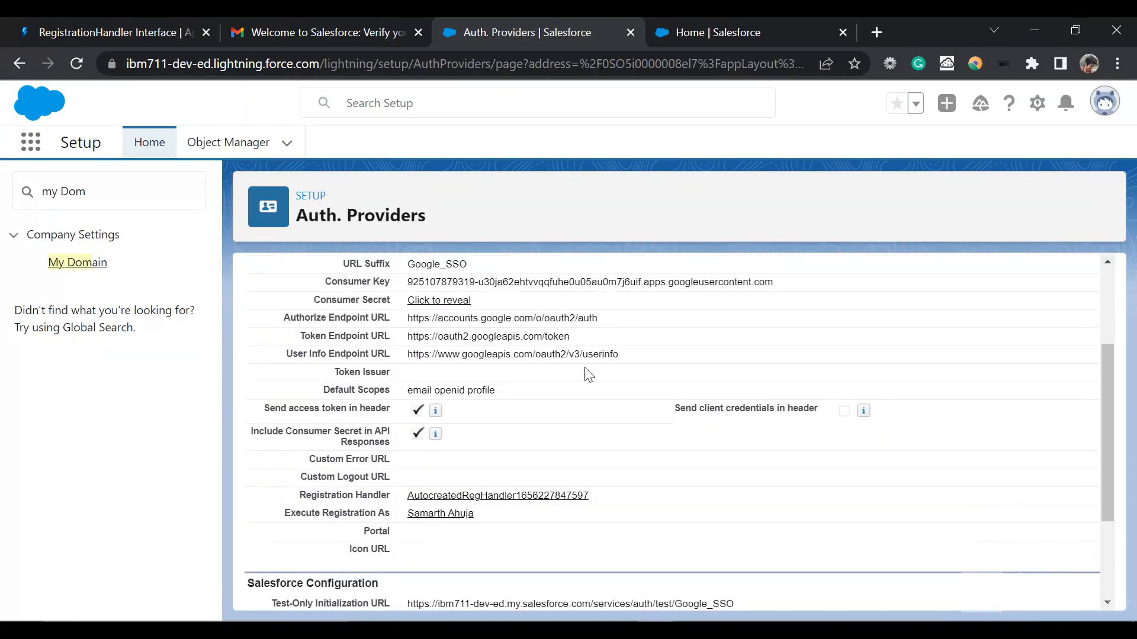
Step: Review the Google SSO provider's endpoint URLs, default scopes, registration handler and Salesforce configuration URLs on its Auth. Provider detail page
scroll(589, 374, "up", 4)
scroll(575, 376, "down", 4)
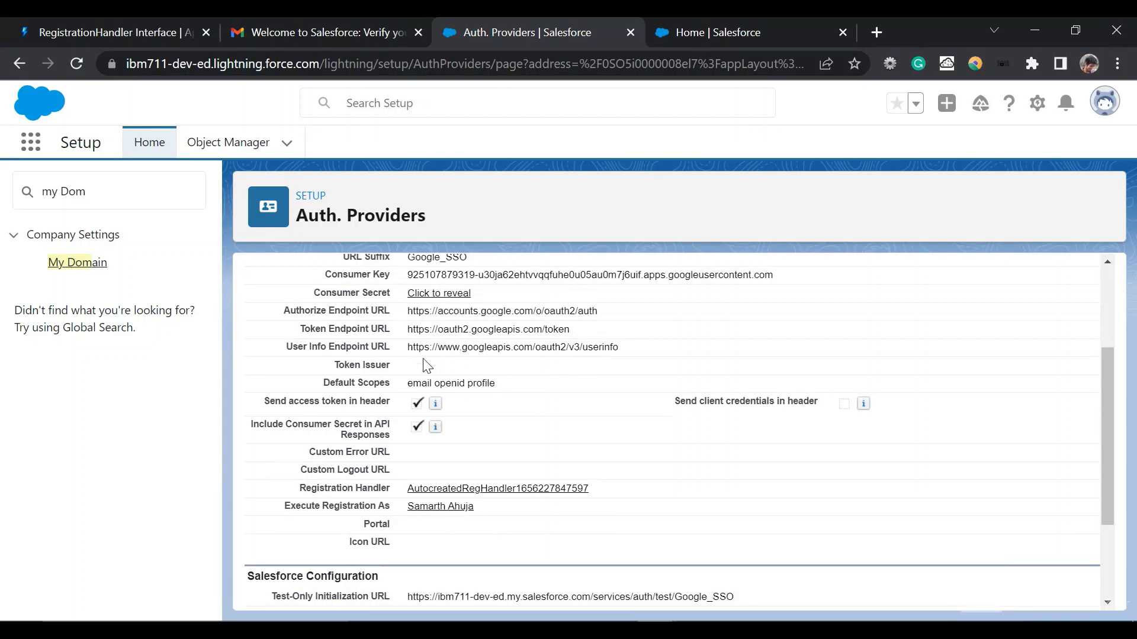
scroll(426, 365, "up", 2)
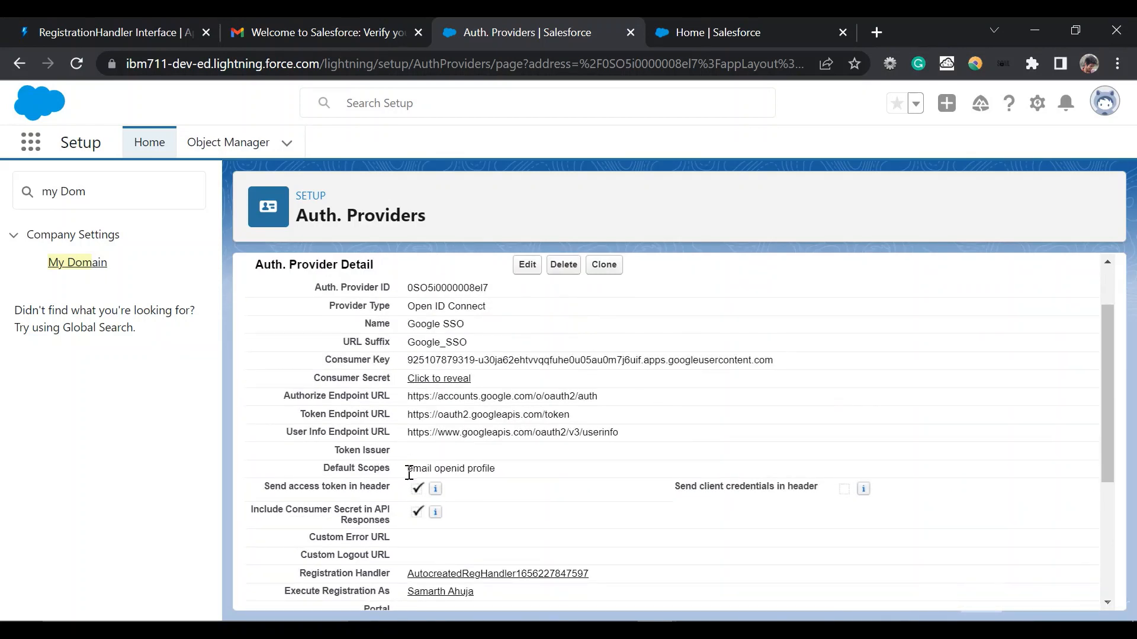
left_click_drag(409, 471, 456, 470)
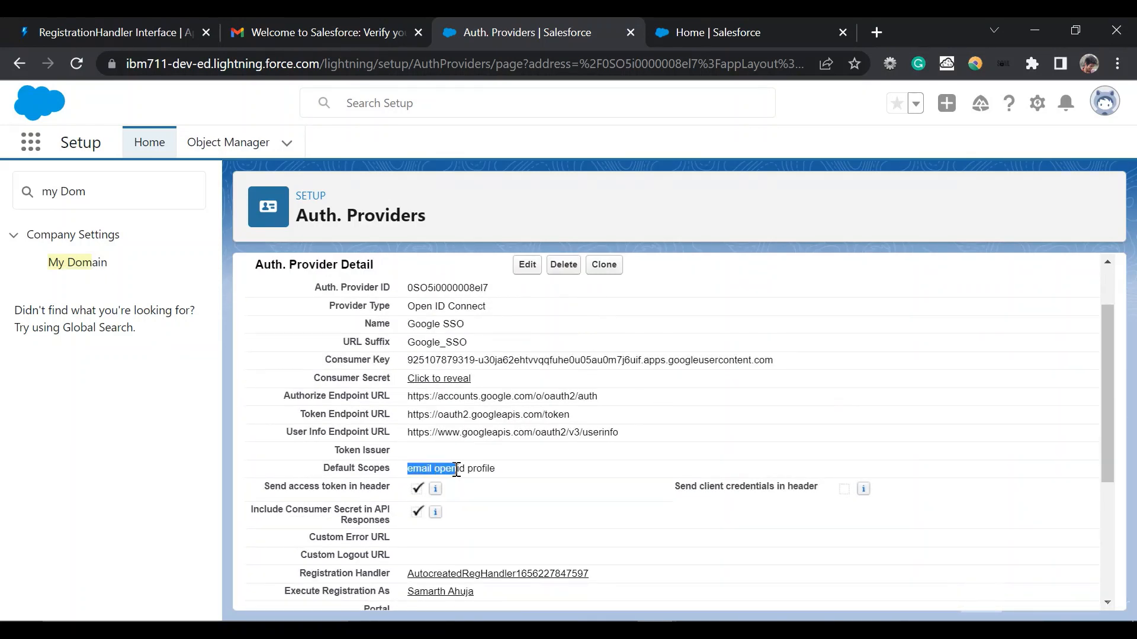
left_click(479, 470)
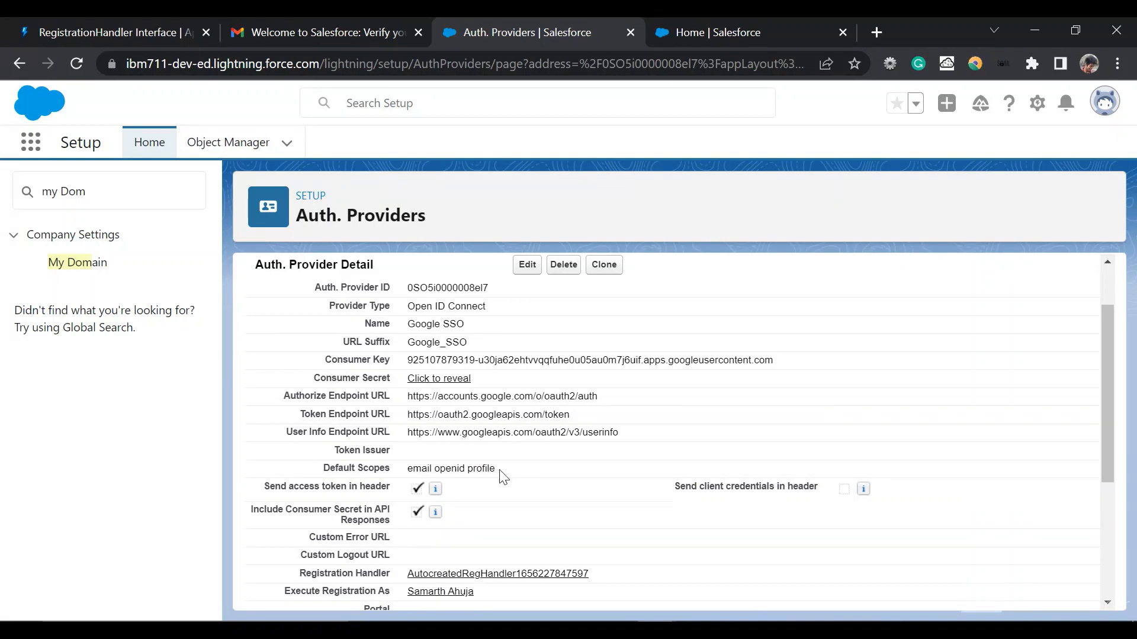
left_click_drag(502, 473, 413, 467)
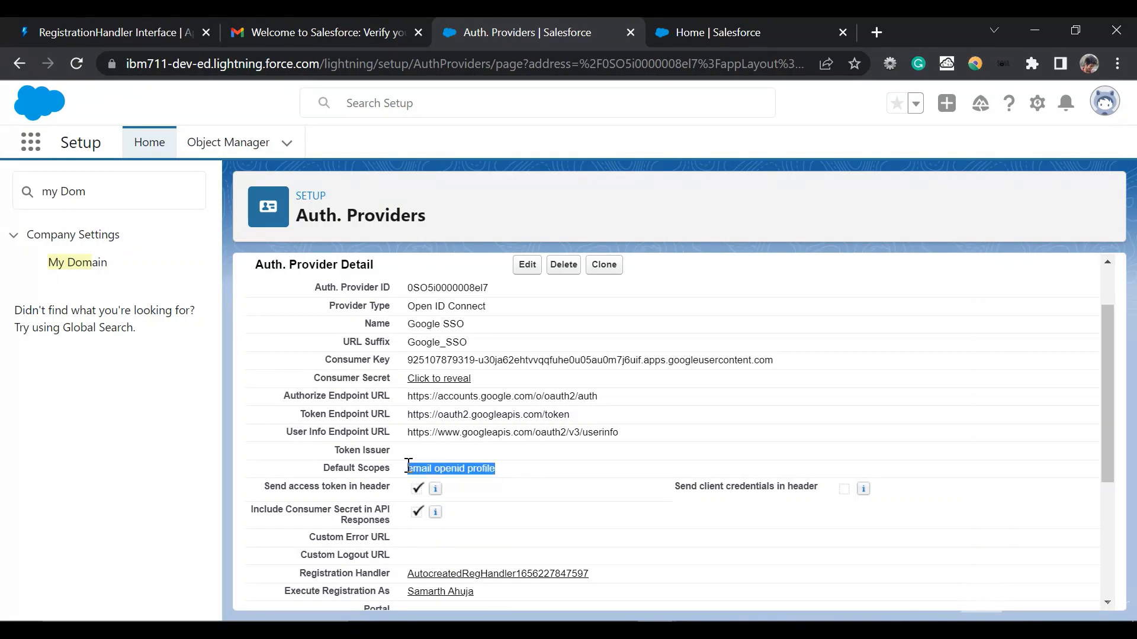
scroll(408, 466, "down", 3)
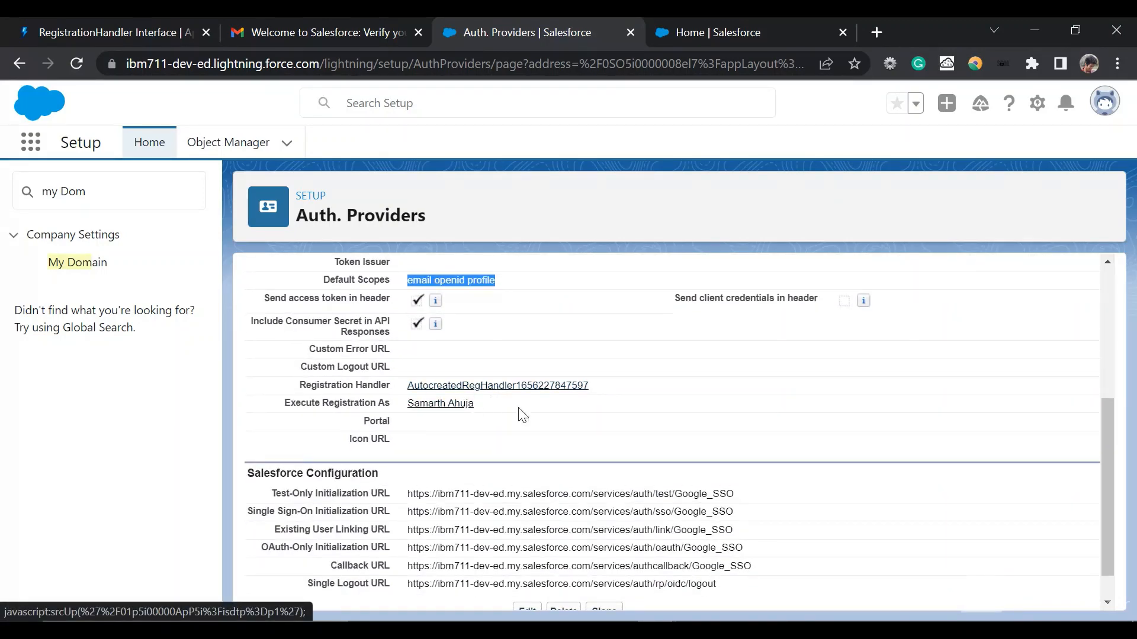
scroll(534, 425, "up", 5)
scroll(534, 425, "down", 2)
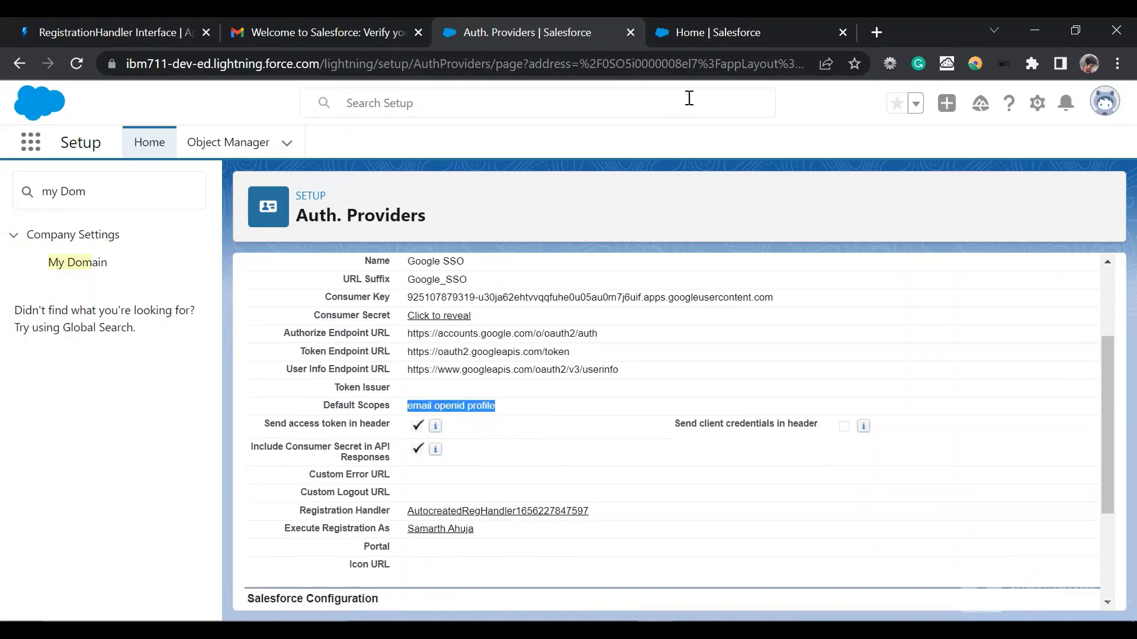
Step: Copy the current My Domain URL from My Domain Details and open it in a new incognito window
left_click(720, 36)
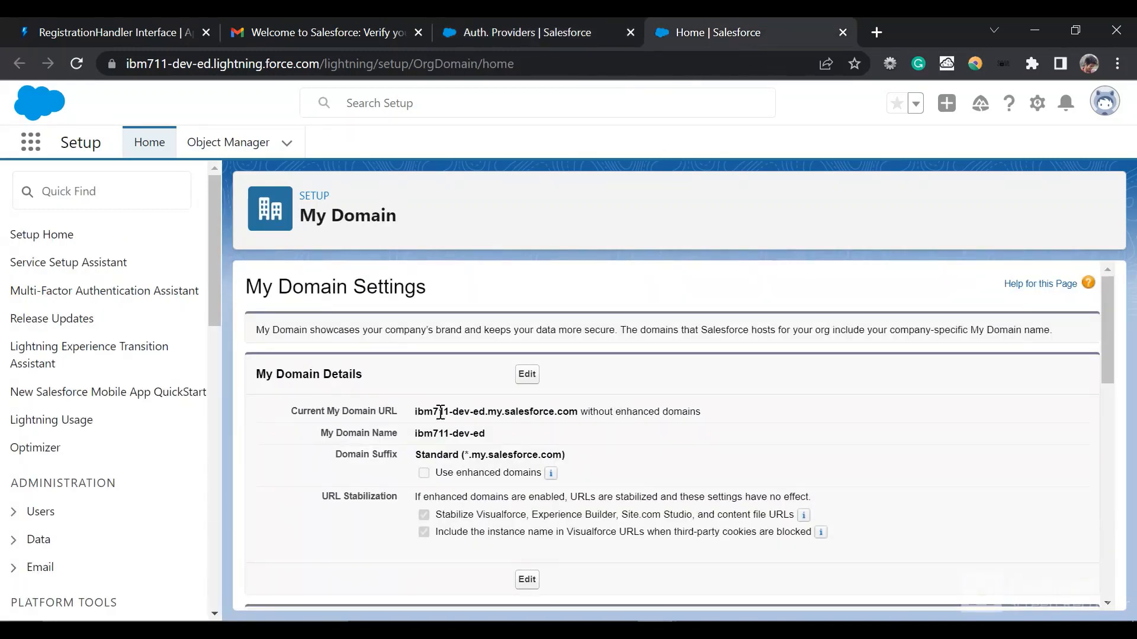
left_click_drag(414, 413, 572, 412)
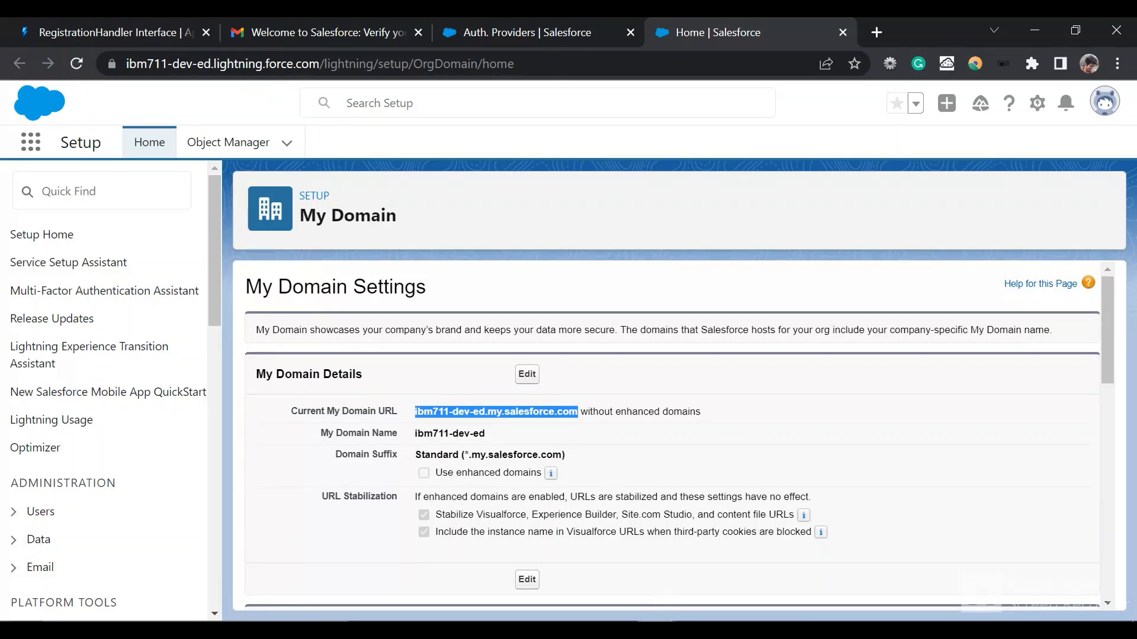
mouse_move(657, 618)
left_click(707, 587)
key("ctrl+shift+n")
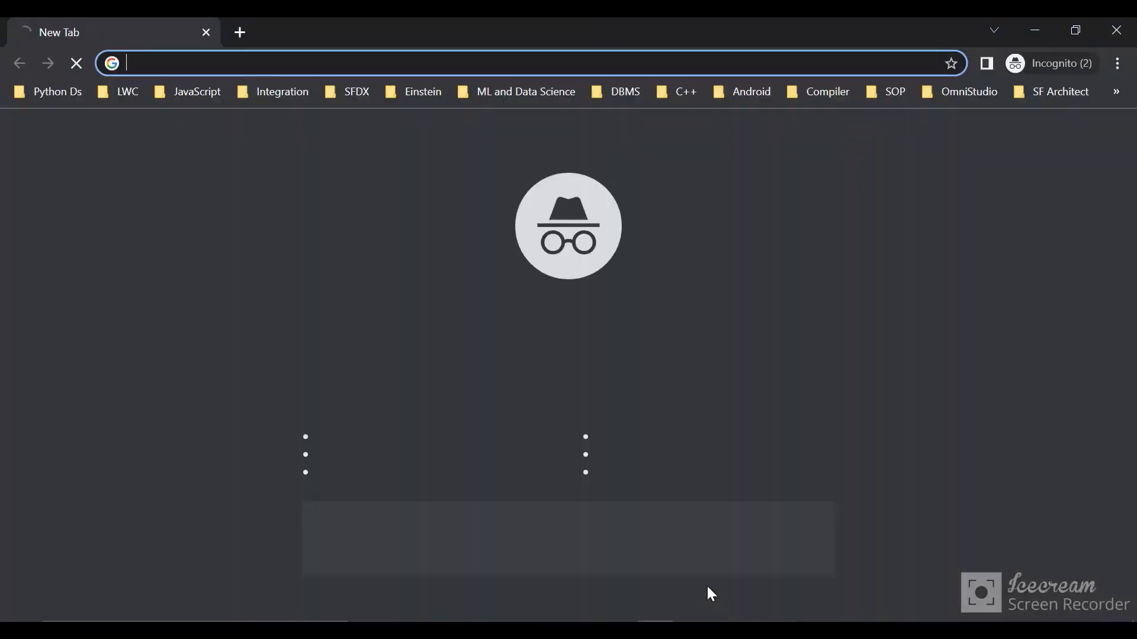
key("ctrl+v")
key("Return")
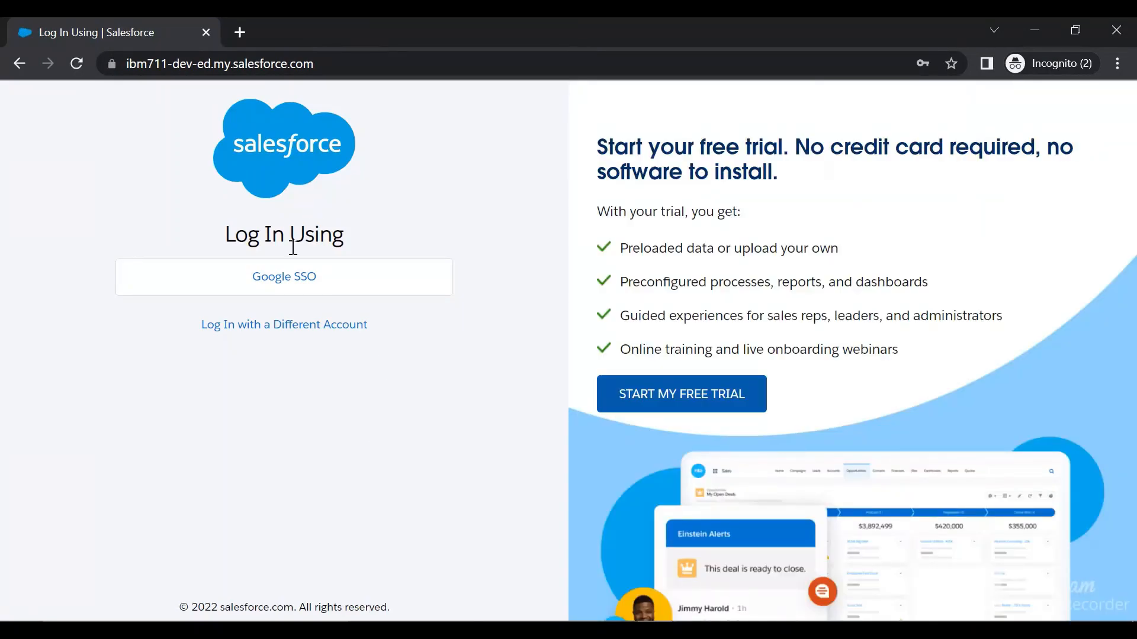
Step: Log in through Google SSO with the second listed Google account and decline to register a mobile phone
left_click(287, 277)
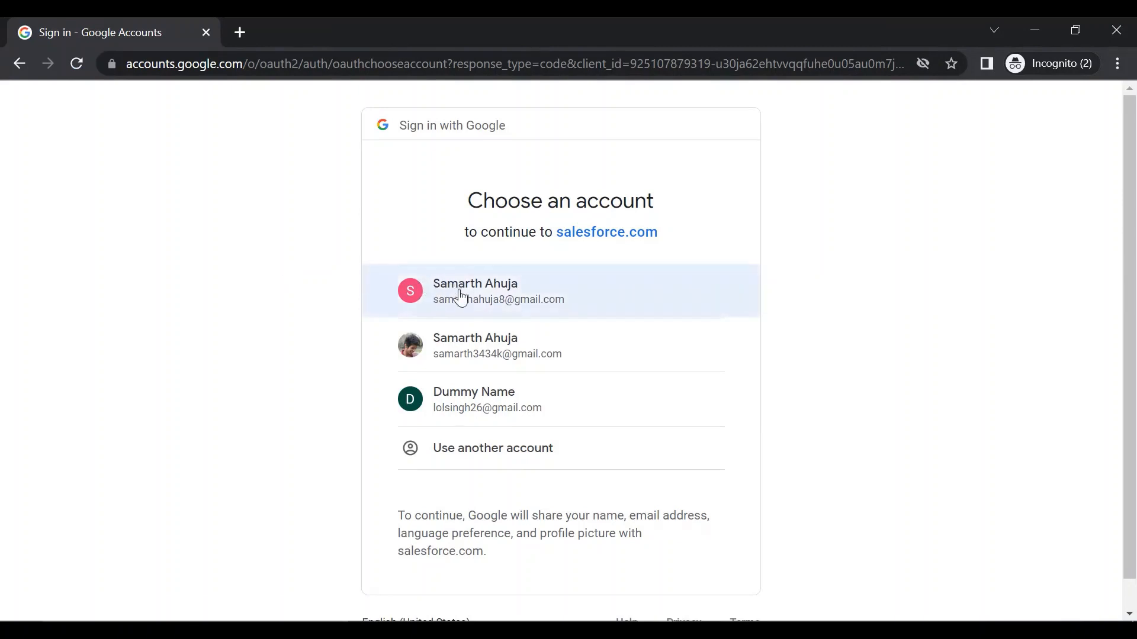
left_click(466, 342)
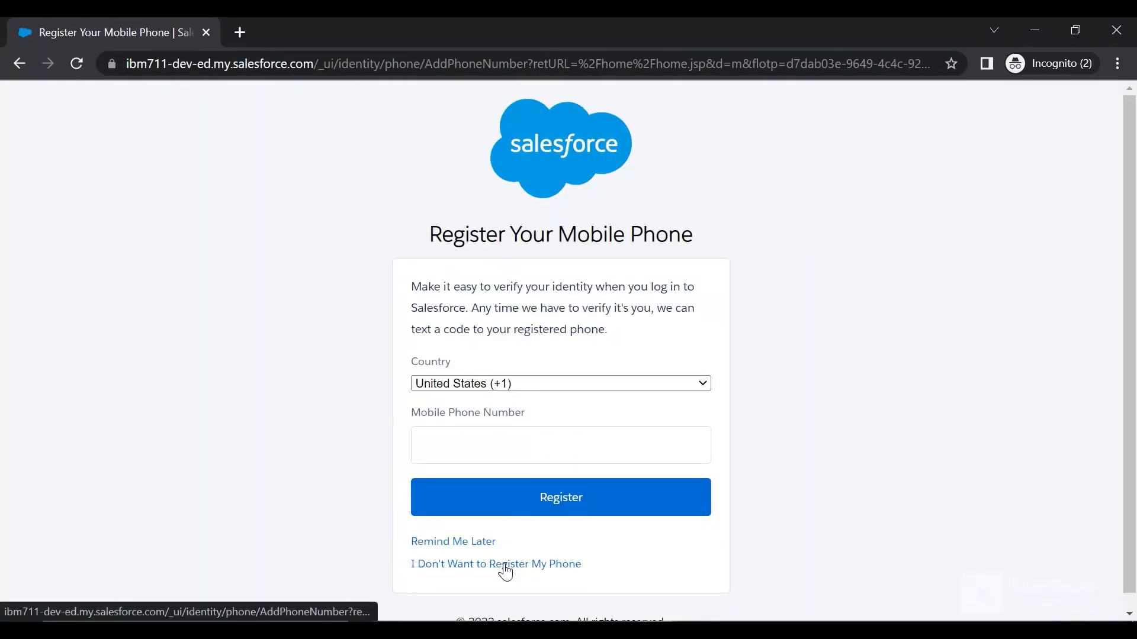
left_click(505, 566)
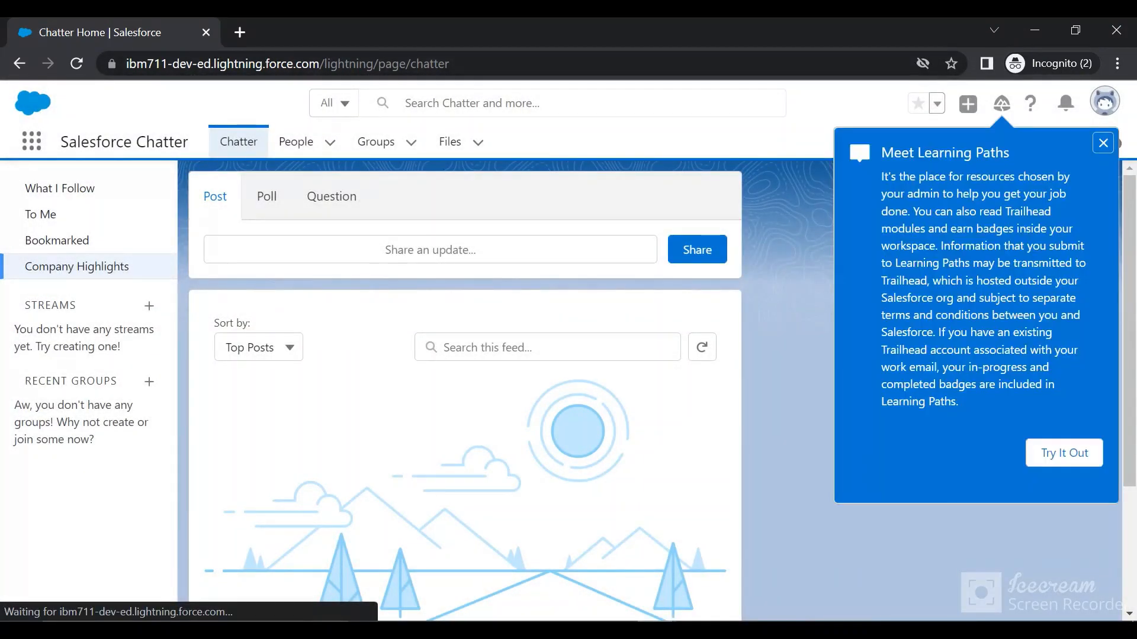
left_click(517, 562)
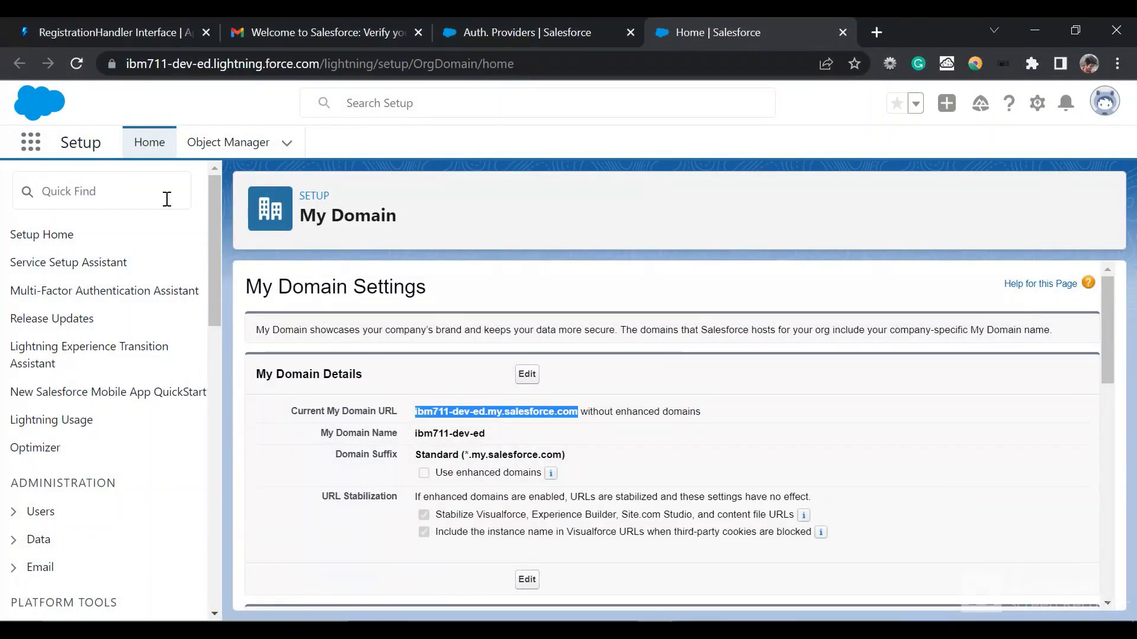
left_click(167, 200)
type("user")
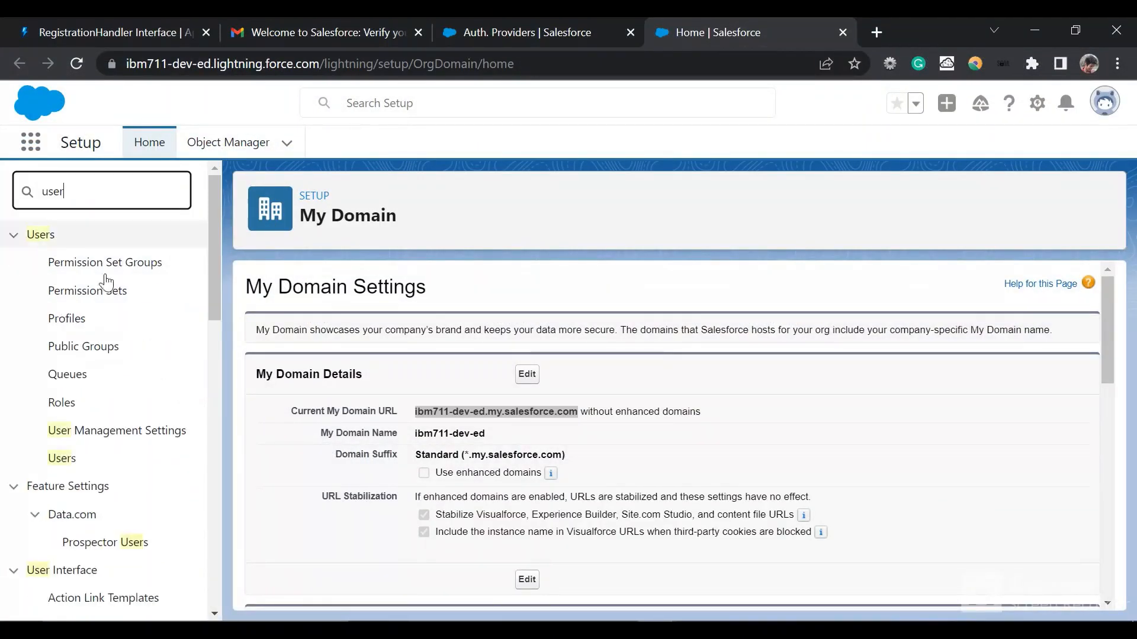
left_click(55, 458)
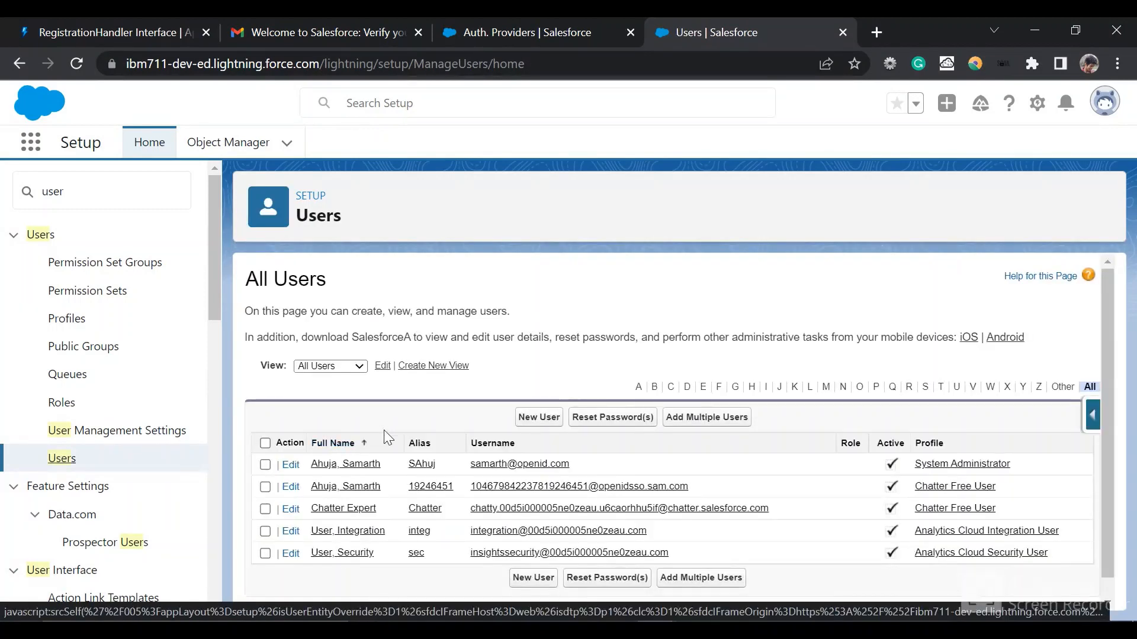
scroll(373, 450, "down", 1)
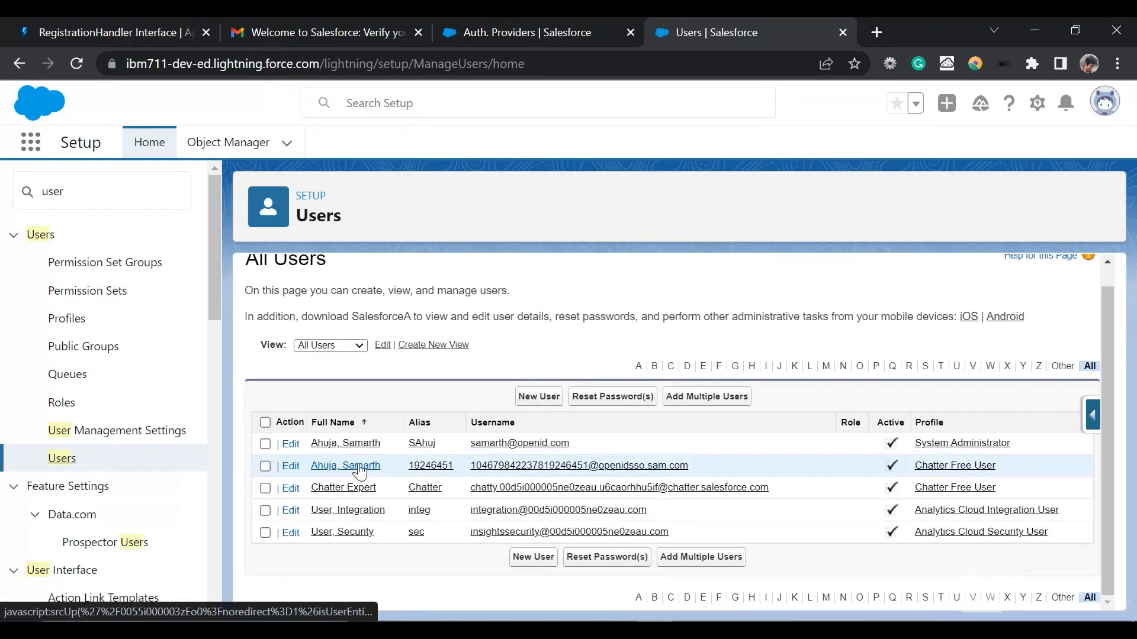
left_click(359, 468)
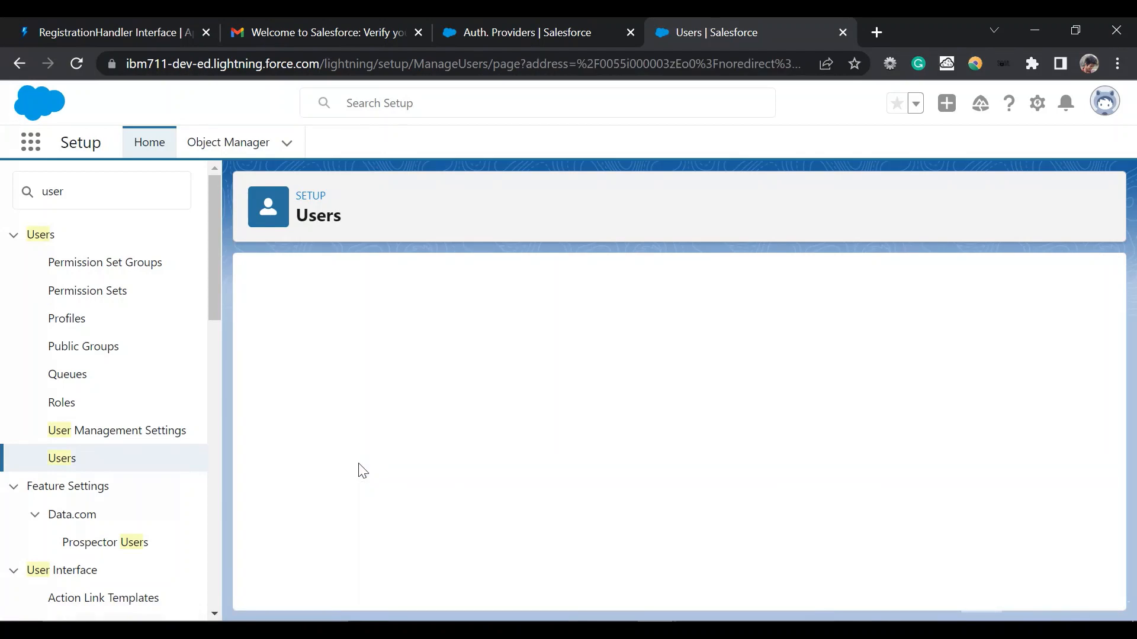
Step: Examine the SSO user's detail page, including the email, username, profile, locale, last login and creation details
scroll(363, 470, "down", 1)
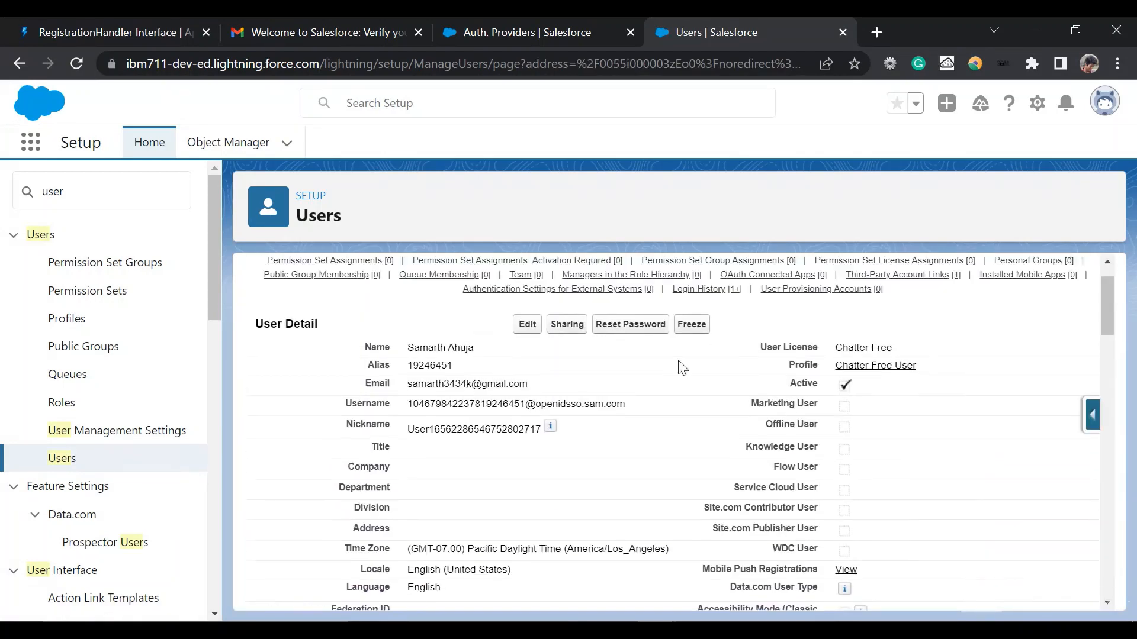
scroll(721, 374, "down", 4)
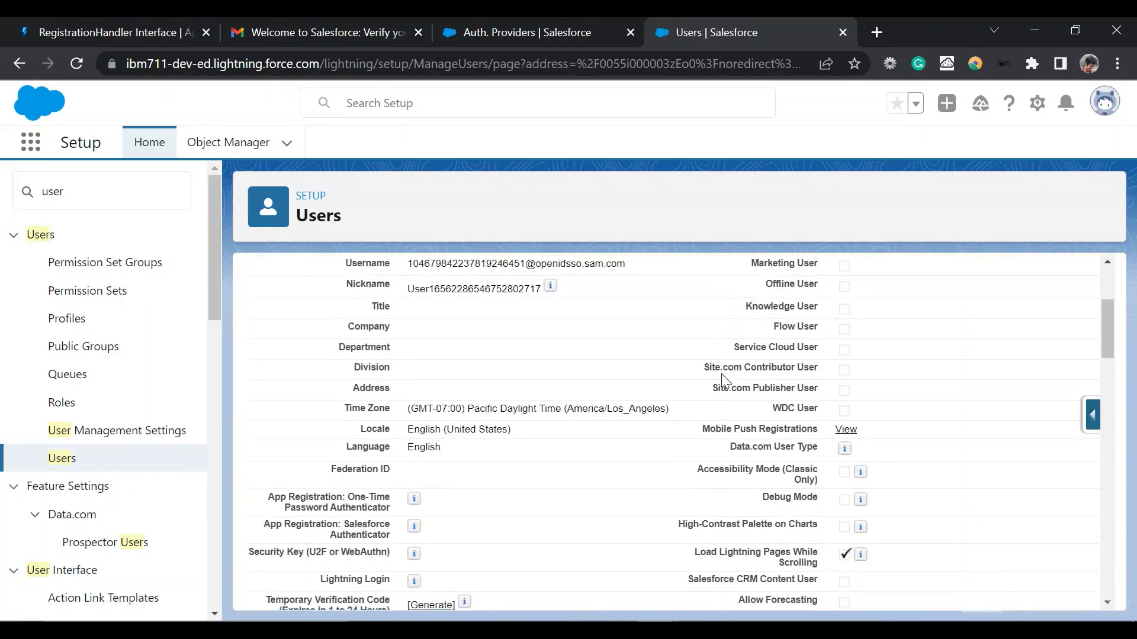
scroll(722, 381, "up", 3)
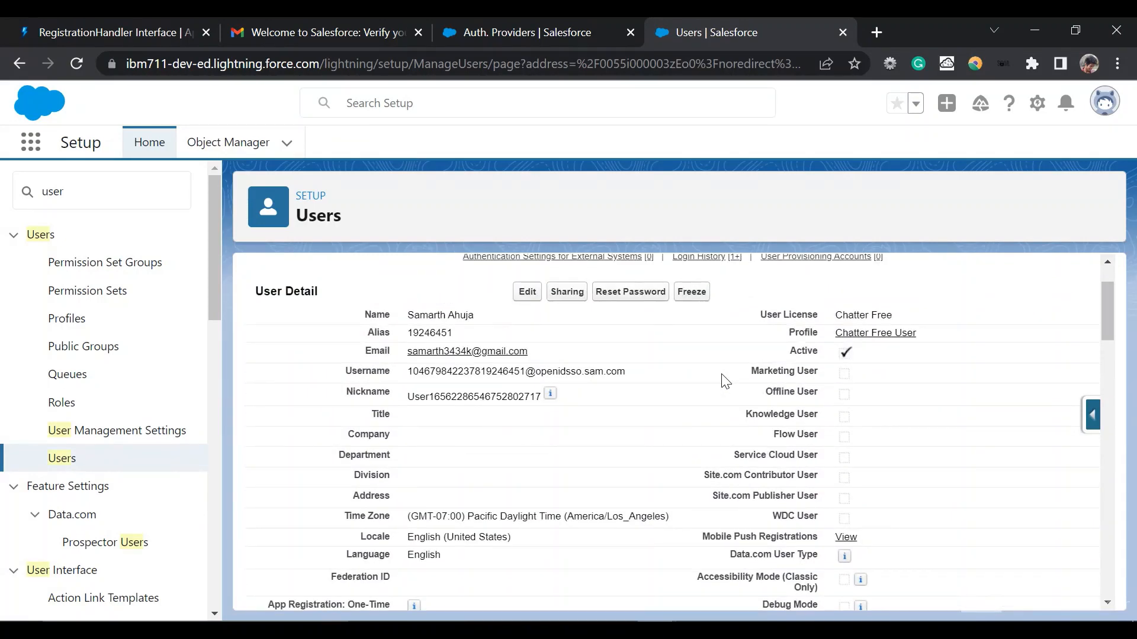
scroll(725, 380, "down", 15)
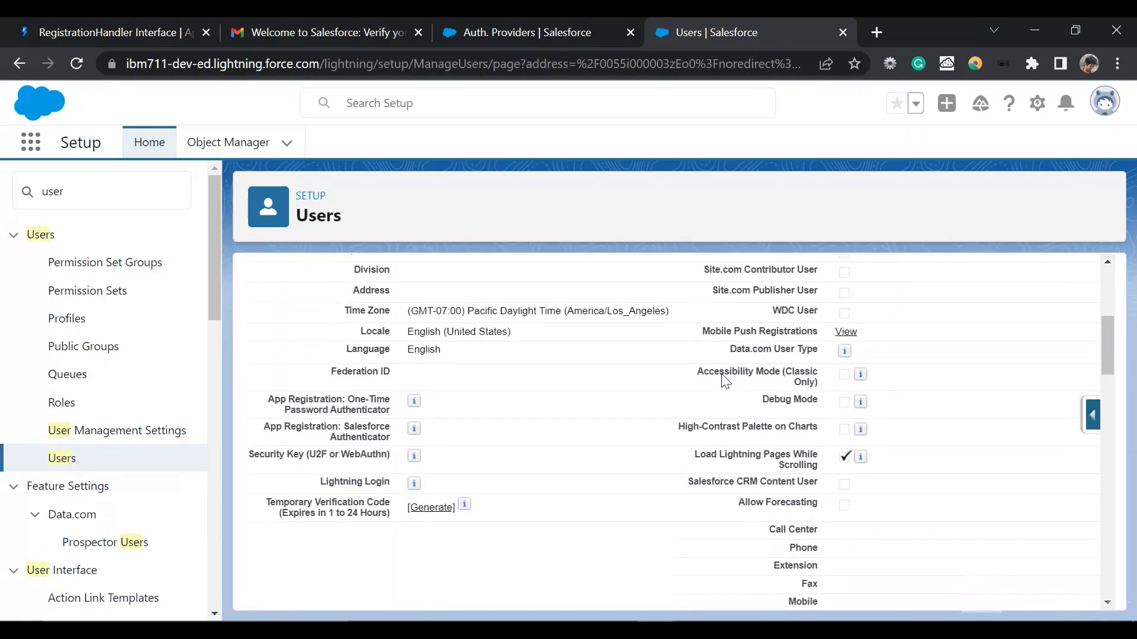
scroll(725, 381, "down", 1)
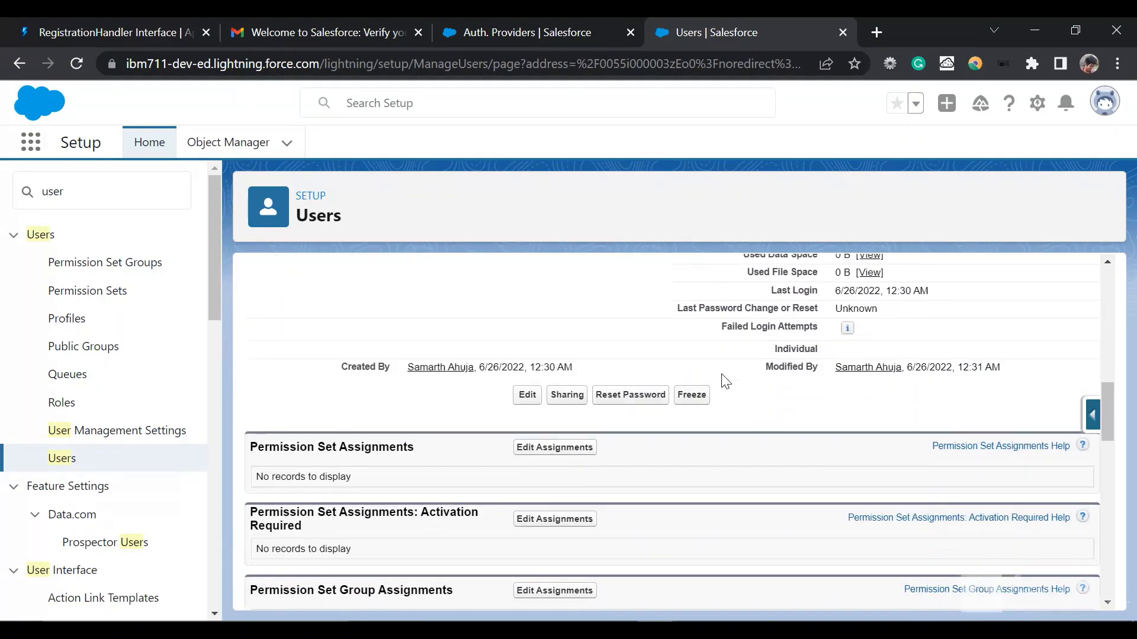
scroll(725, 381, "up", 15)
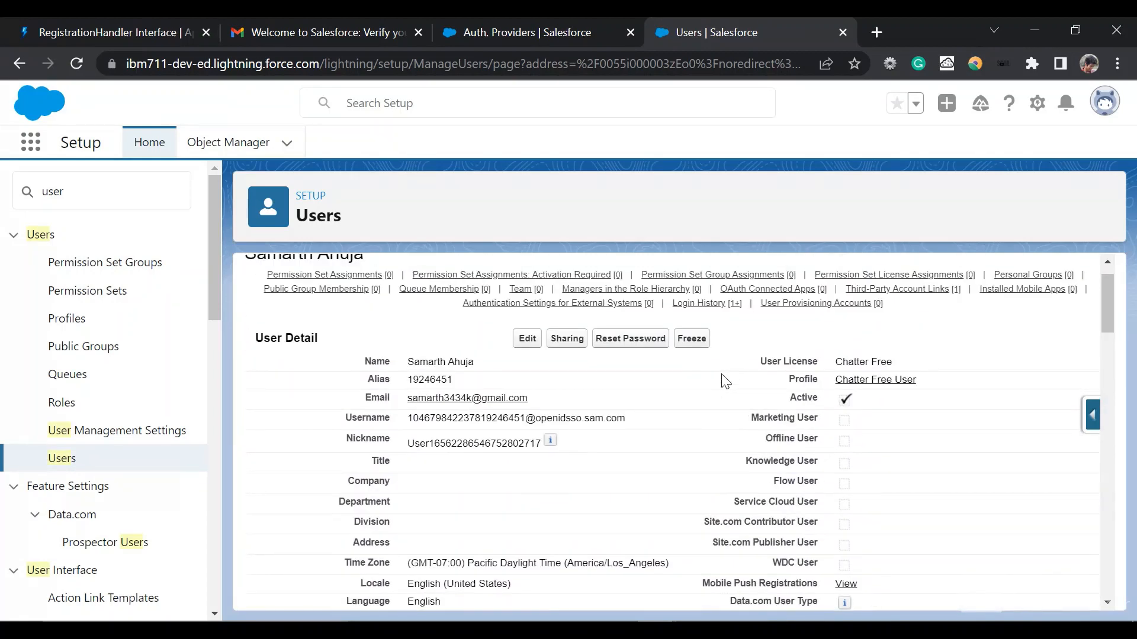
scroll(725, 381, "down", 6)
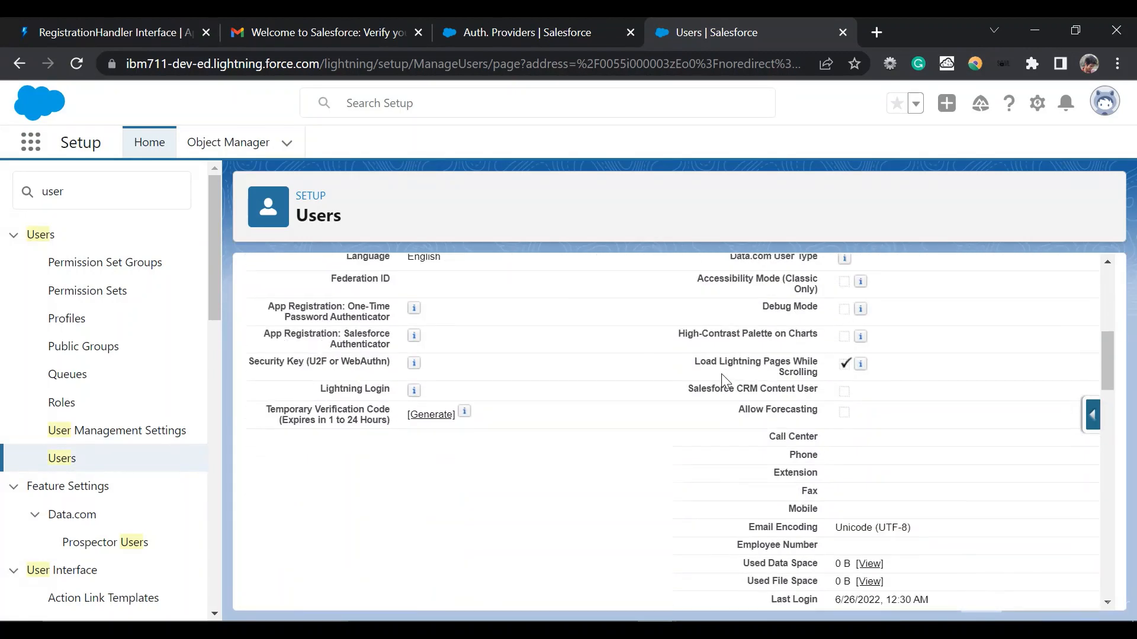
scroll(722, 379, "down", 6)
scroll(722, 379, "up", 12)
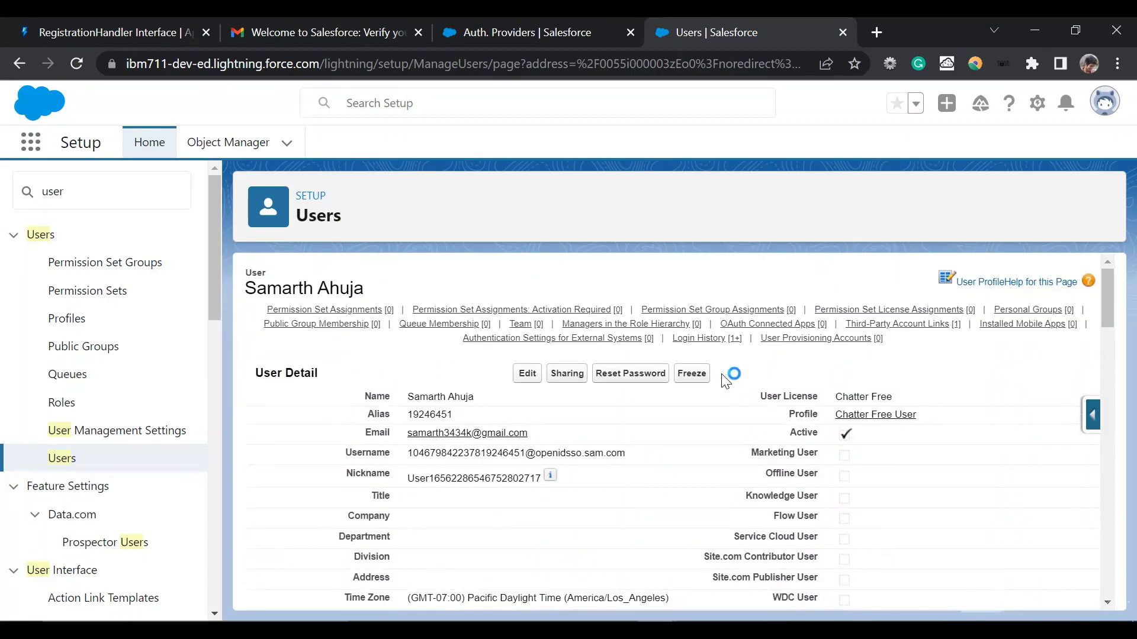